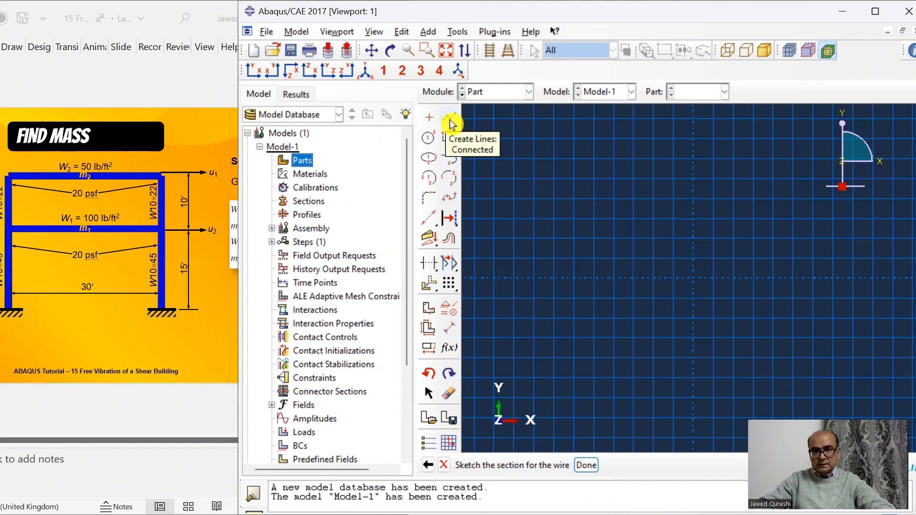
# Sketch the lower storey with connected lines: a left column about 105 high, a horizontal beam about 145 long, and a right column.
pyautogui.click(451, 125)
pyautogui.click(549, 334)
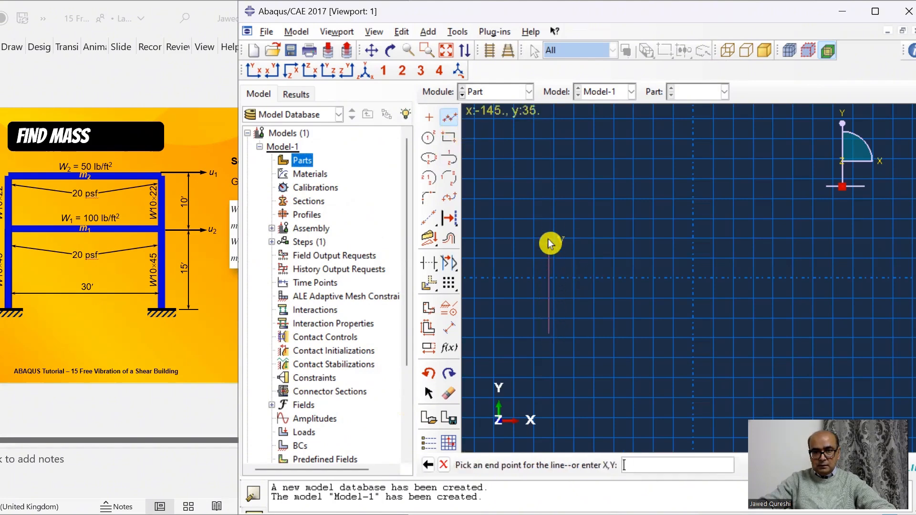
pyautogui.click(549, 228)
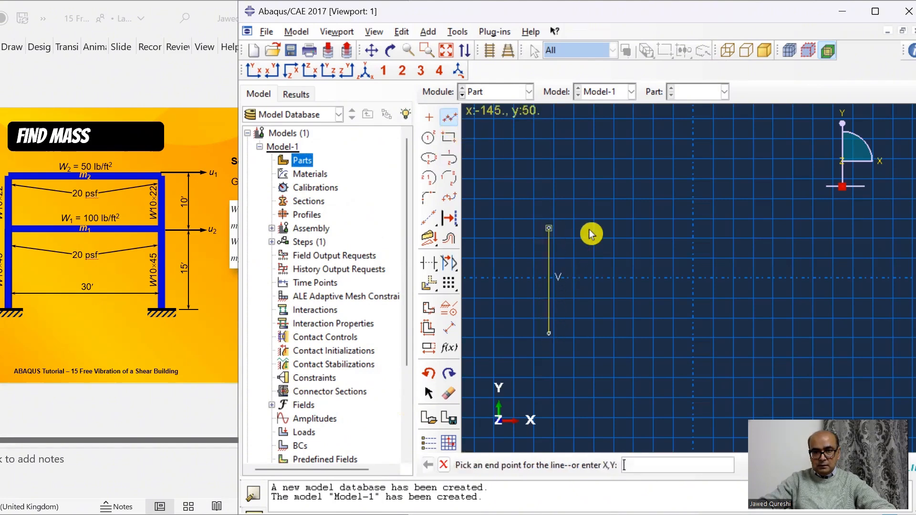
pyautogui.click(693, 229)
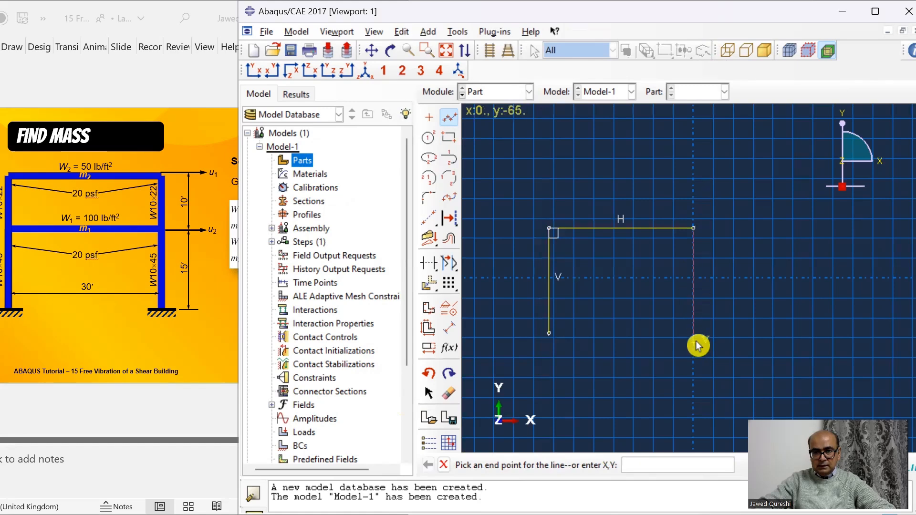
pyautogui.click(695, 340)
pyautogui.middleClick(694, 340)
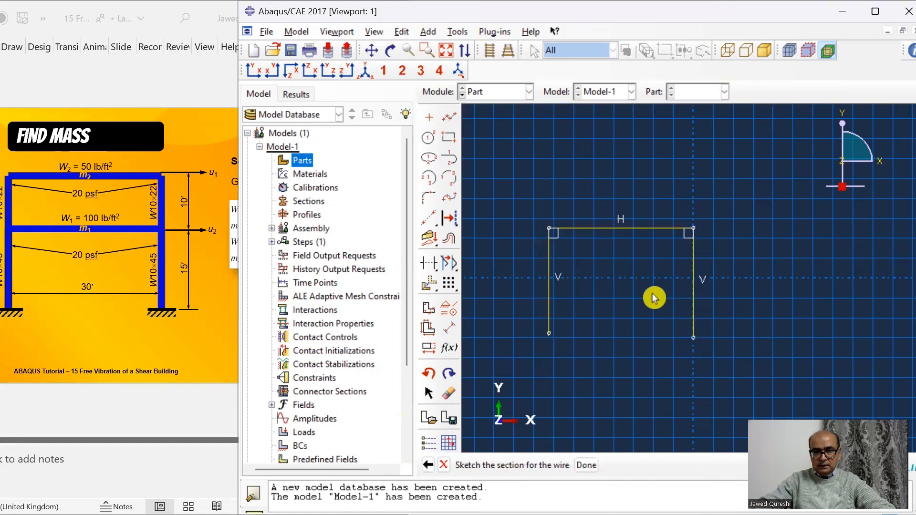
# Sketch the upper storey above the beam with connected lines, about 75 high and 145 wide, joining both lower column tops.
pyautogui.click(450, 121)
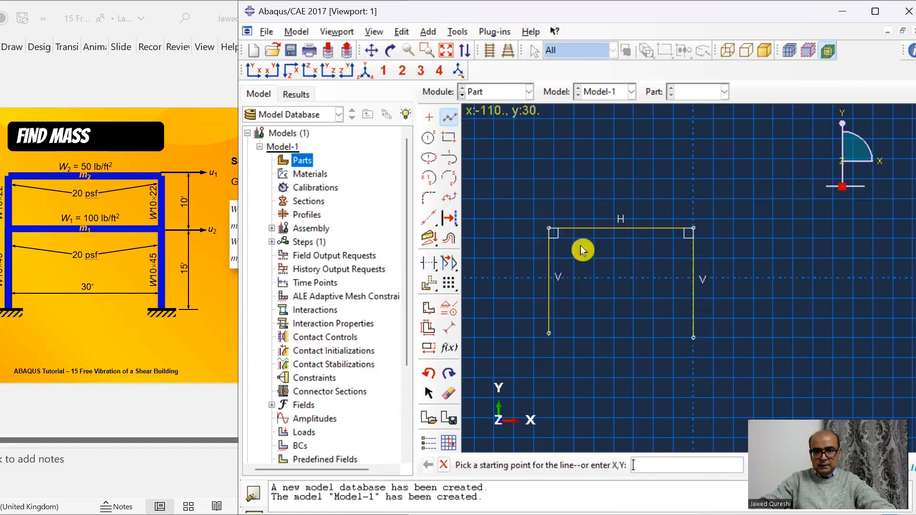
pyautogui.click(550, 230)
pyautogui.click(552, 154)
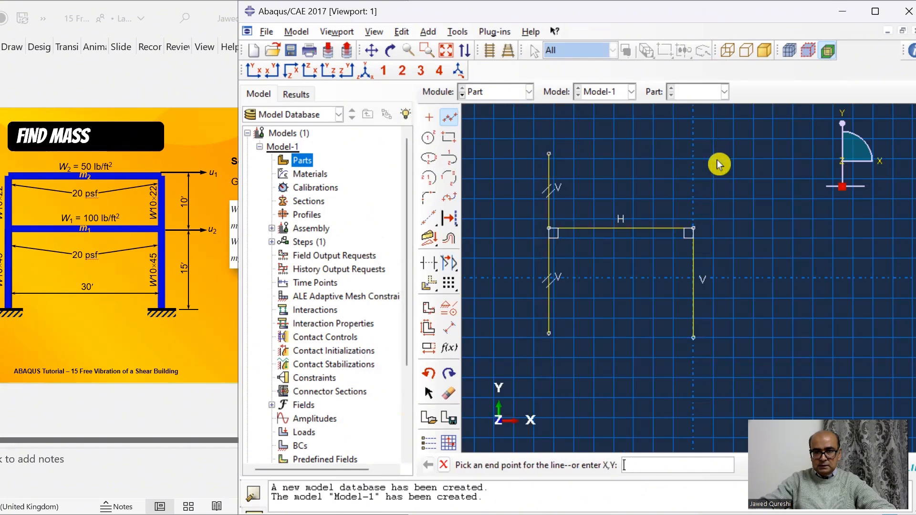
pyautogui.click(695, 158)
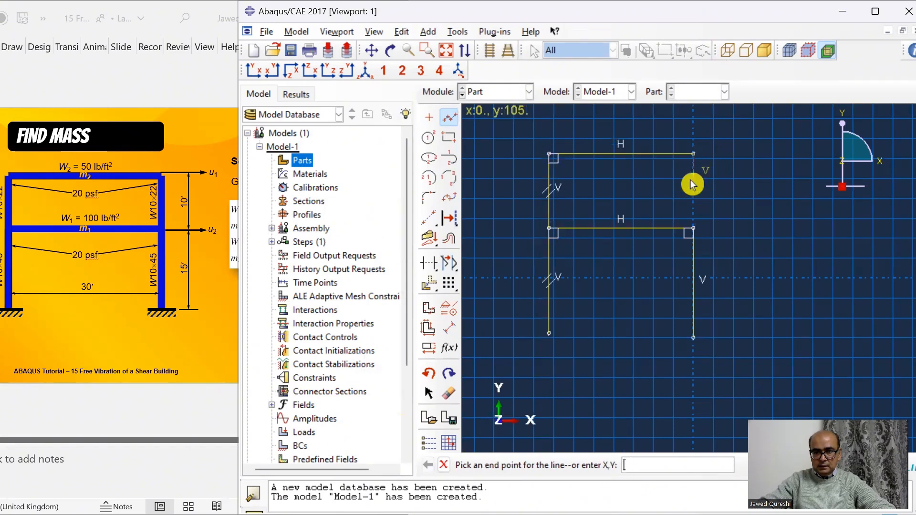
pyautogui.click(699, 231)
pyautogui.rightClick(748, 185)
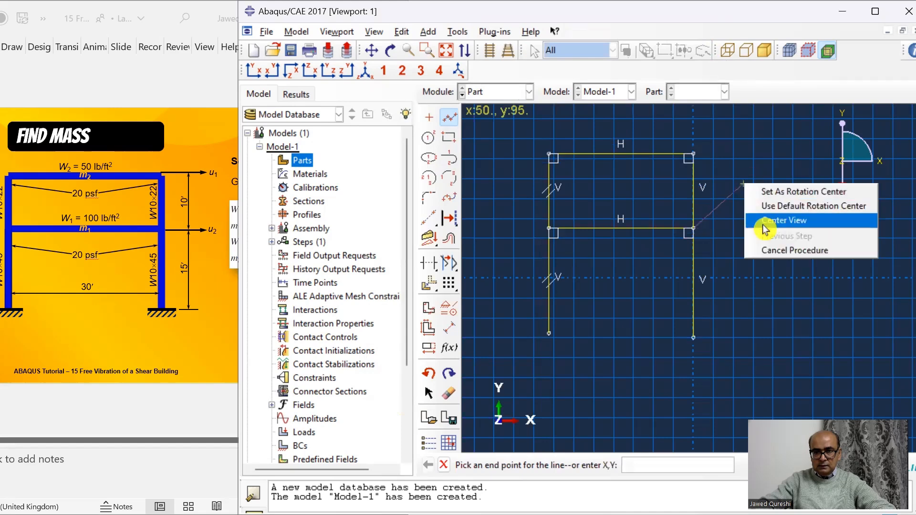
pyautogui.click(774, 253)
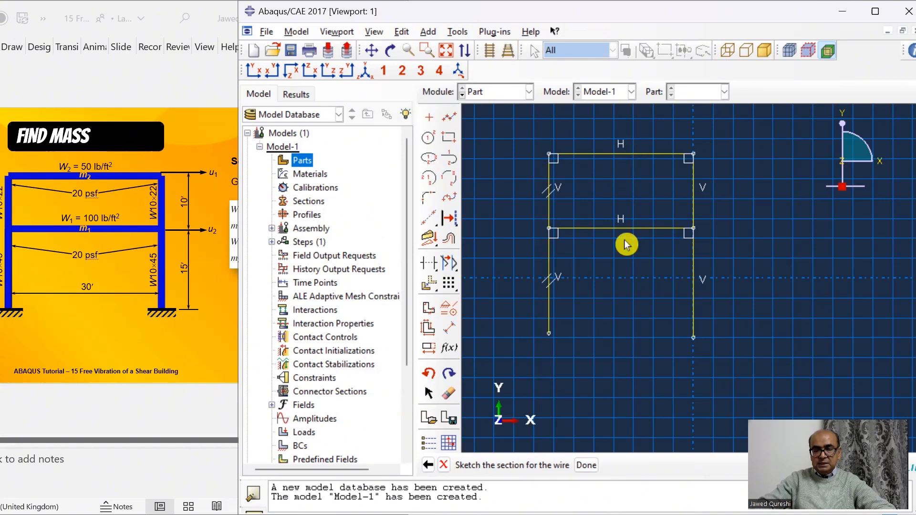
# Apply an Equal length constraint to the two horizontal beams.
pyautogui.click(450, 314)
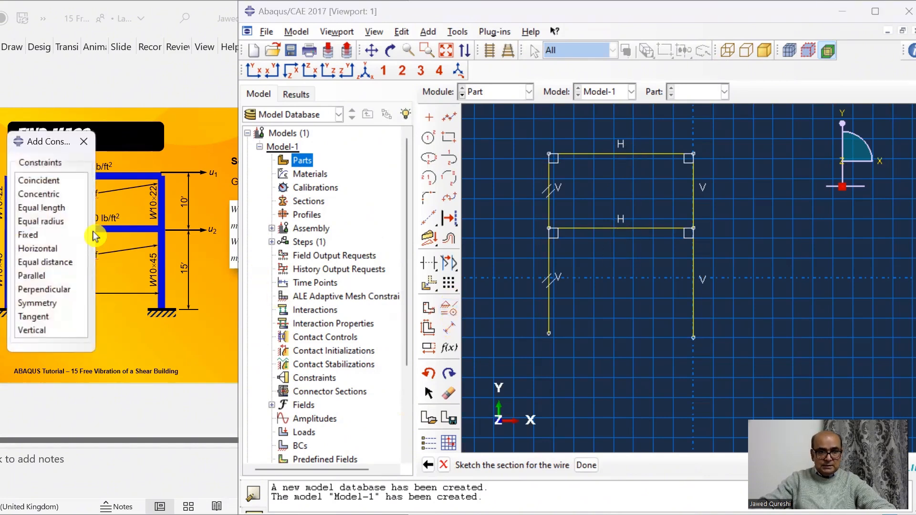
pyautogui.click(53, 209)
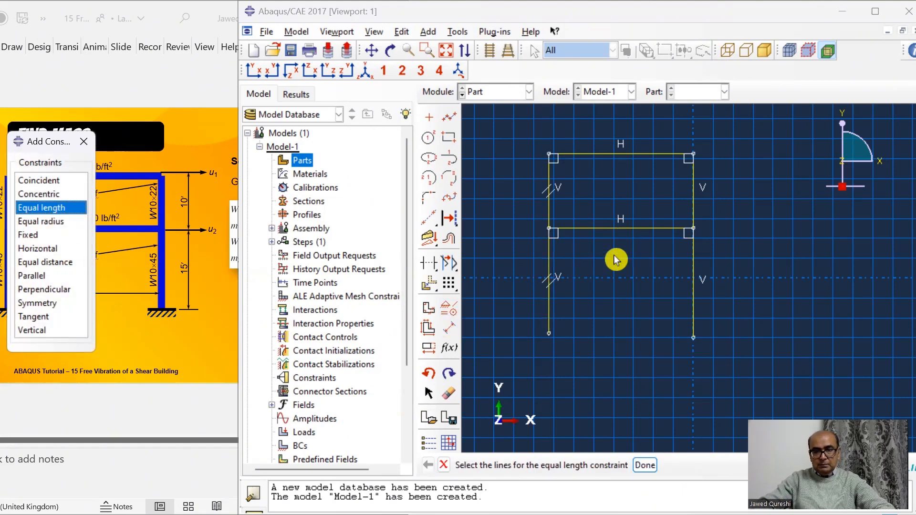
pyautogui.click(625, 229)
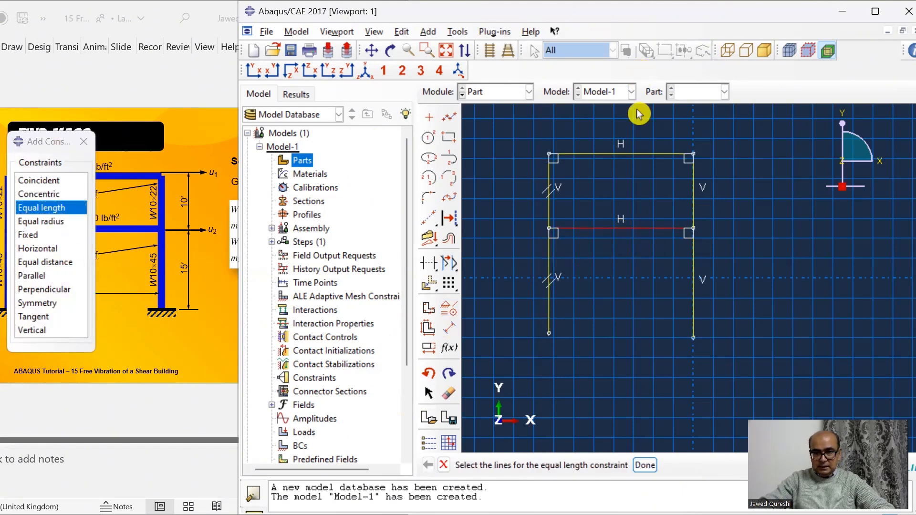
pyautogui.click(639, 159)
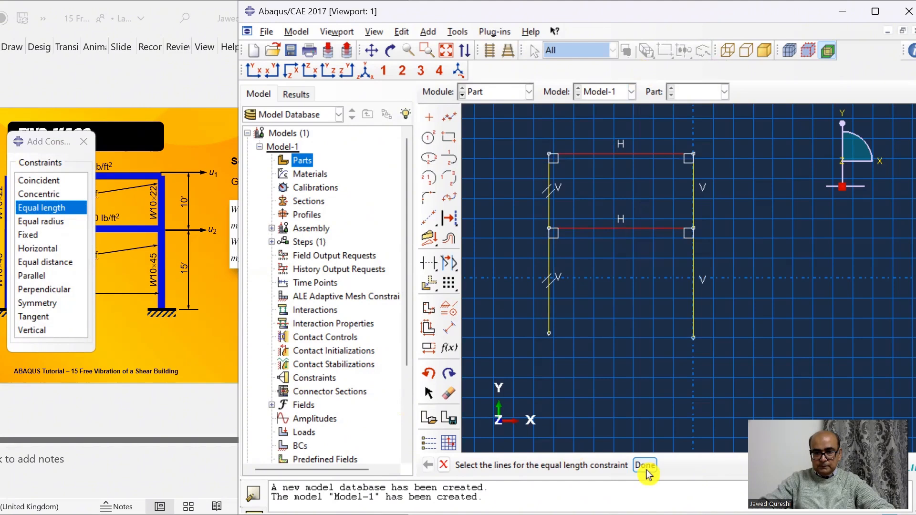
pyautogui.click(648, 468)
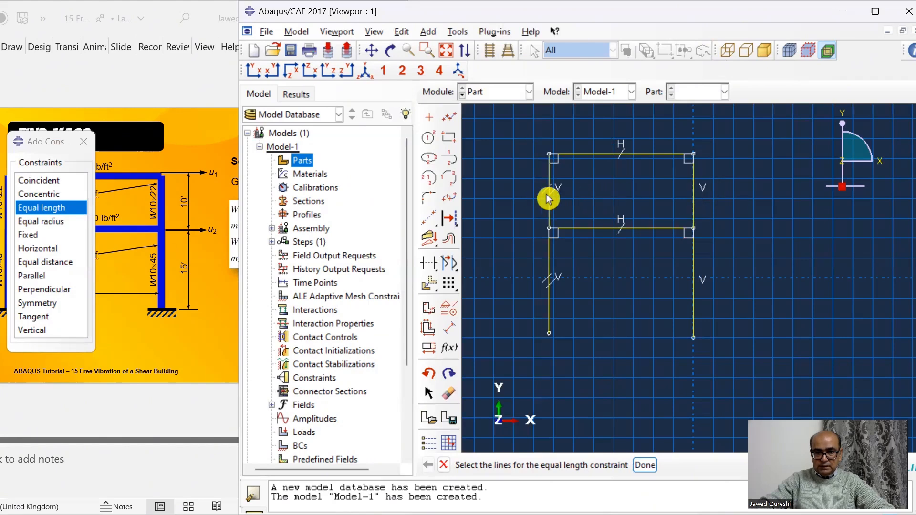
# Constrain the two upper-storey columns to equal length.
pyautogui.click(553, 206)
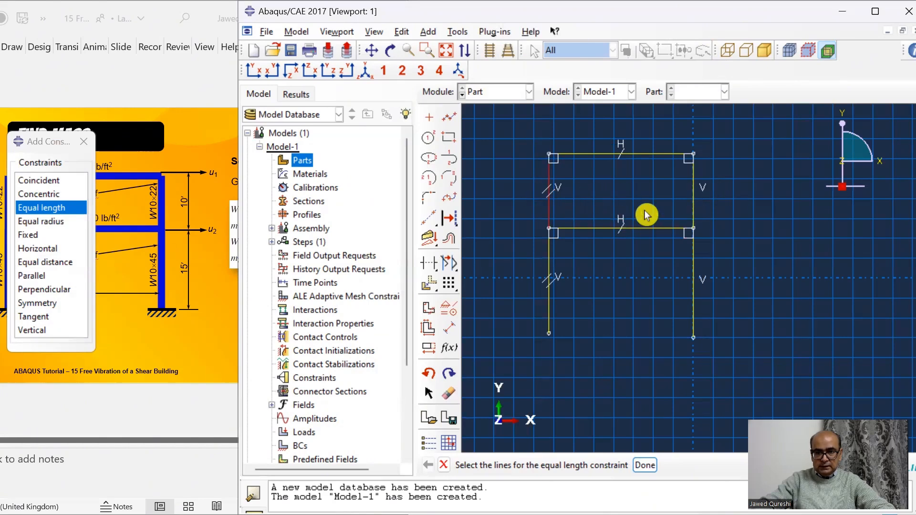
pyautogui.click(694, 207)
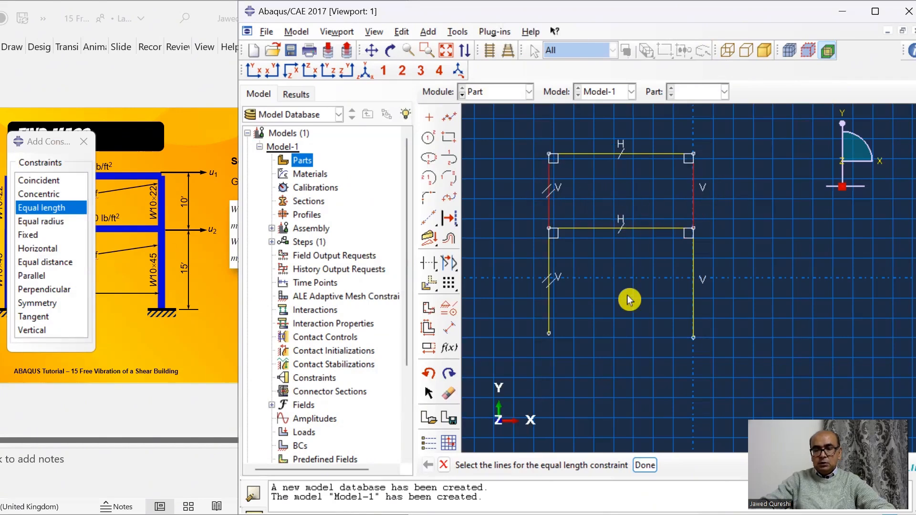
pyautogui.click(645, 465)
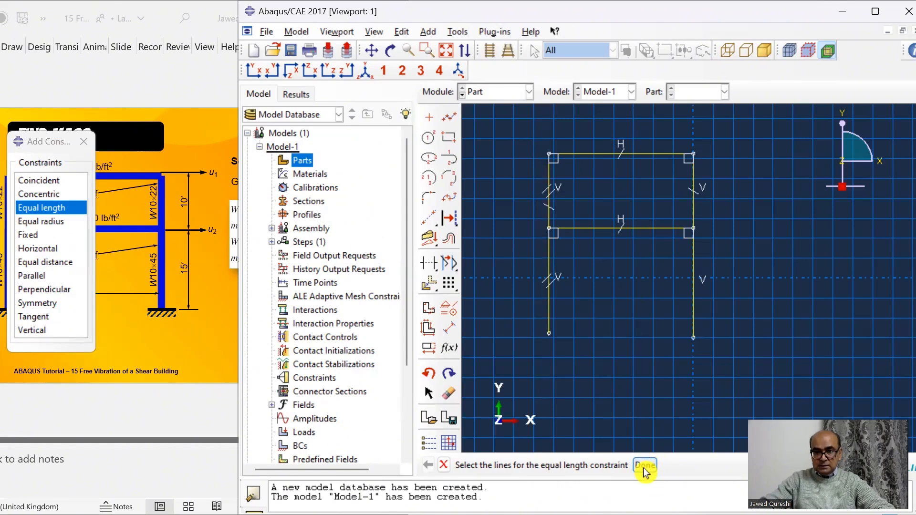
# Constrain the two lower-storey columns to equal length and close the constraint dialog.
pyautogui.click(554, 310)
pyautogui.click(699, 311)
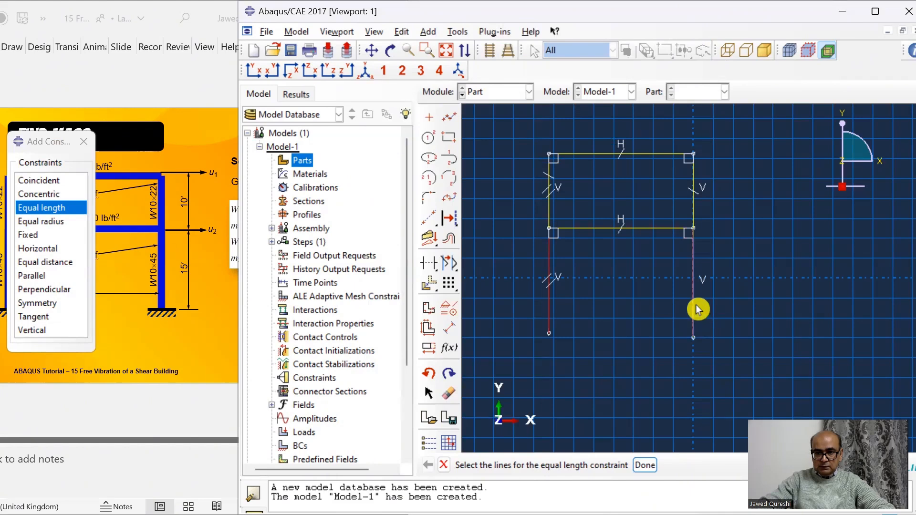
pyautogui.click(650, 467)
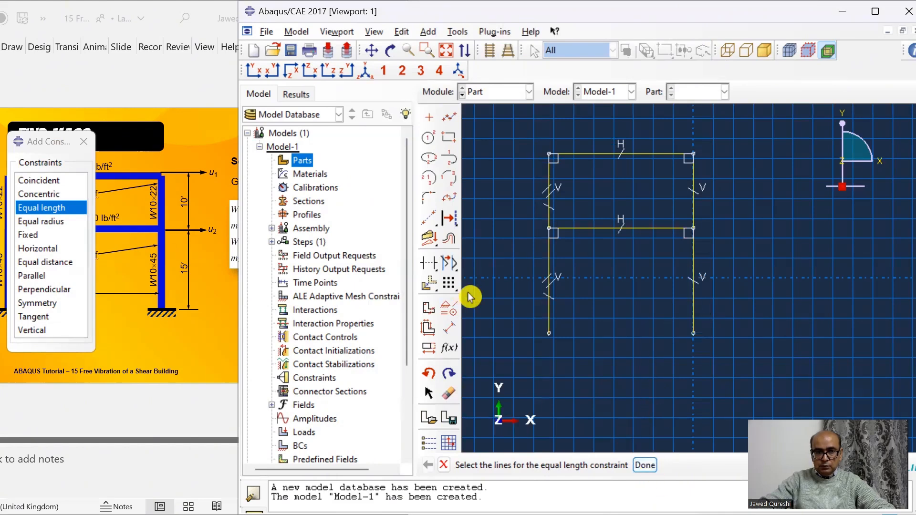
pyautogui.click(83, 142)
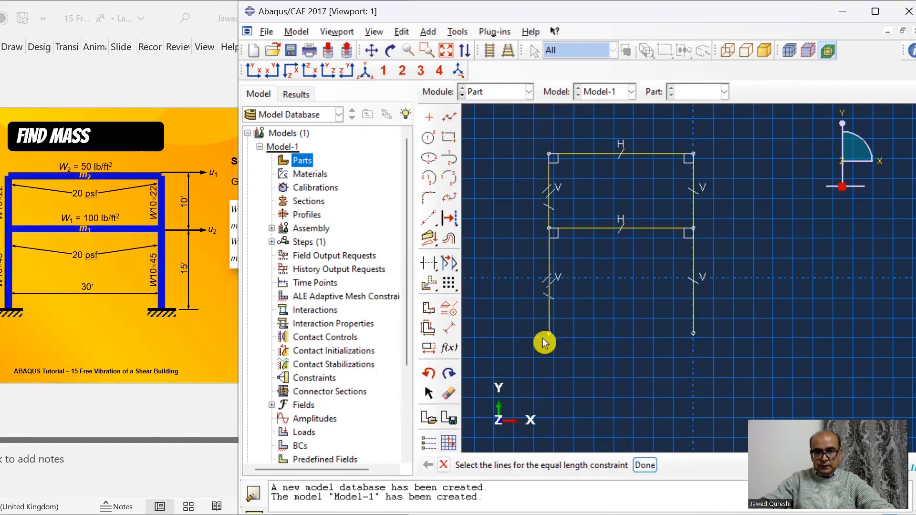
# Dimension the first-floor beam and set its length to 360.
pyautogui.click(450, 331)
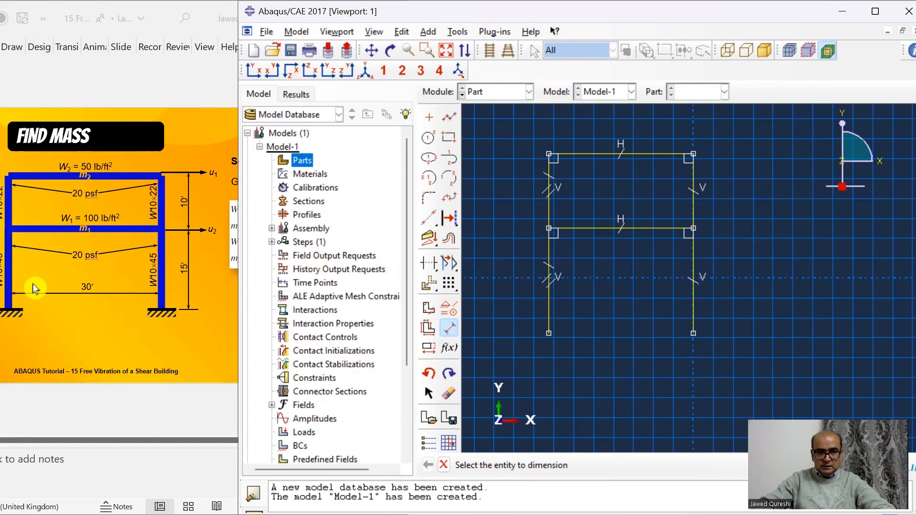
pyautogui.click(610, 228)
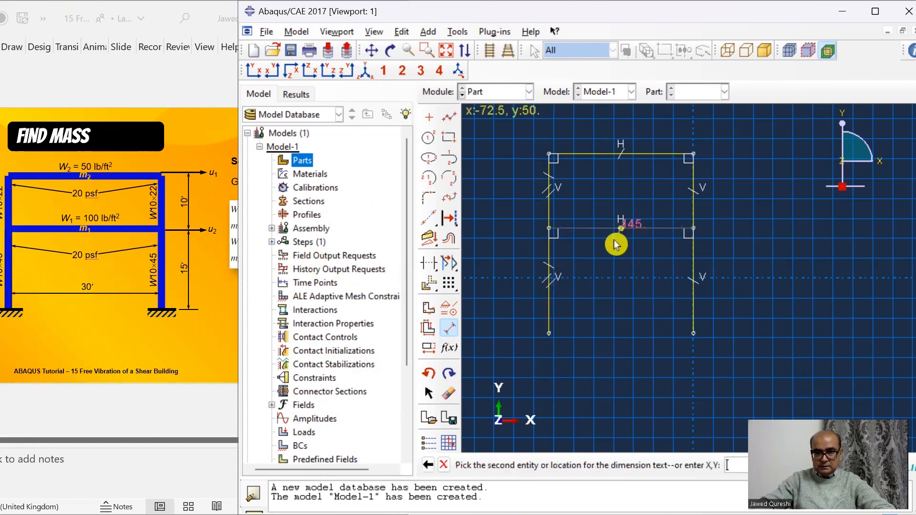
pyautogui.click(617, 293)
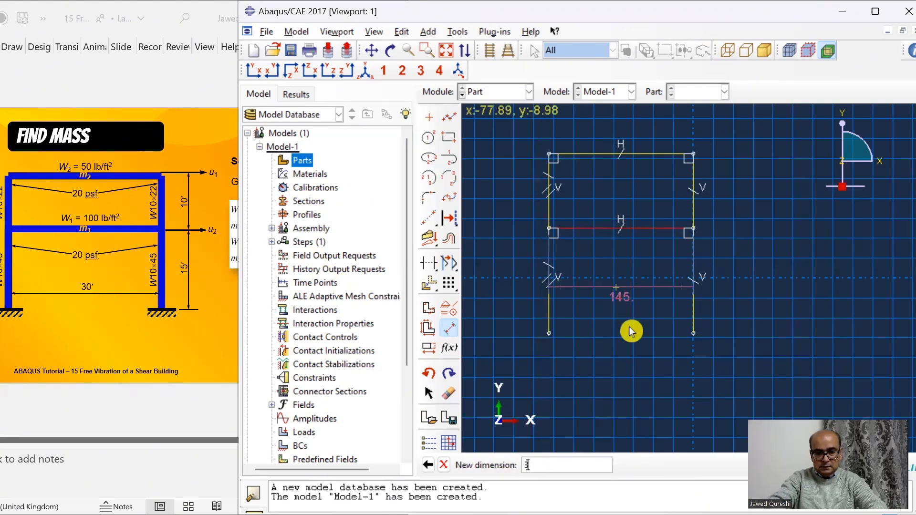
pyautogui.write('360')
pyautogui.press('Return')
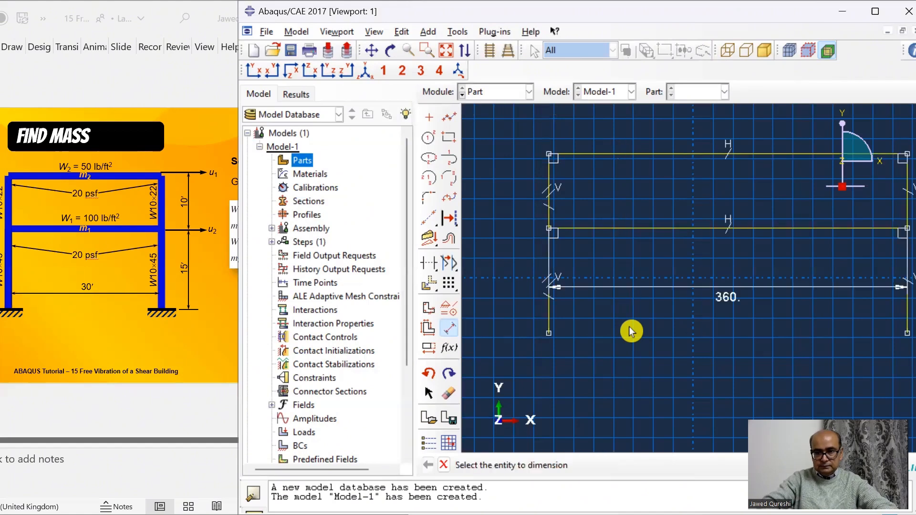
# Dimension the upper-storey left column and set its height to 120.
pyautogui.click(551, 197)
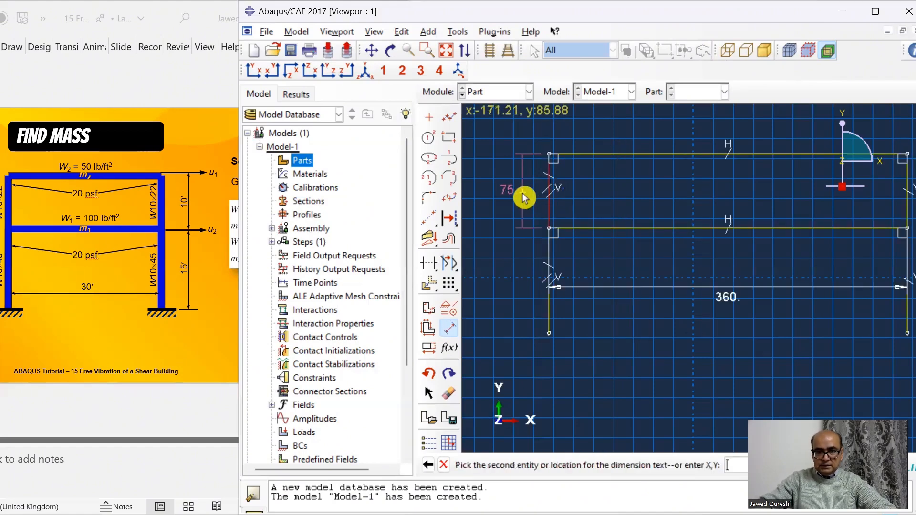
pyautogui.click(524, 197)
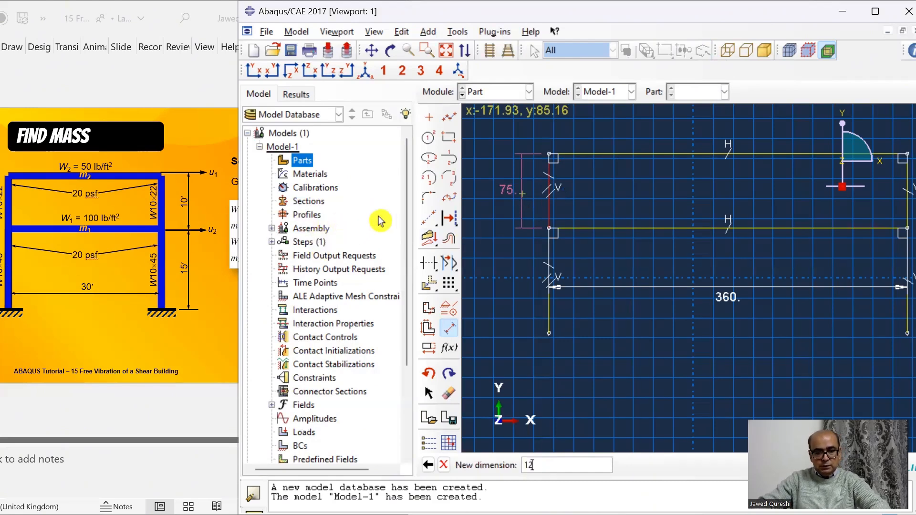
pyautogui.press('Return')
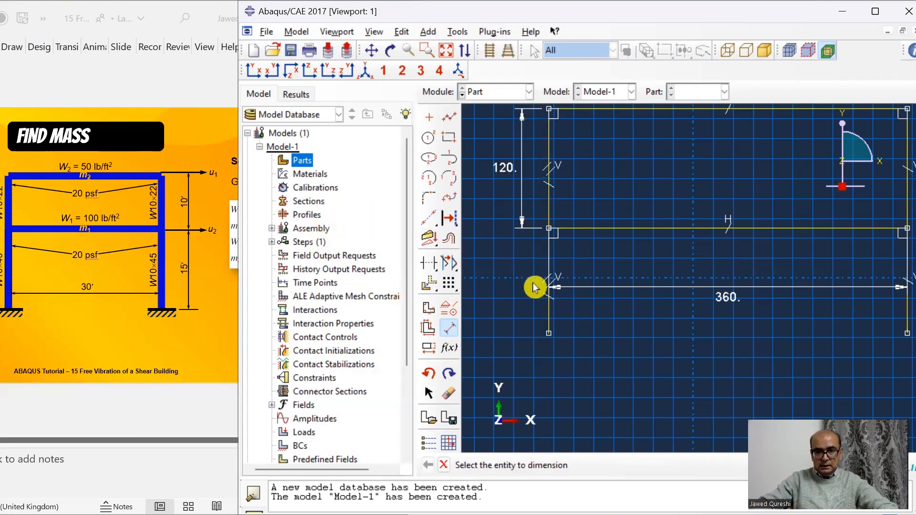
# Dimension the lower-storey left column to a height of 180 and finish the wire sketch.
pyautogui.click(550, 286)
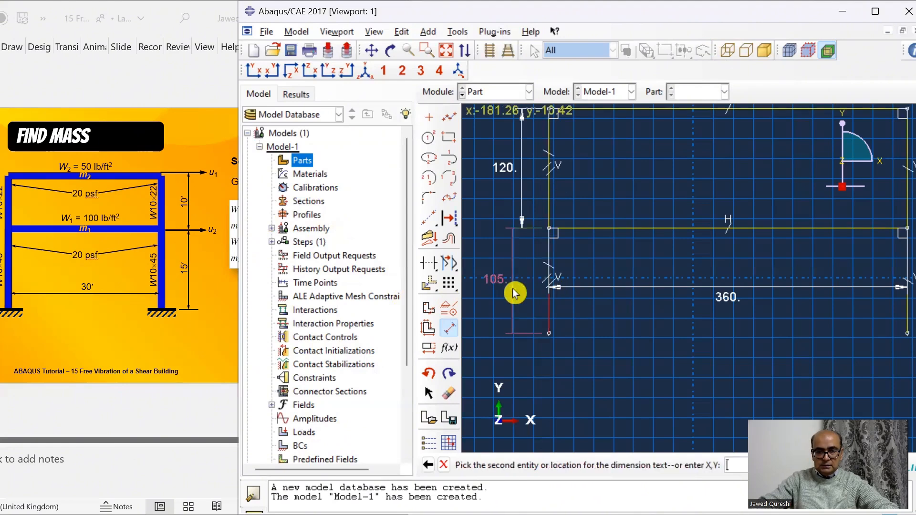
pyautogui.click(514, 293)
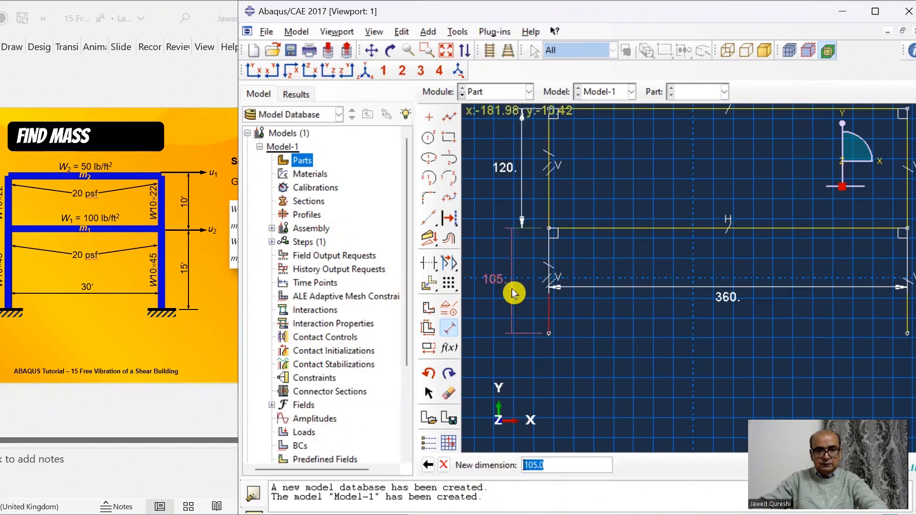
pyautogui.write('18')
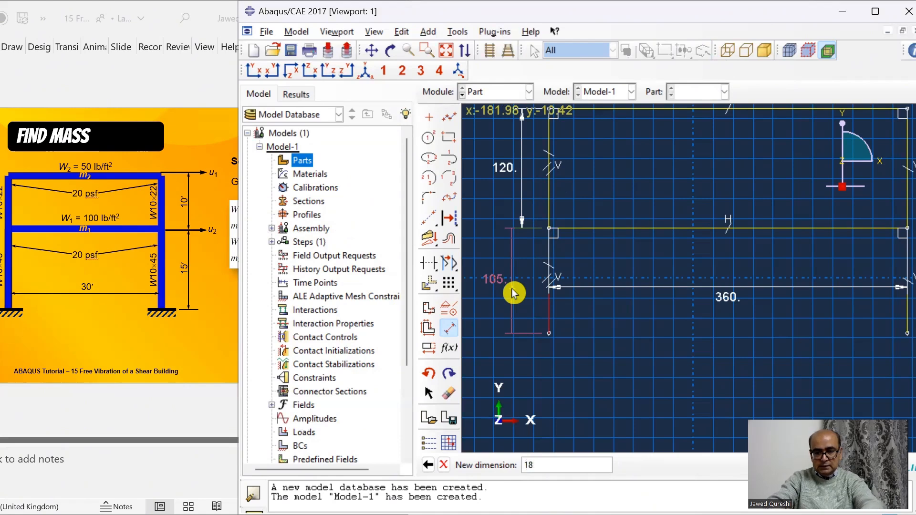
pyautogui.write('0')
pyautogui.press('Return')
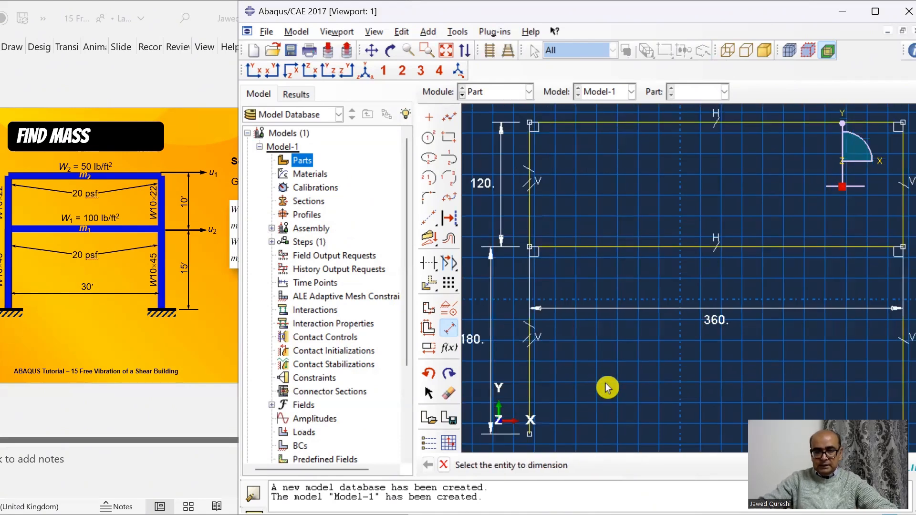
pyautogui.rightClick(607, 387)
pyautogui.click(636, 436)
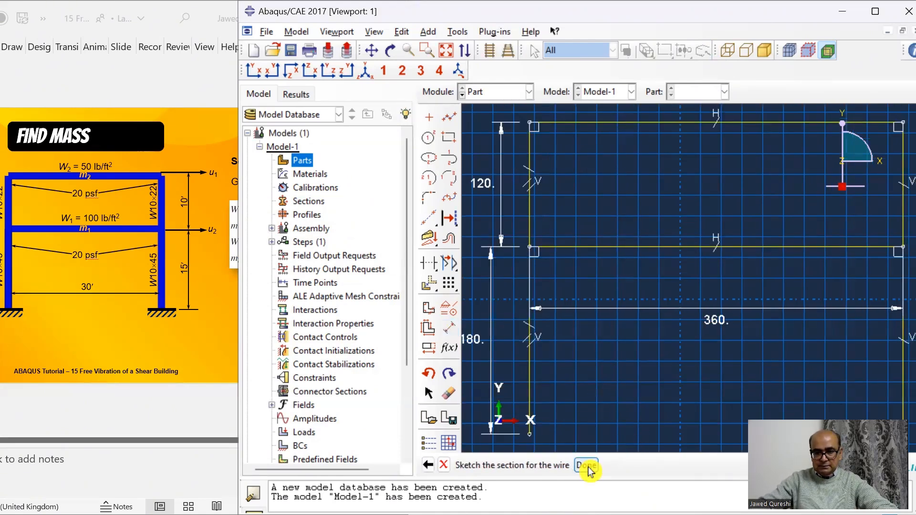
pyautogui.click(586, 466)
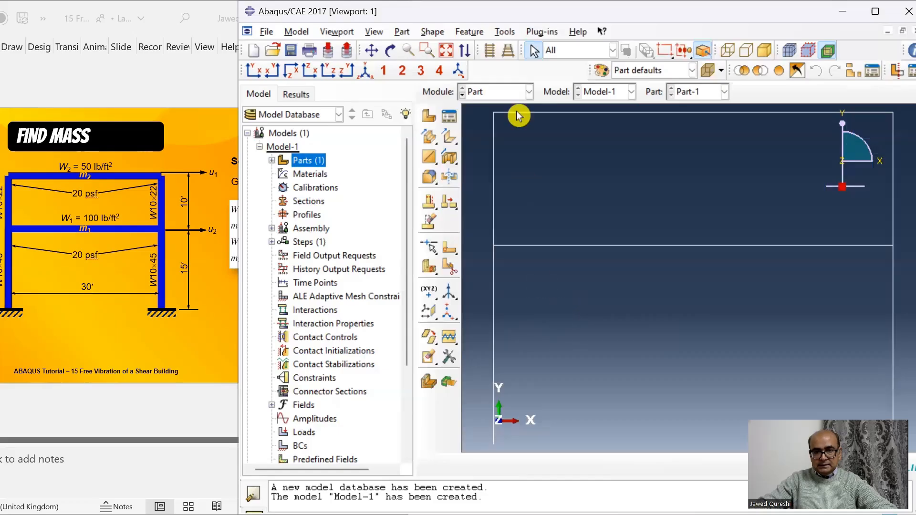
# Change to the Property module and bring the PowerPoint slide with the steel material data to the front.
pyautogui.click(520, 92)
pyautogui.click(515, 121)
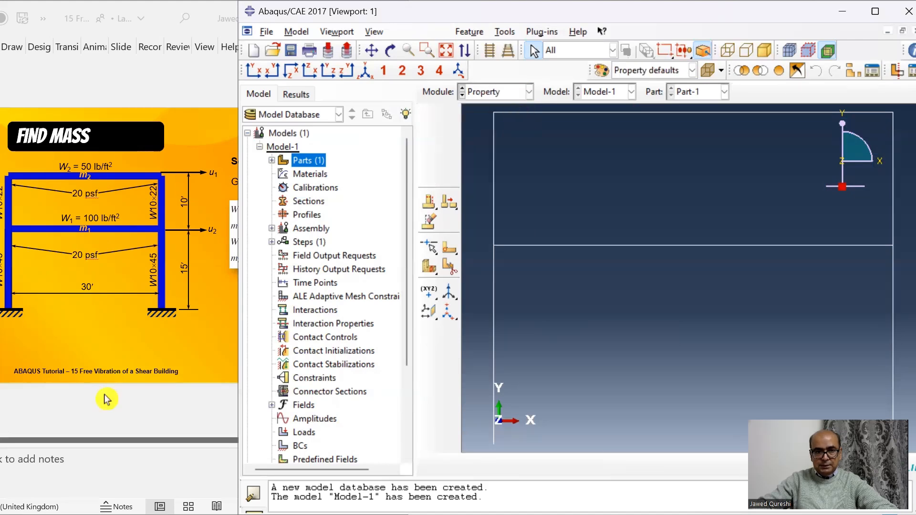
pyautogui.click(166, 371)
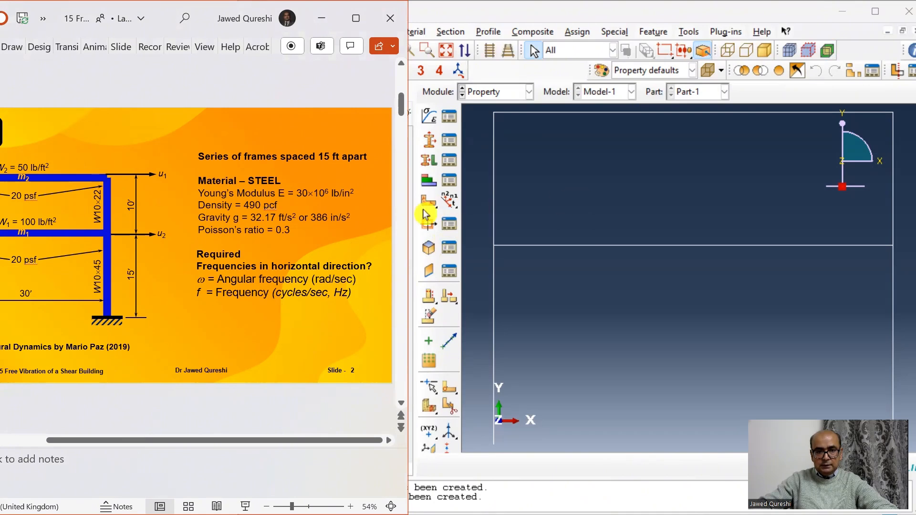
# Return to Abaqus, open the steel material, remove its existing behaviour and add an isotropic Elastic behaviour.
pyautogui.click(513, 227)
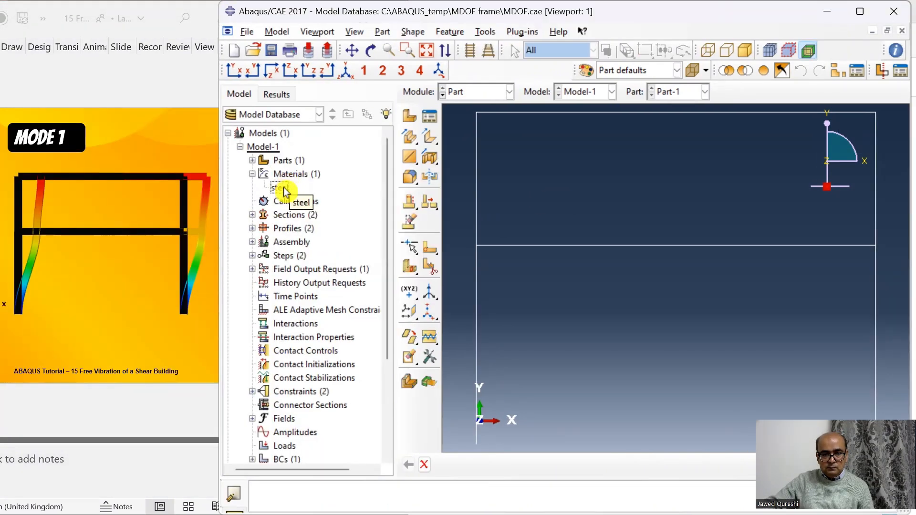
pyautogui.doubleClick(281, 189)
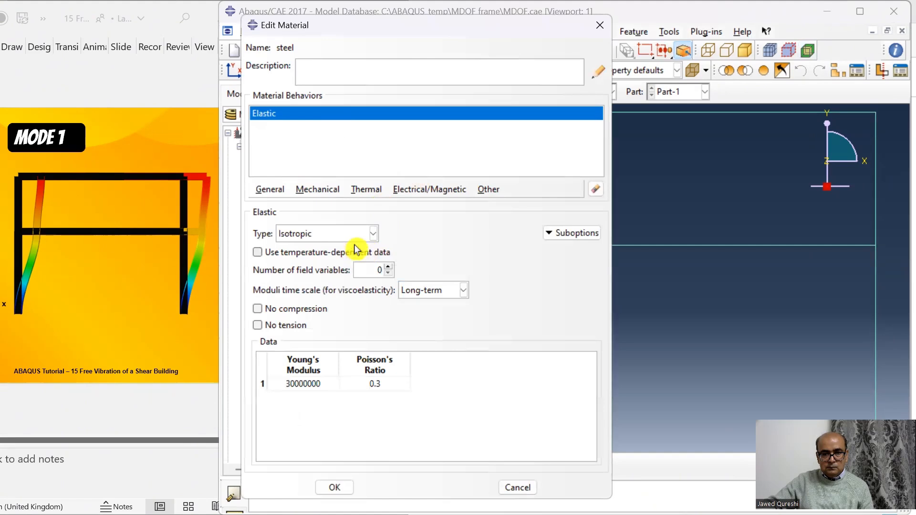
pyautogui.click(596, 189)
pyautogui.click(319, 190)
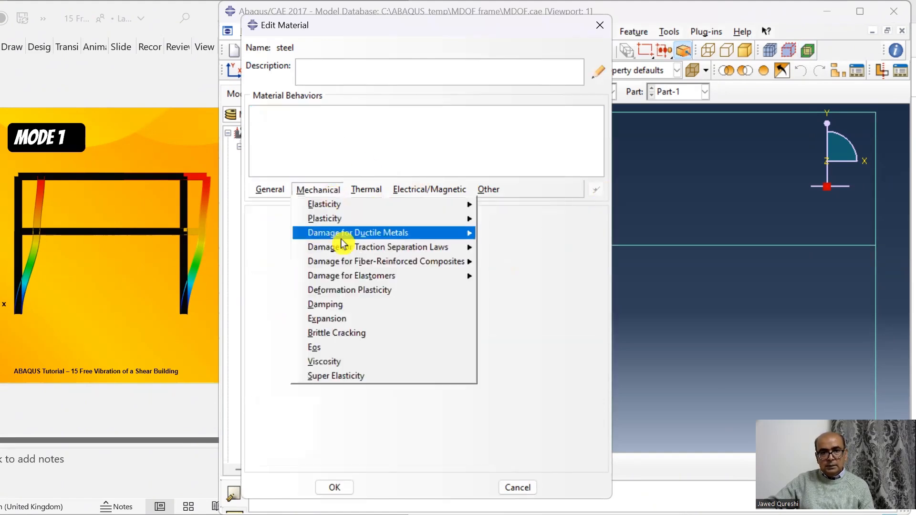
pyautogui.moveTo(364, 204)
pyautogui.click(529, 202)
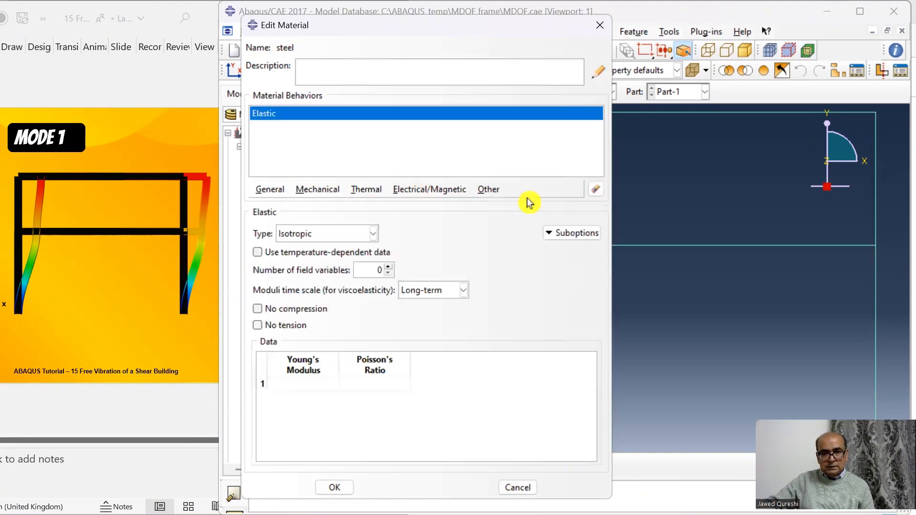
# Set the steel's Young's modulus to 30e6 and its Poisson's ratio to 0.3.
pyautogui.click(315, 385)
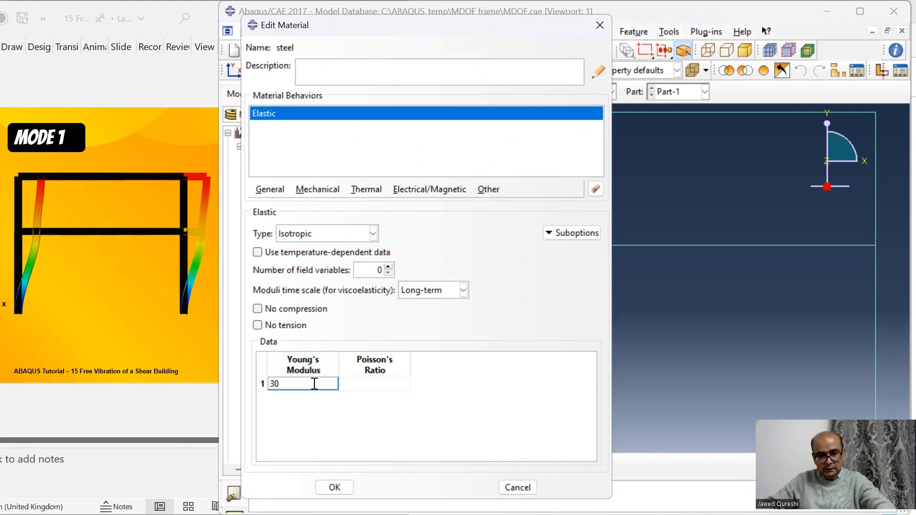
pyautogui.write('30e6')
pyautogui.click(360, 383)
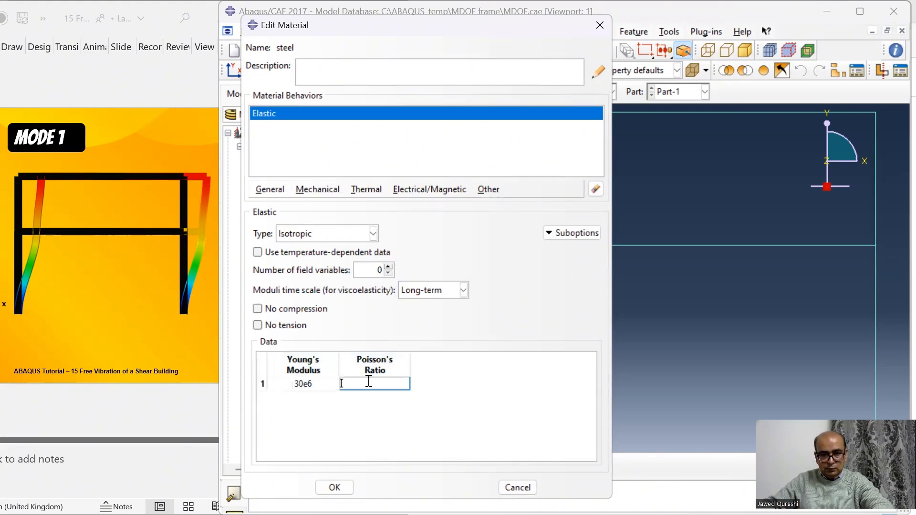
pyautogui.write('0.3')
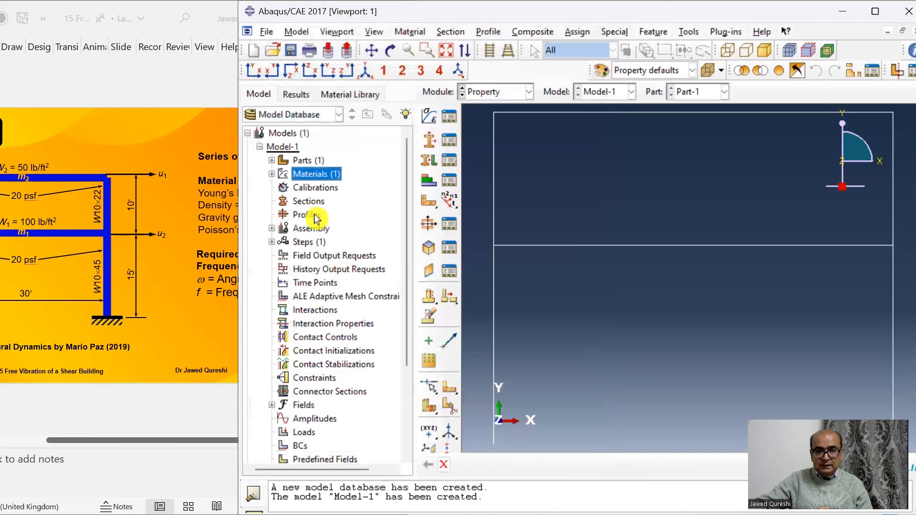
# Switch to the PowerPoint presentation and go past the problem, free body diagram and mass slides to the Section Sizes slide.
pyautogui.click(170, 336)
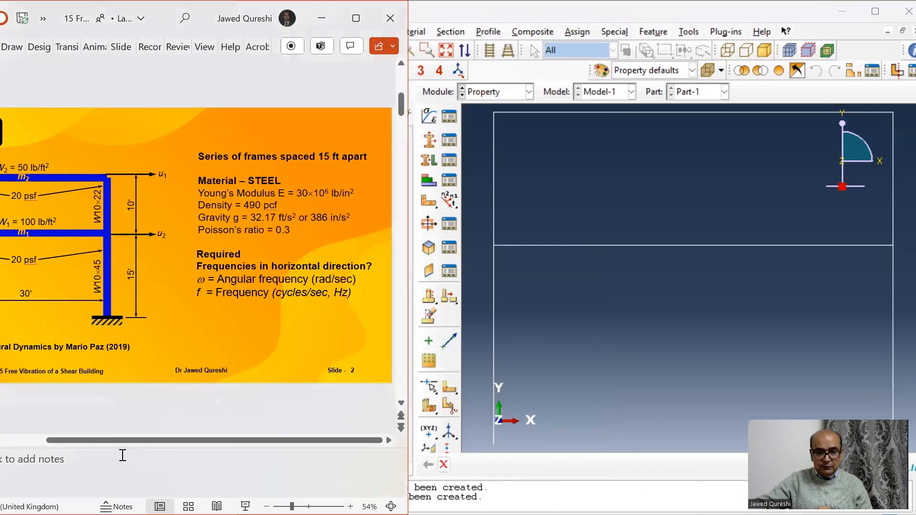
pyautogui.click(37, 440)
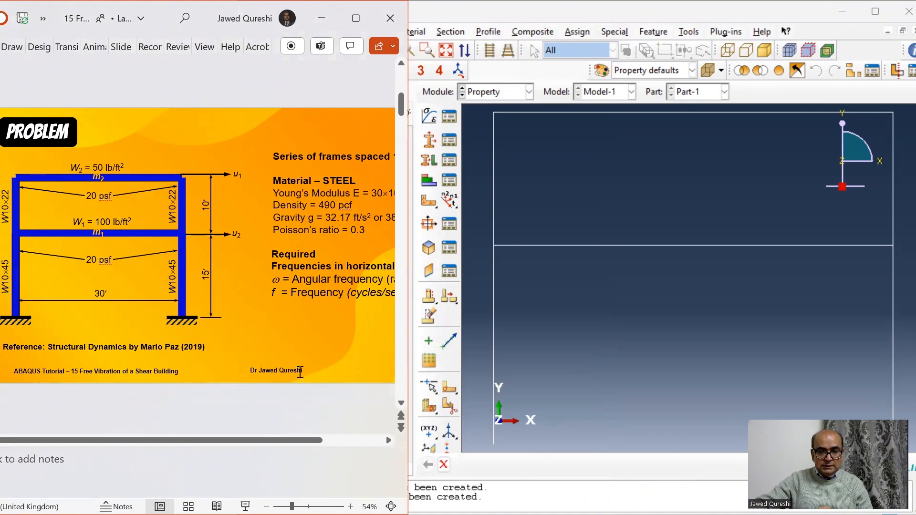
pyautogui.scroll(-1, 300, 371)
pyautogui.scroll(-2, 300, 372)
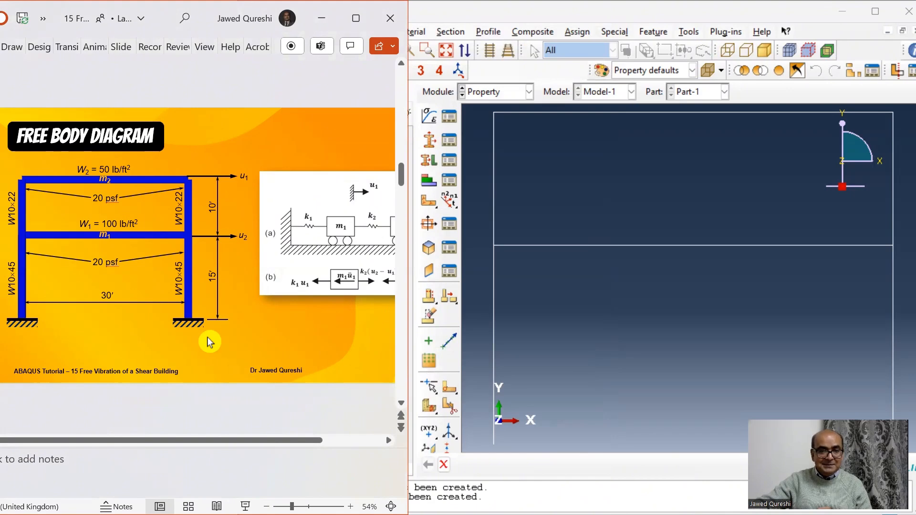
pyautogui.scroll(-1, 210, 341)
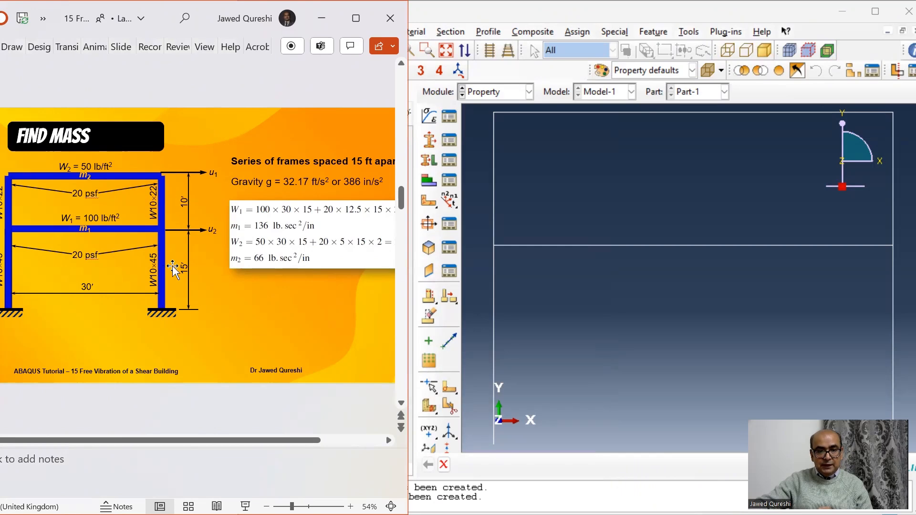
pyautogui.scroll(-1, 175, 266)
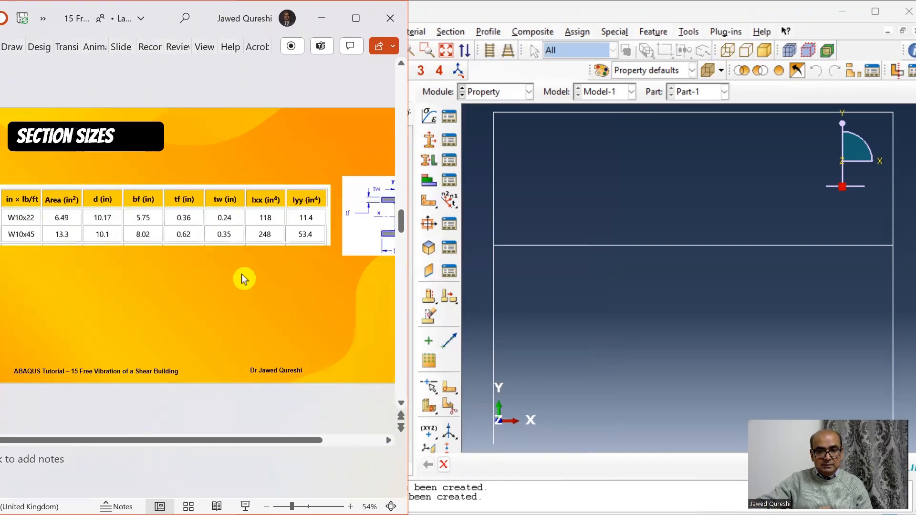
# Switch back to Abaqus and create an I-shaped profile named W10x22.
pyautogui.click(593, 303)
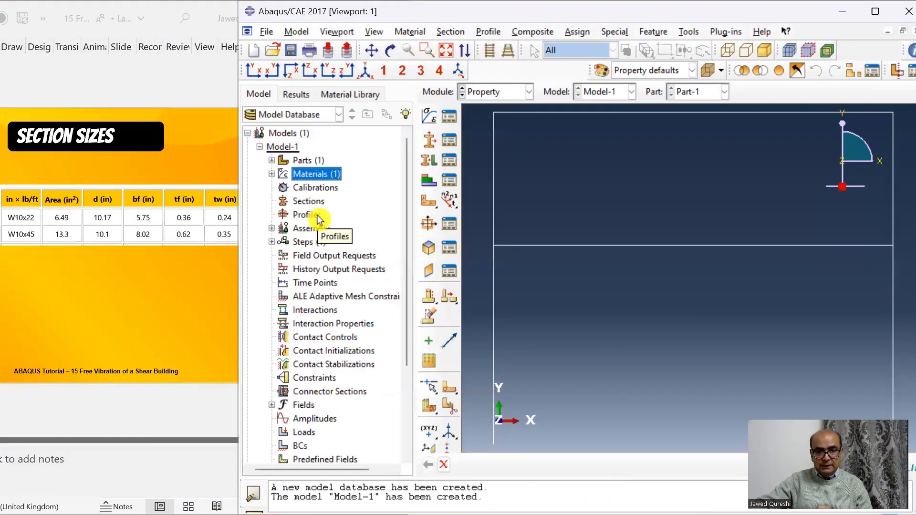
pyautogui.doubleClick(318, 219)
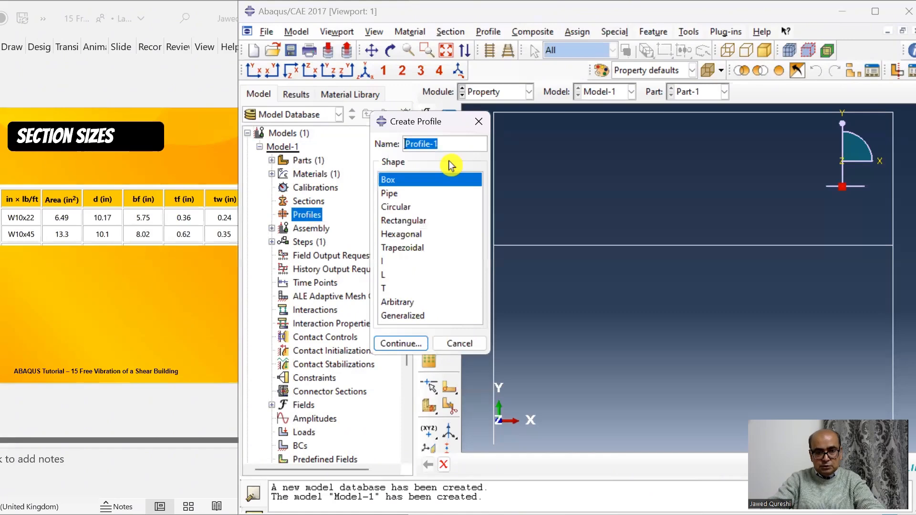
pyautogui.write('W10x')
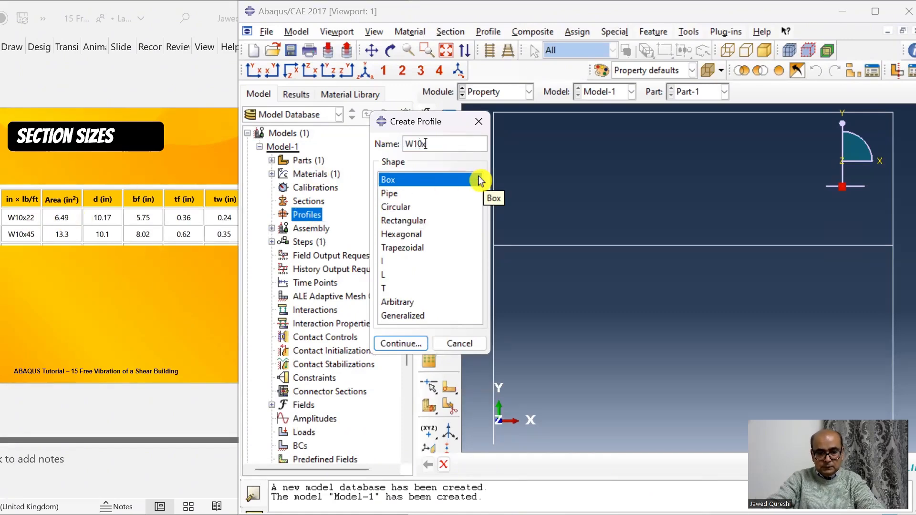
pyautogui.write('22')
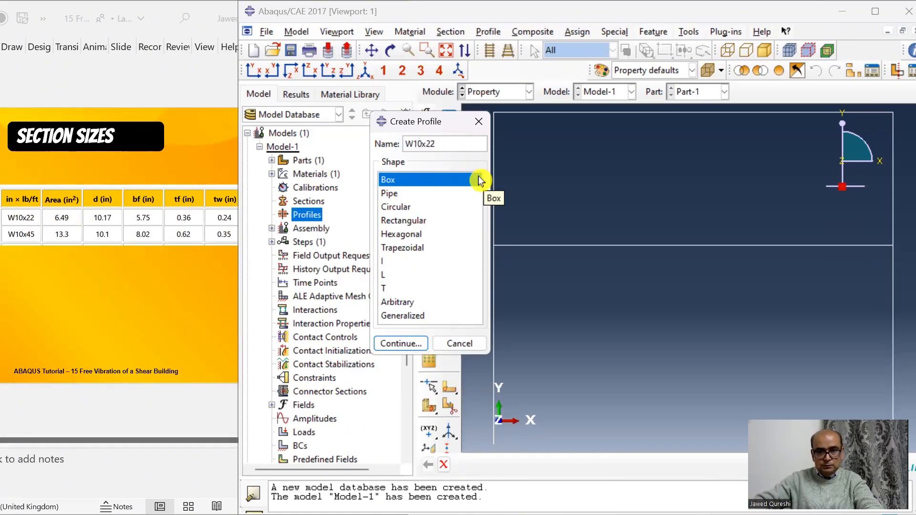
pyautogui.click(413, 261)
pyautogui.click(404, 345)
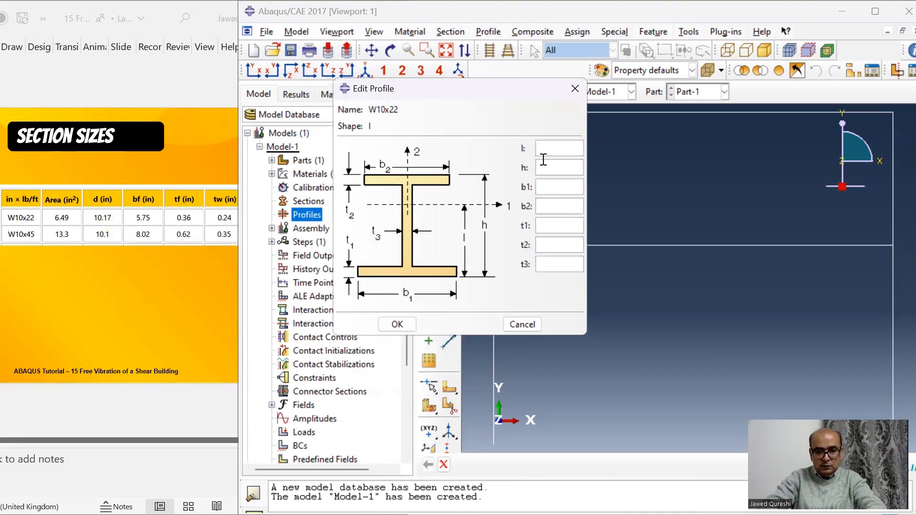
# Set the W10x22 profile dimensions to l 5.085, h 10.17, b1 and b2 5.75, t1 and t2 0.36, t3 0.24.
pyautogui.write('85')
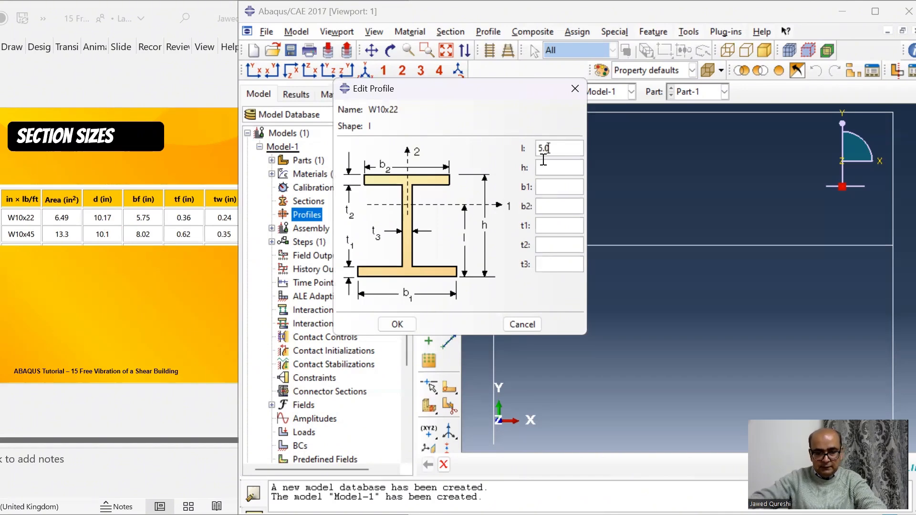
pyautogui.press('Tab')
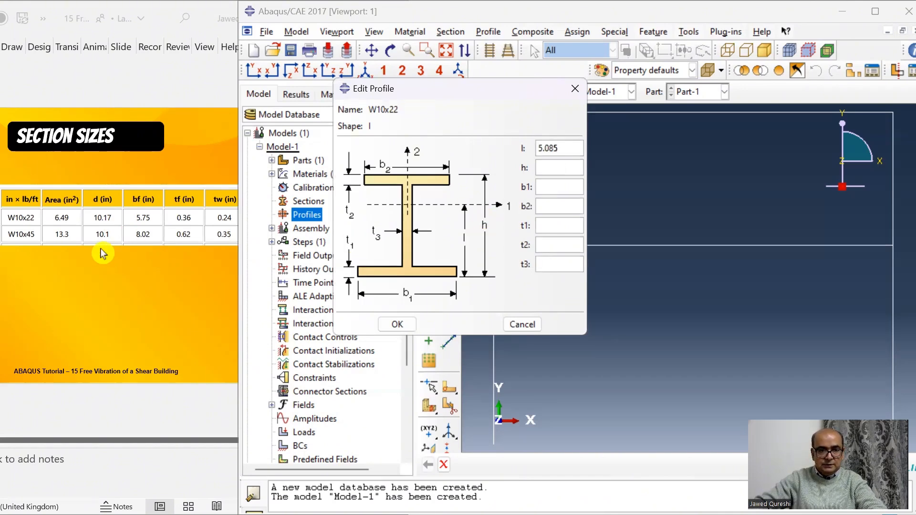
pyautogui.write('10.1')
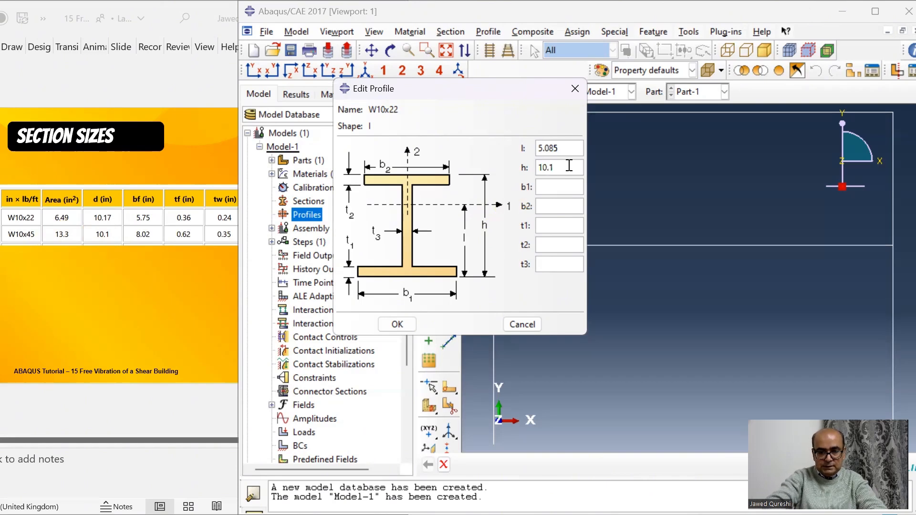
pyautogui.write('7')
pyautogui.click(549, 191)
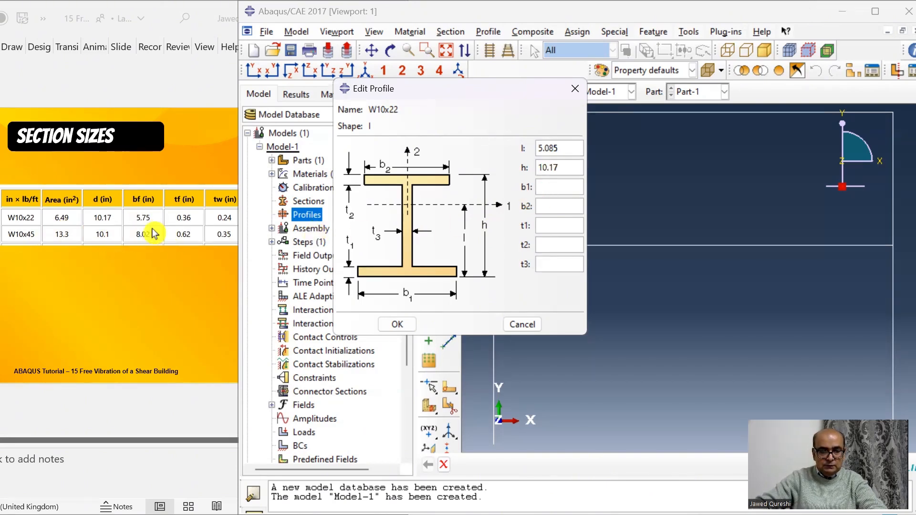
pyautogui.write('5.')
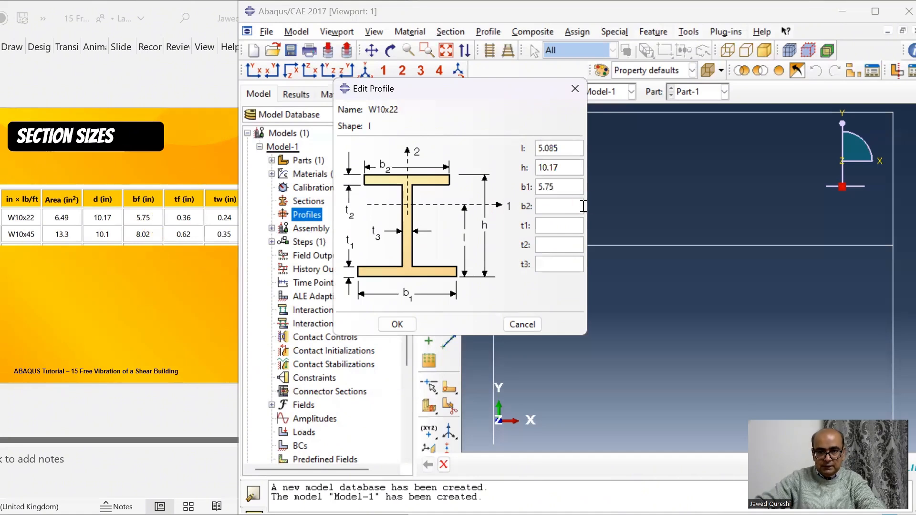
pyautogui.write('75')
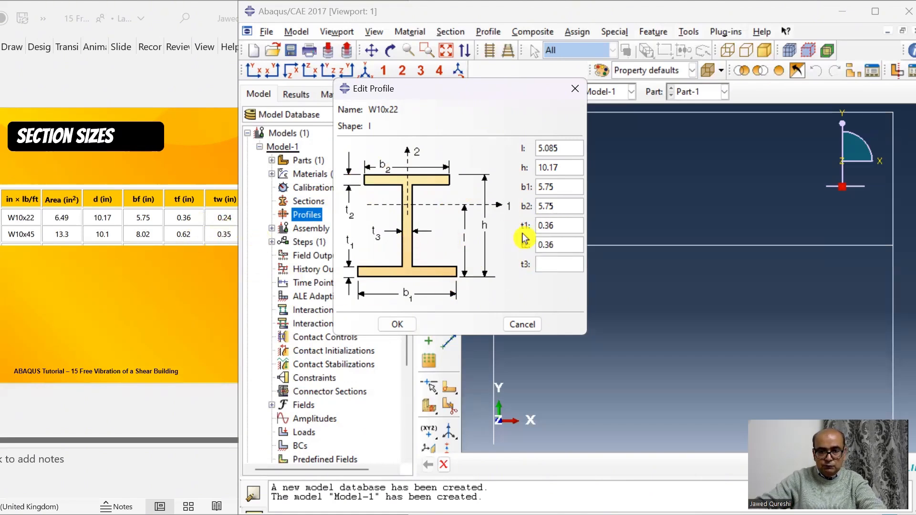
pyautogui.write('0.24')
pyautogui.click(398, 324)
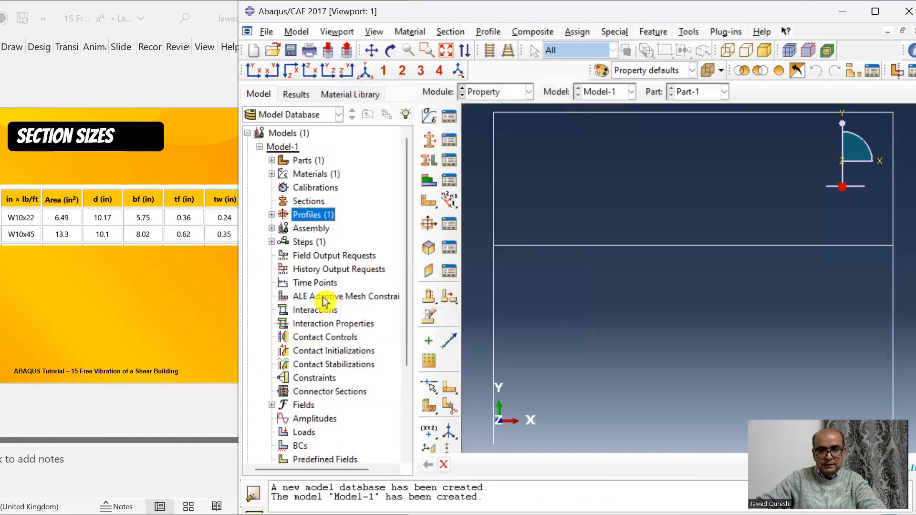
# Create I-shaped profile W10x45 with l 5.05, h 10.1, b1 and b2 8.02, t1 and t2 0.62, t3 0.35.
pyautogui.doubleClick(308, 220)
pyautogui.write('W10x45')
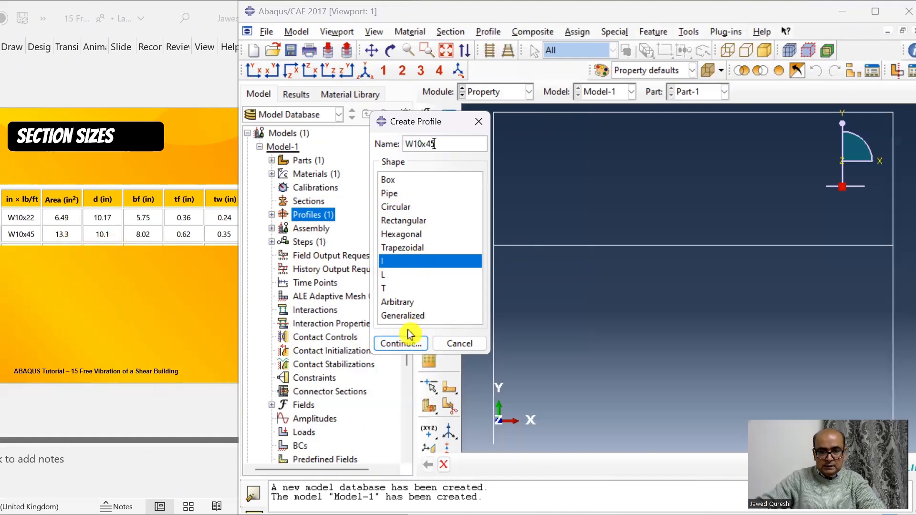
pyautogui.click(401, 343)
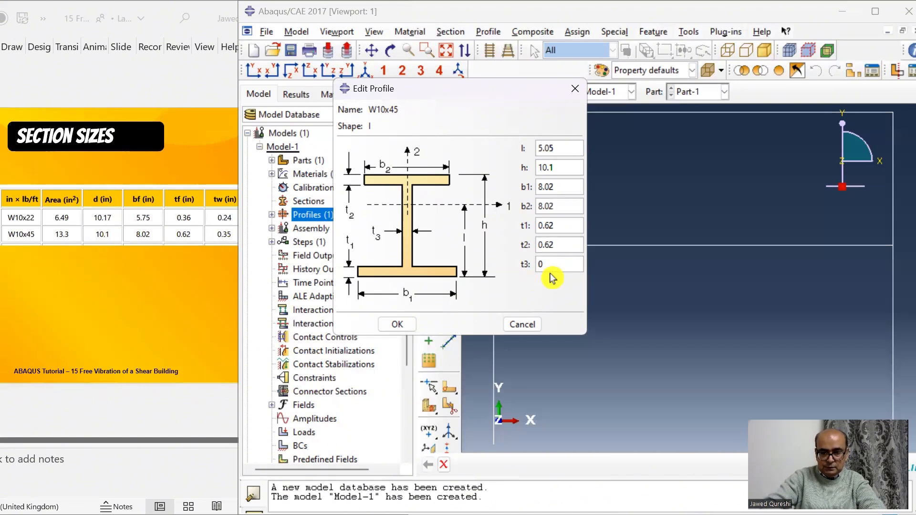
pyautogui.click(397, 324)
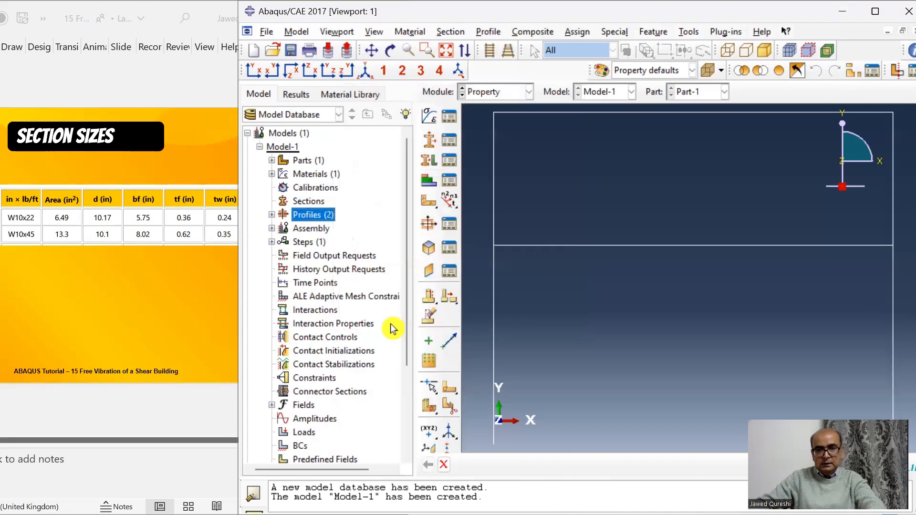
# Create a section named W10x22Sec in the Beam category with type Beam.
pyautogui.doubleClick(305, 201)
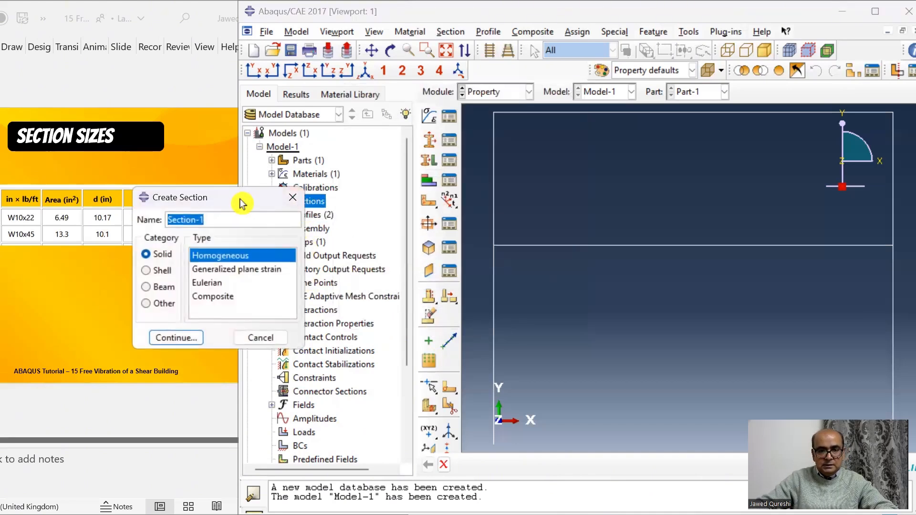
pyautogui.moveTo(240, 203); pyautogui.dragTo(463, 190)
pyautogui.write('W10x22Sec')
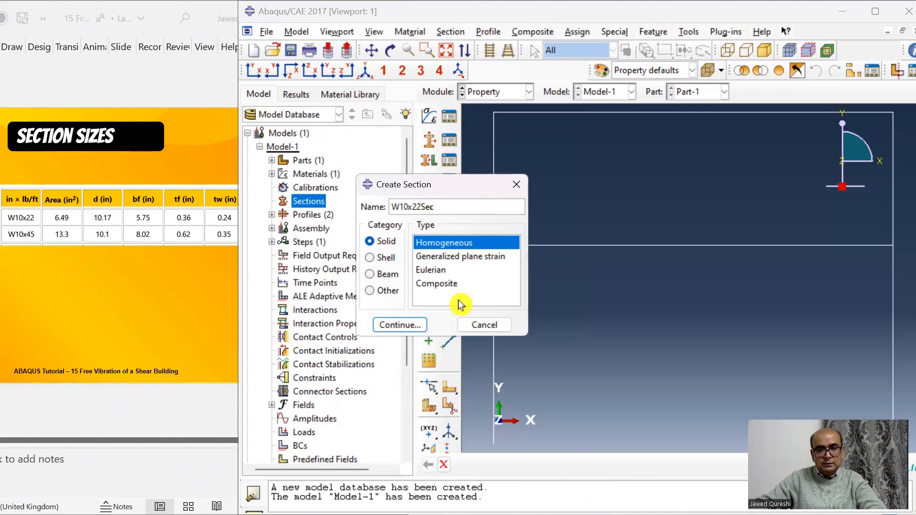
pyautogui.click(380, 274)
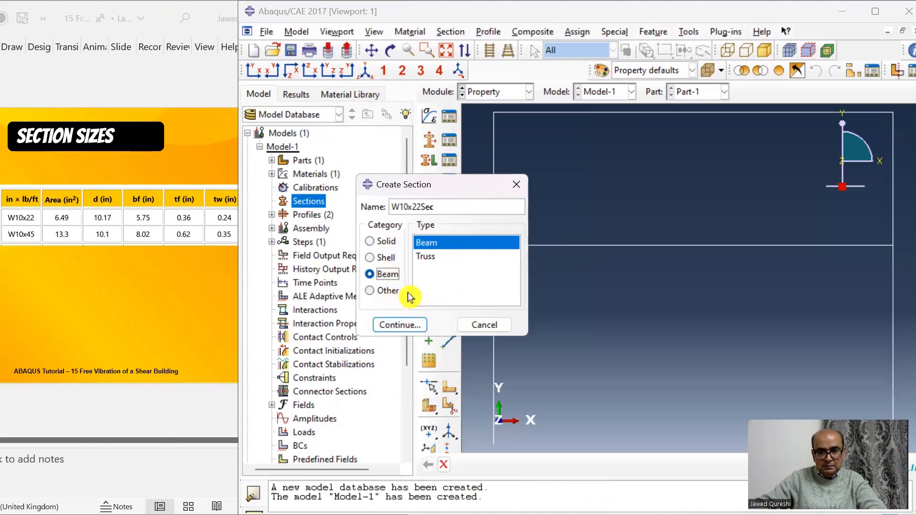
pyautogui.click(406, 327)
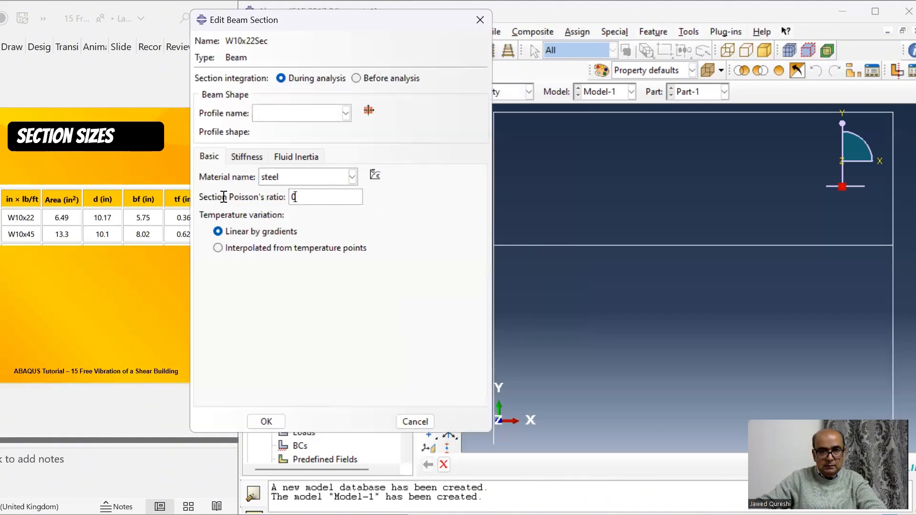
# Give the W10x22Sec beam section a Poisson's ratio of 0.3 and the W10x22 profile, keeping steel as its material.
pyautogui.moveTo(296, 197); pyautogui.dragTo(200, 195)
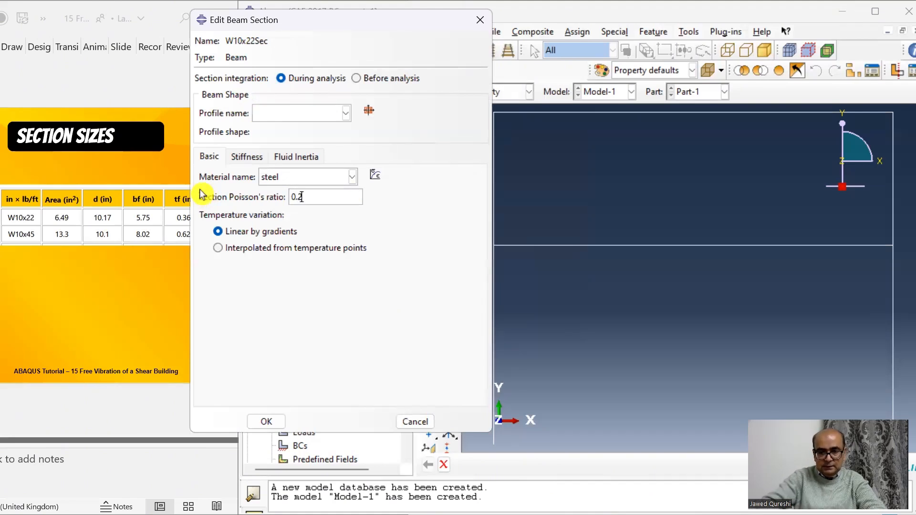
pyautogui.write('0.3')
pyautogui.click(346, 113)
pyautogui.click(315, 135)
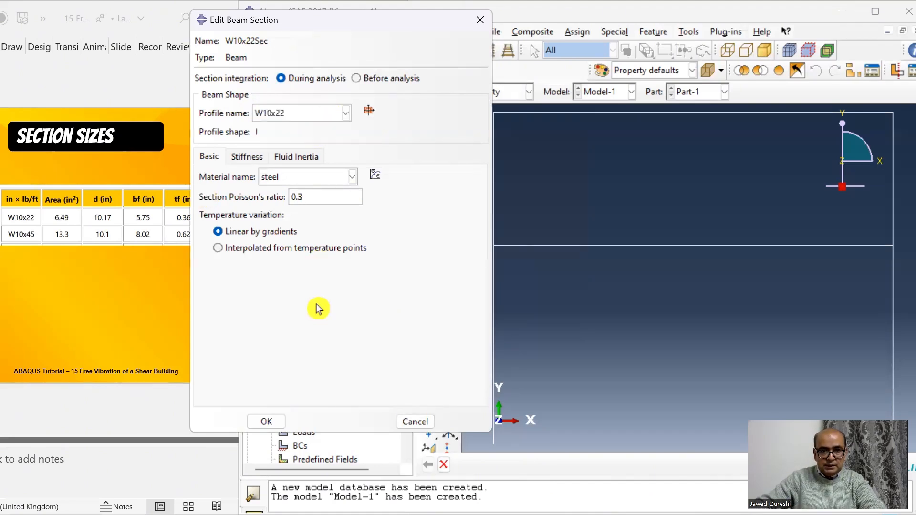
pyautogui.click(268, 420)
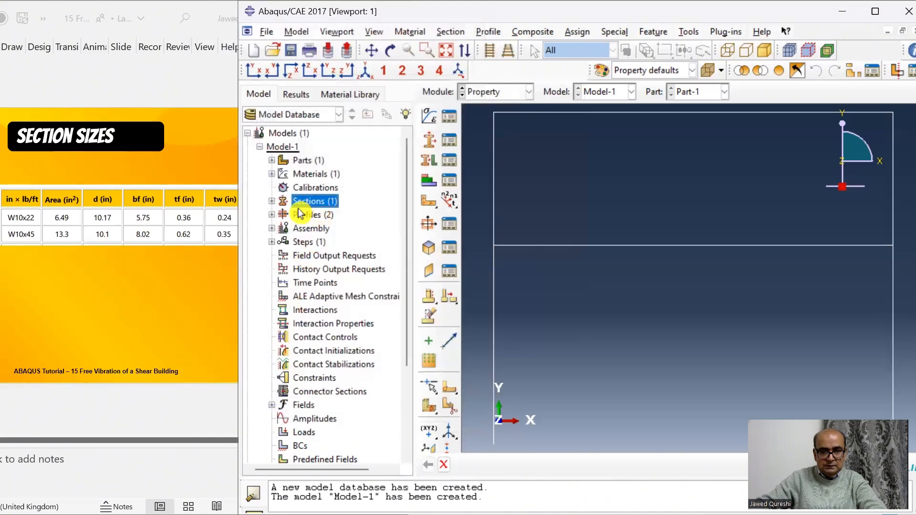
# Create a second section named W10x45sec in the Beam category with type Beam.
pyautogui.click(272, 201)
pyautogui.doubleClick(328, 204)
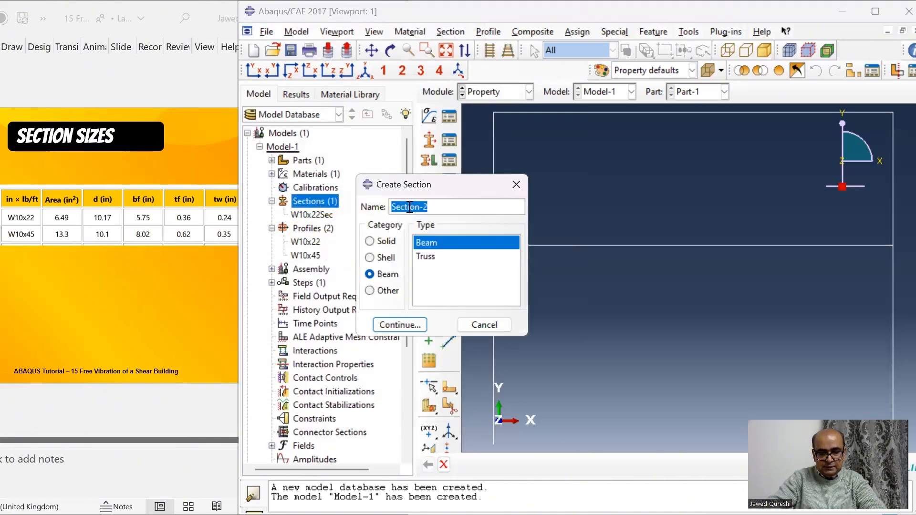
pyautogui.write('W10x45sec')
pyautogui.click(400, 325)
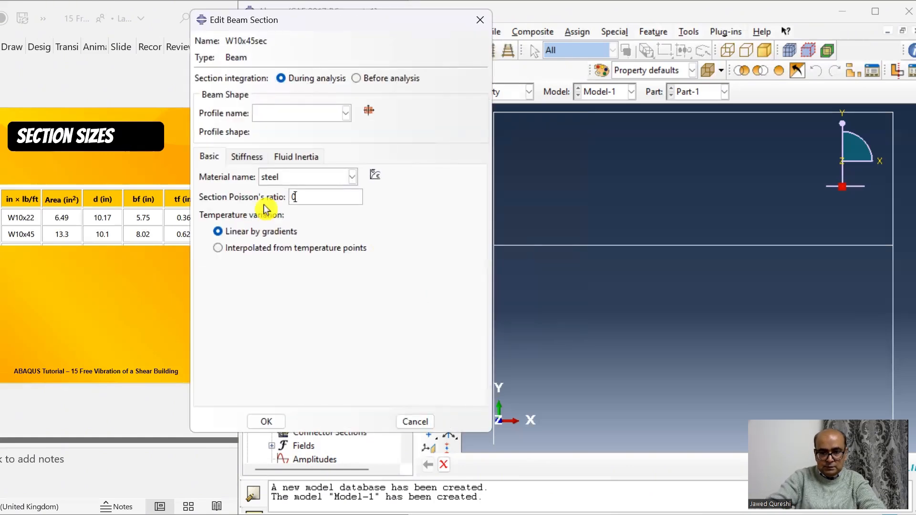
# Give the W10x45sec beam section a Poisson's ratio of 0.3 and the W10x45 profile, keeping steel as its material.
pyautogui.write('.3')
pyautogui.click(285, 114)
pyautogui.click(285, 138)
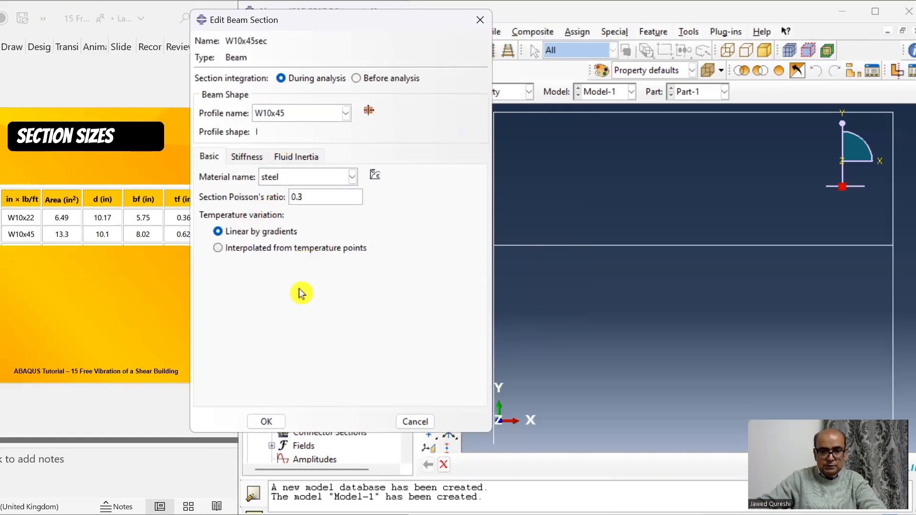
pyautogui.click(266, 421)
pyautogui.doubleClick(333, 228)
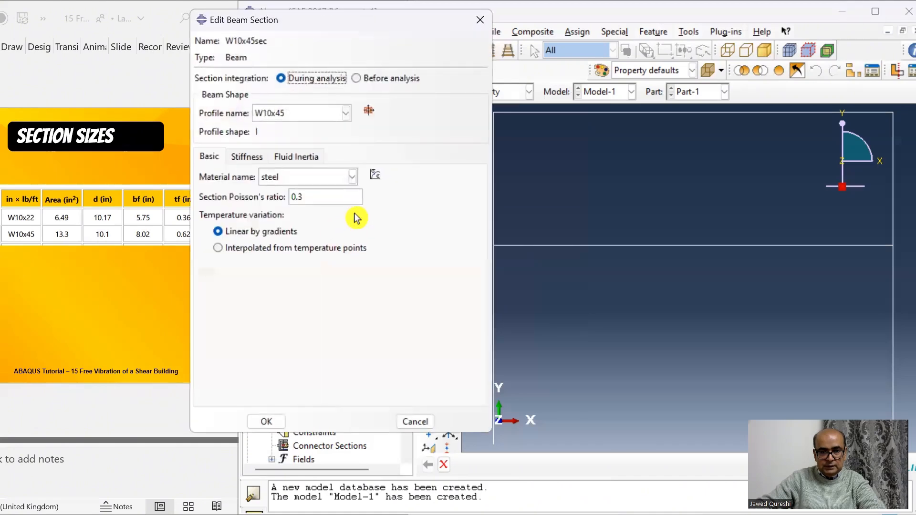
pyautogui.click(479, 20)
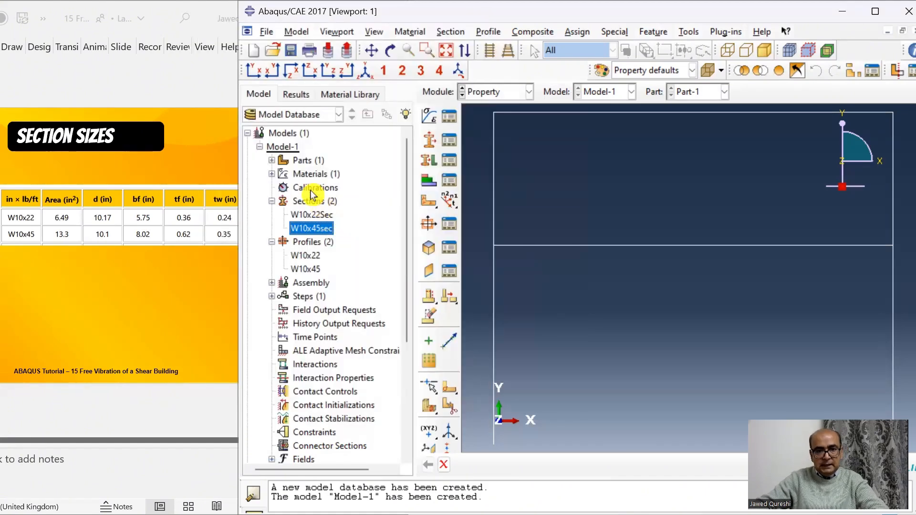
# Assign section W10x45sec to Part-1's two lower-storey columns and the first-floor beam, grouped as Set-1.
pyautogui.scroll(-3, 535, 263)
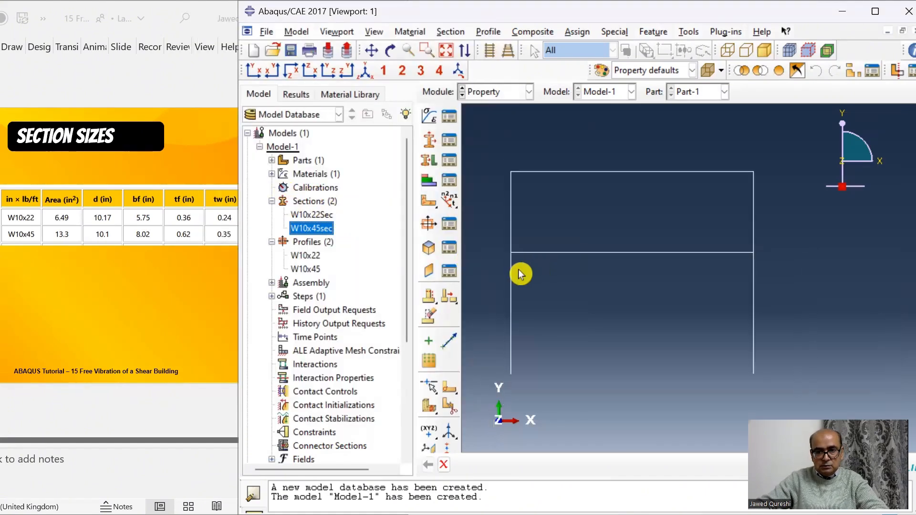
pyautogui.click(271, 162)
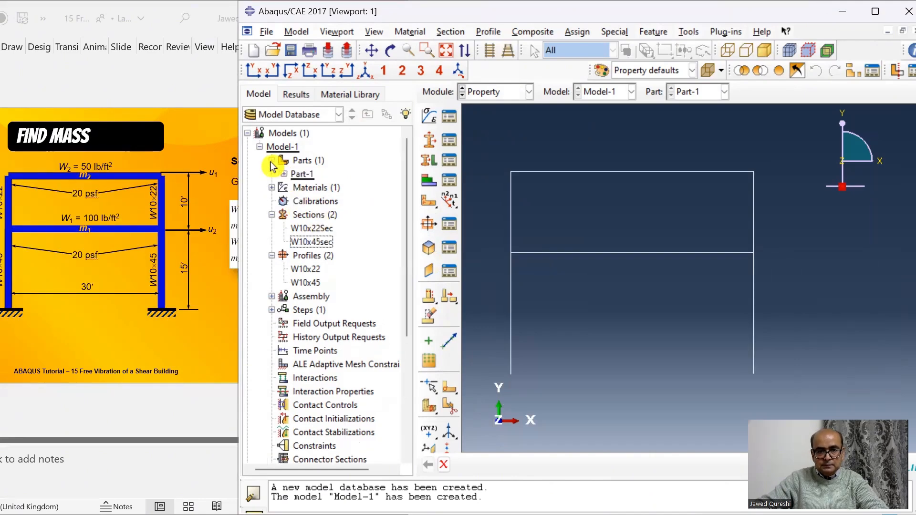
pyautogui.click(273, 175)
pyautogui.doubleClick(347, 257)
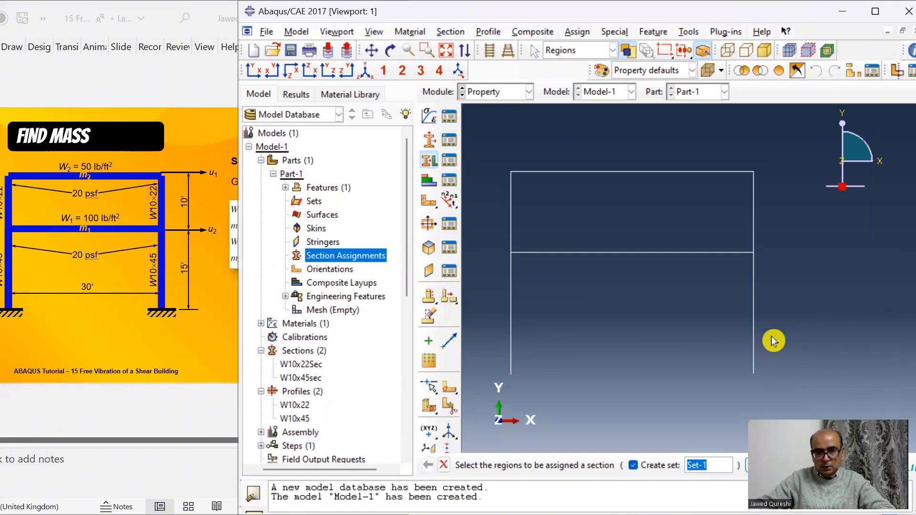
pyautogui.moveTo(777, 336); pyautogui.dragTo(495, 311)
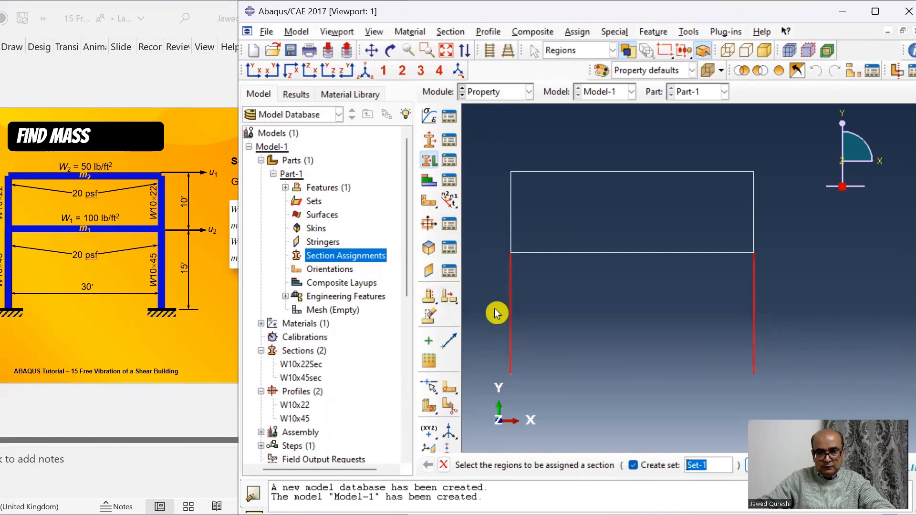
pyautogui.keyDown('shift'); pyautogui.click(619, 257); pyautogui.keyUp('shift')
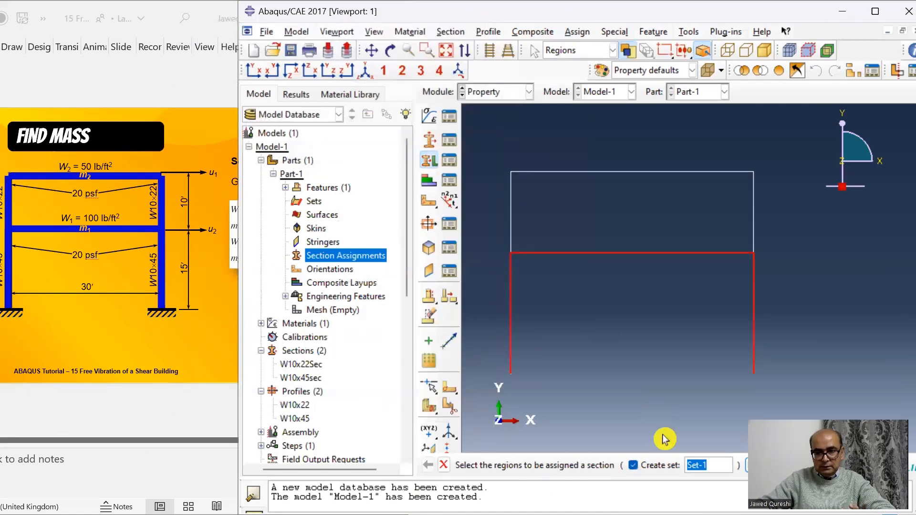
pyautogui.click(744, 468)
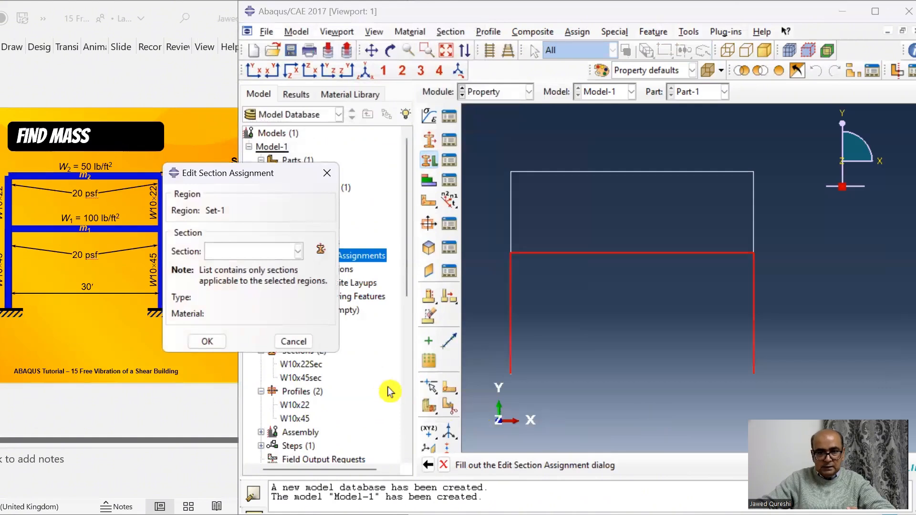
pyautogui.click(286, 251)
pyautogui.click(264, 282)
pyautogui.click(206, 343)
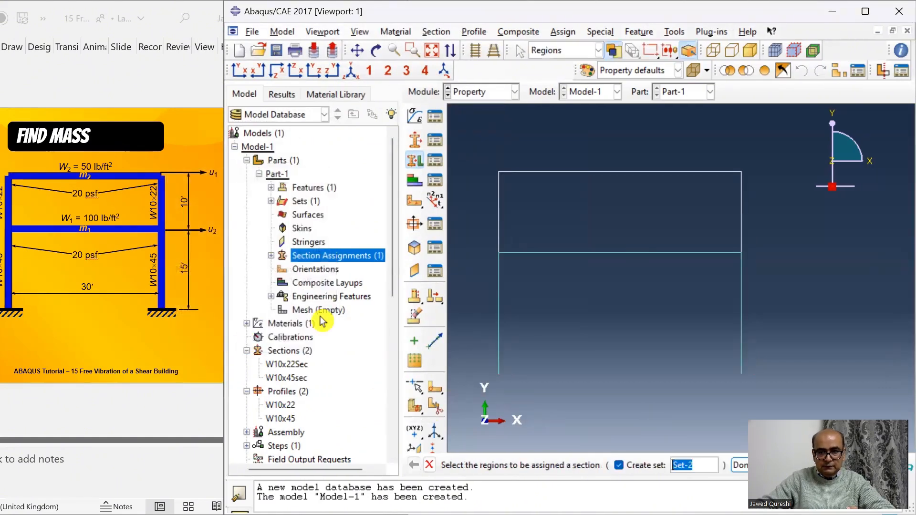
# Assign section W10x22Sec to the two upper-storey columns and the roof beam, grouped as Set-2.
pyautogui.moveTo(753, 229); pyautogui.dragTo(478, 164)
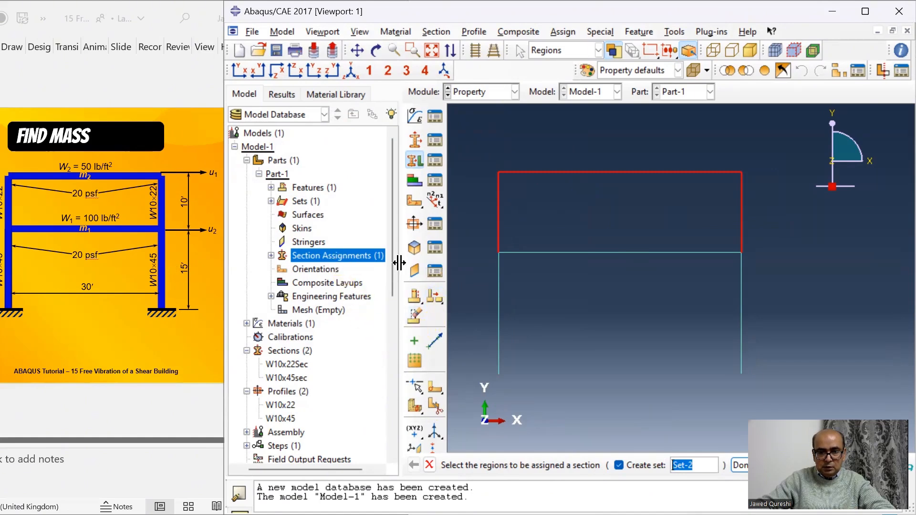
pyautogui.click(743, 466)
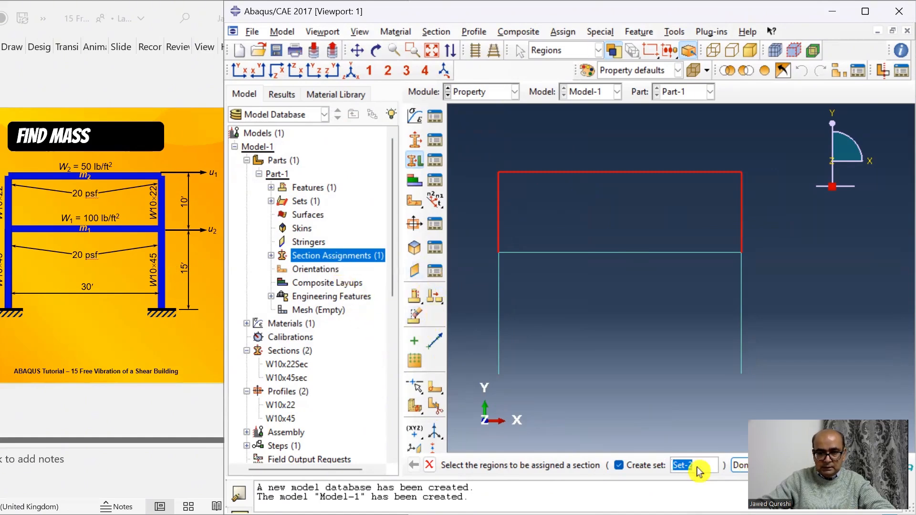
pyautogui.click(279, 251)
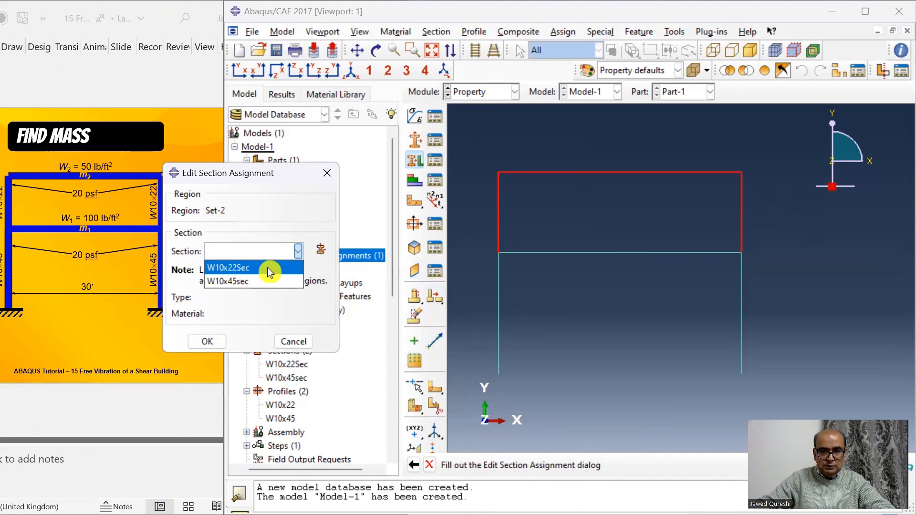
pyautogui.click(269, 270)
pyautogui.click(208, 341)
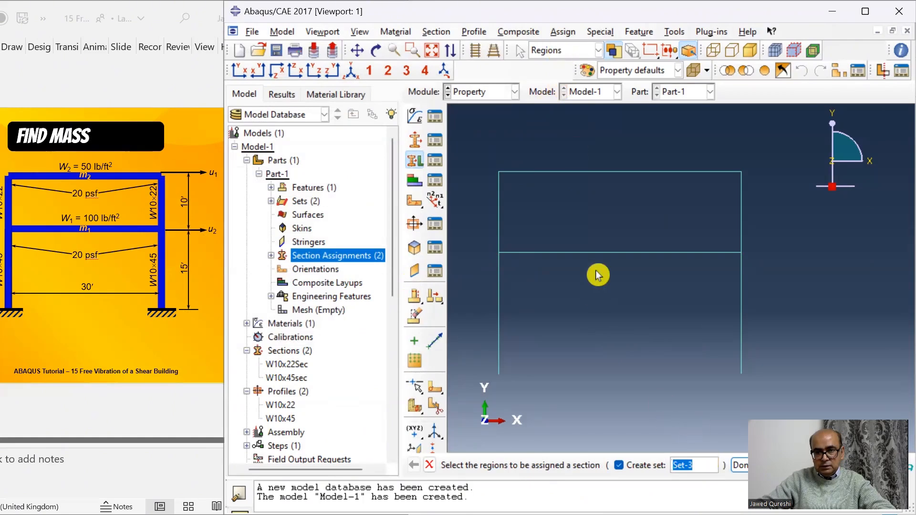
# Assign a beam section orientation to all members of the frame, accepting the default n1 direction.
pyautogui.click(563, 31)
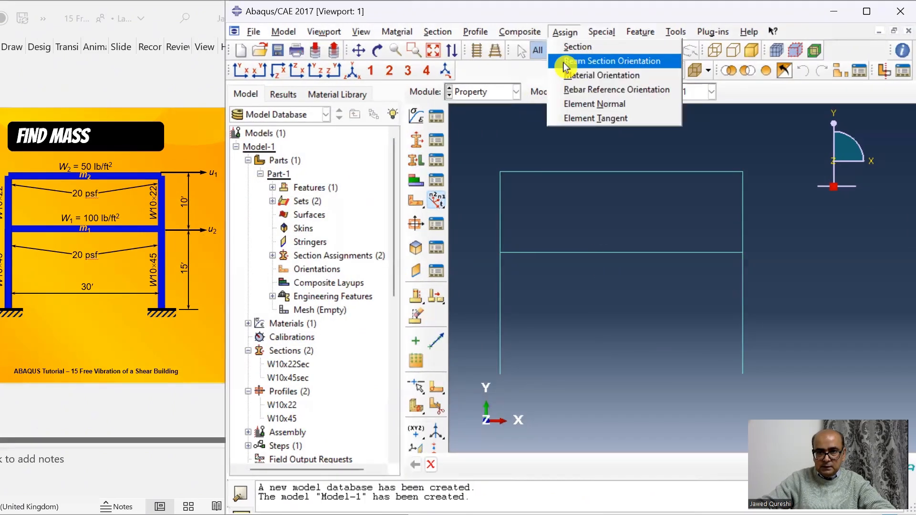
pyautogui.click(595, 63)
pyautogui.moveTo(789, 334); pyautogui.dragTo(479, 162)
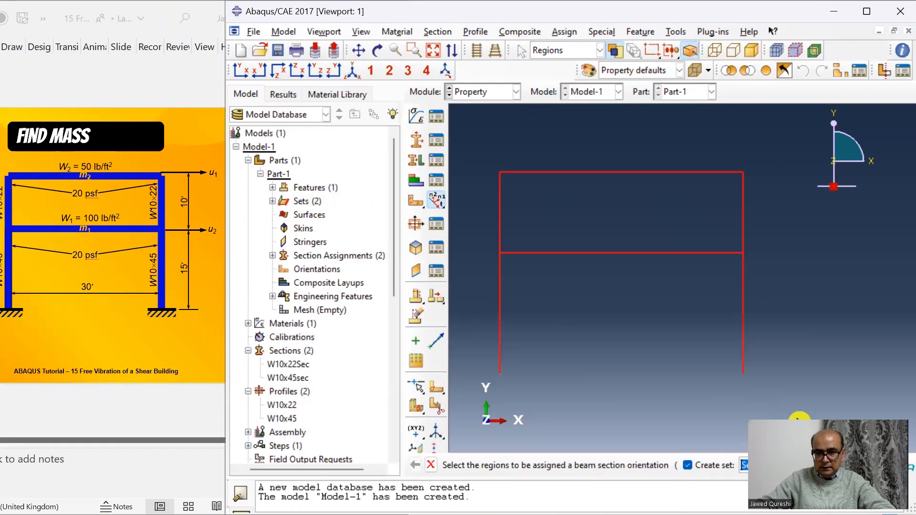
pyautogui.click(353, 70)
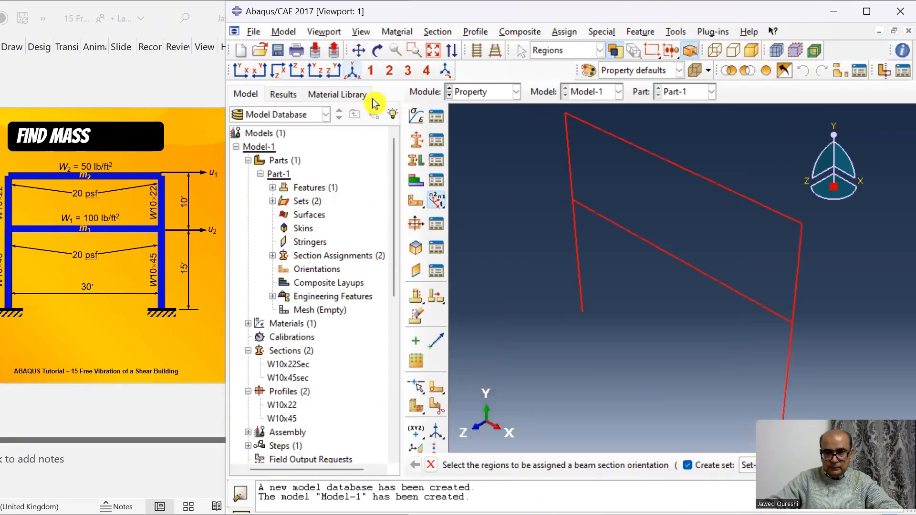
pyautogui.middleClick(545, 298)
pyautogui.middleClick(541, 316)
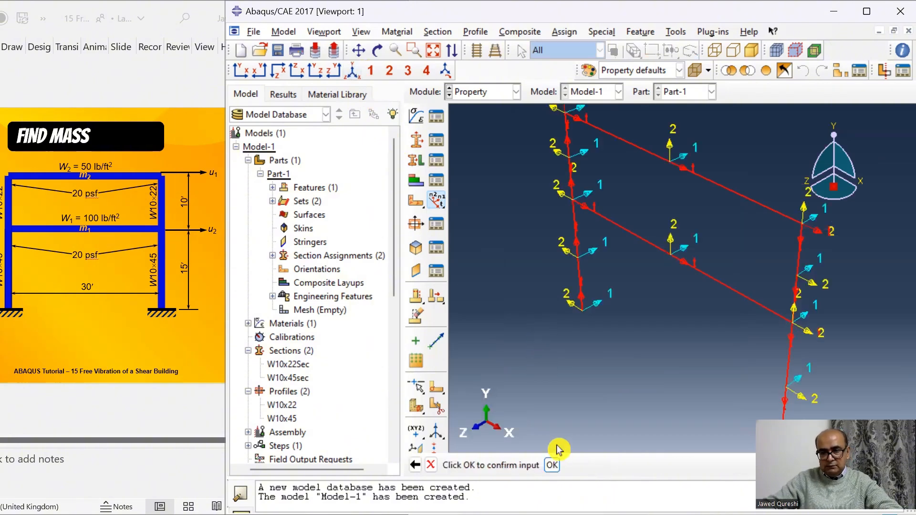
pyautogui.click(554, 466)
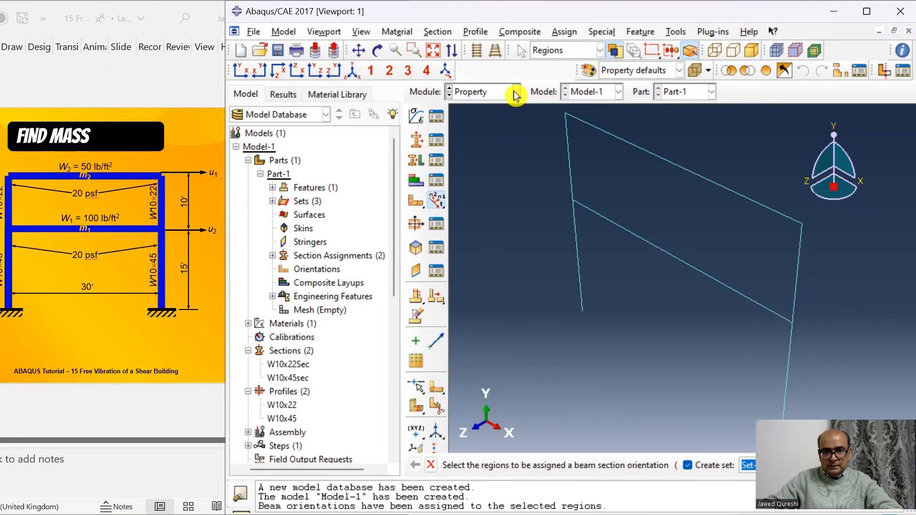
# Create a dependent instance of Part-1 in the Assembly module.
pyautogui.click(515, 94)
pyautogui.click(506, 135)
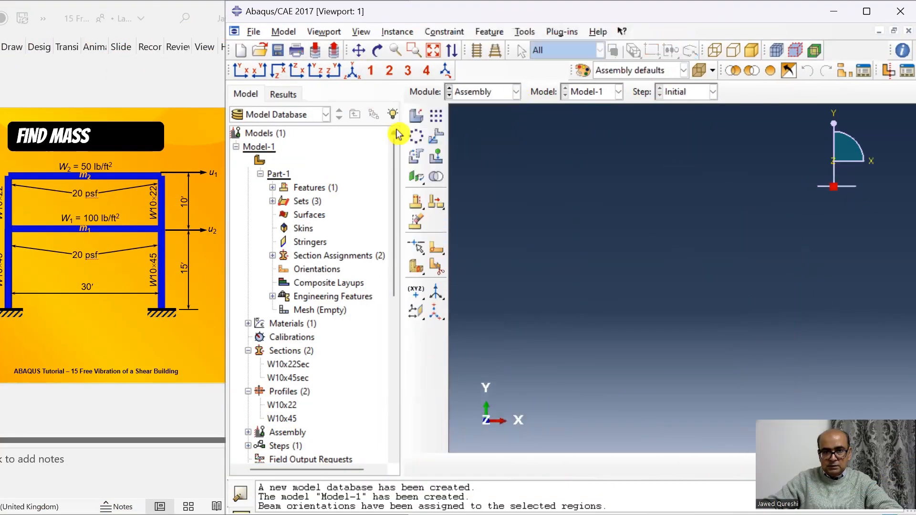
pyautogui.click(416, 117)
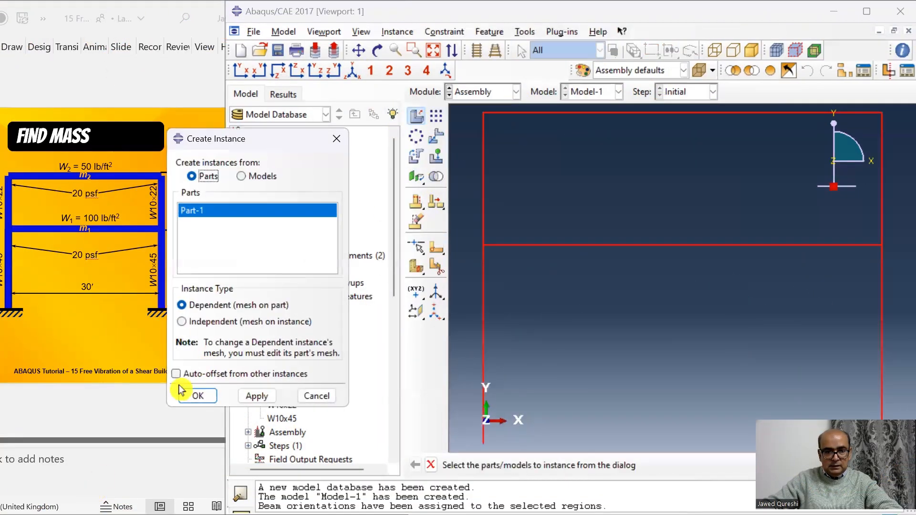
pyautogui.click(198, 396)
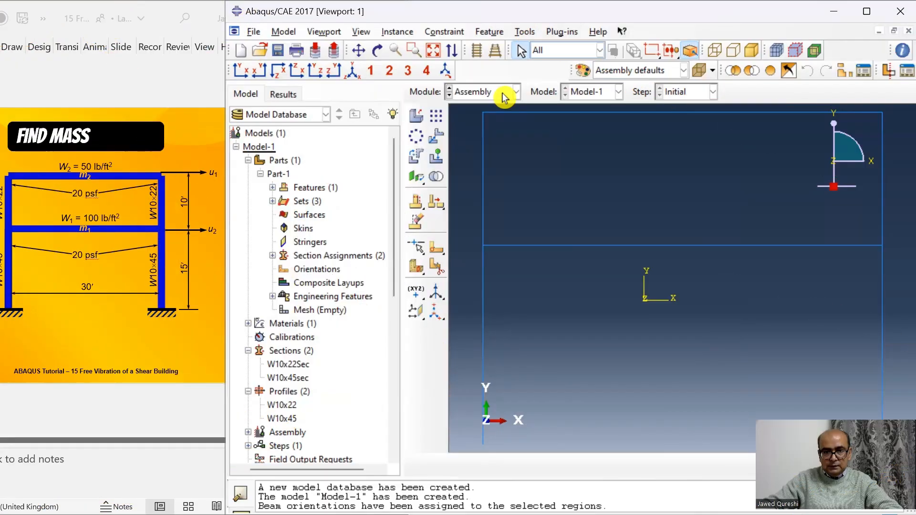
# Create Step-1 after the Initial step as a linear perturbation step of type Frequency.
pyautogui.click(498, 91)
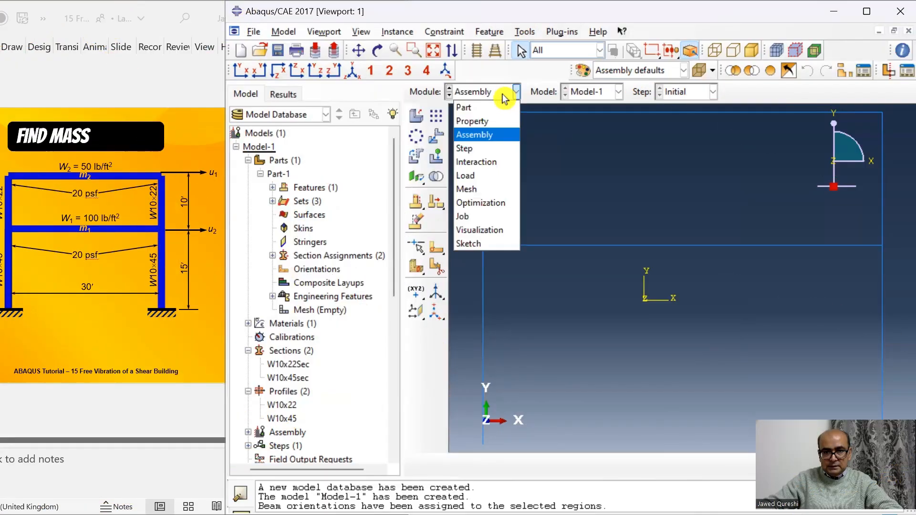
pyautogui.click(503, 149)
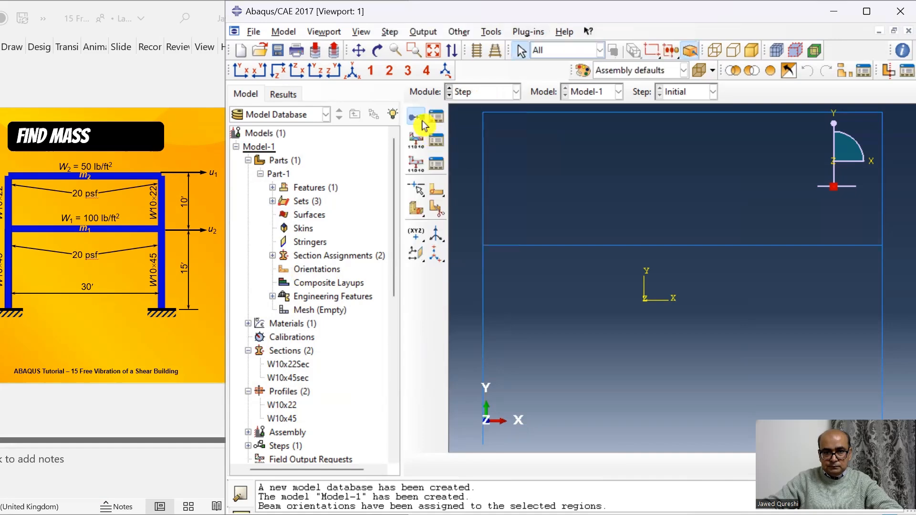
pyautogui.click(420, 119)
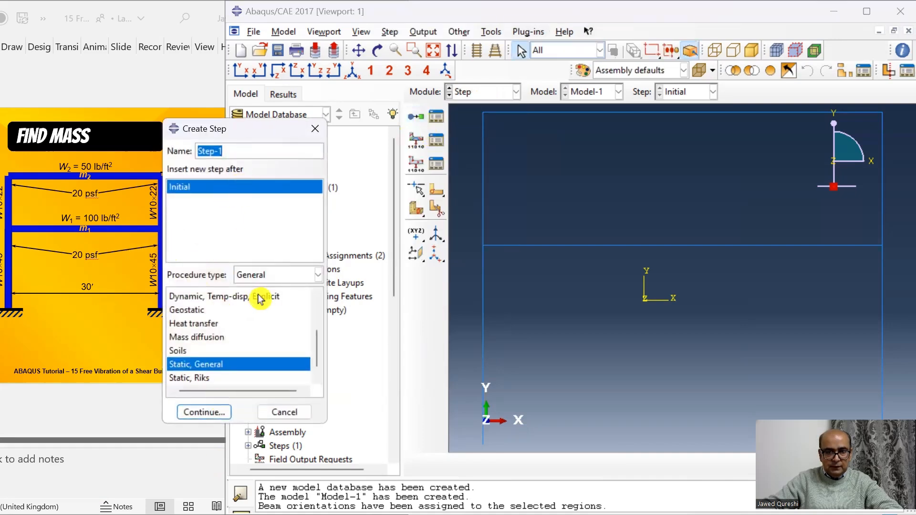
pyautogui.click(273, 273)
pyautogui.click(273, 303)
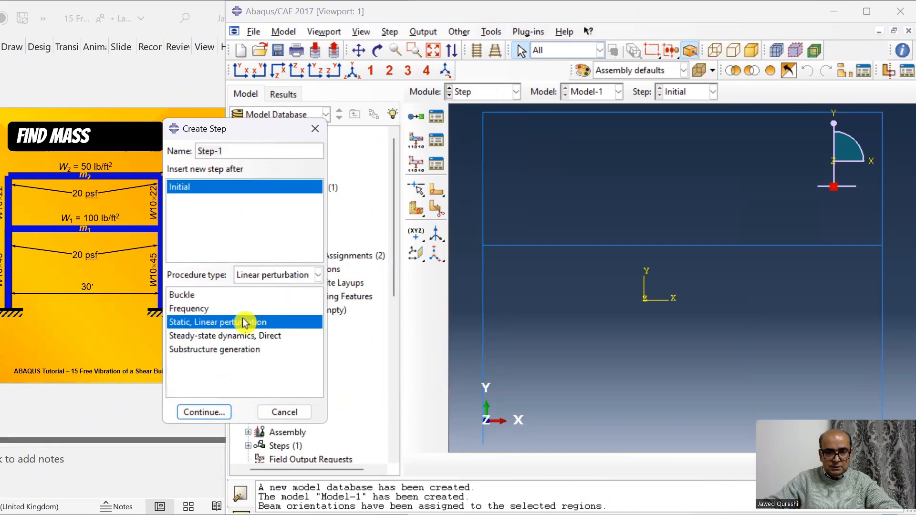
pyautogui.click(209, 310)
pyautogui.click(214, 413)
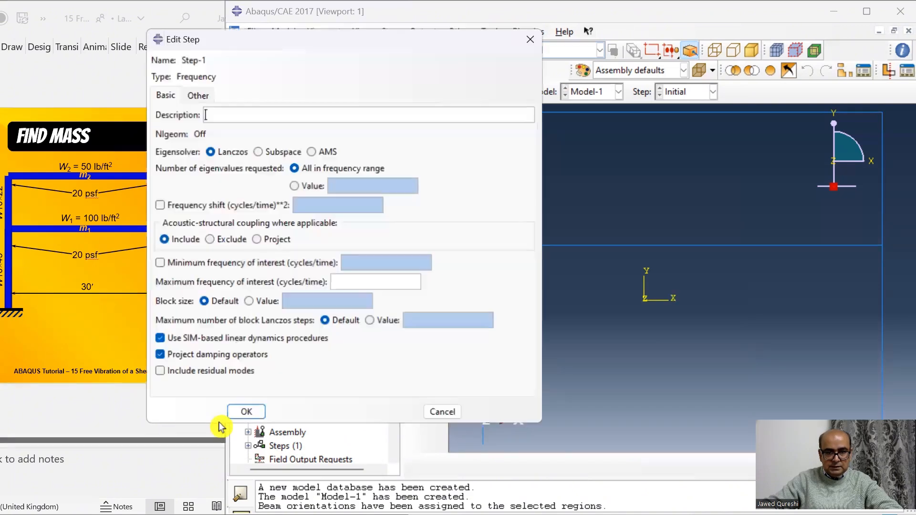
# Set the number of eigenvalues requested in the frequency step to 6, keeping the Lanczos eigensolver.
pyautogui.click(294, 186)
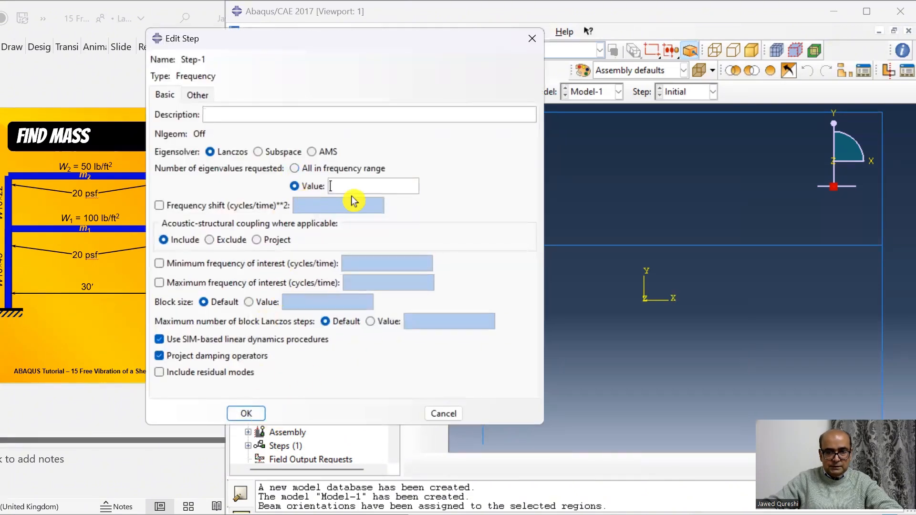
pyautogui.write('6')
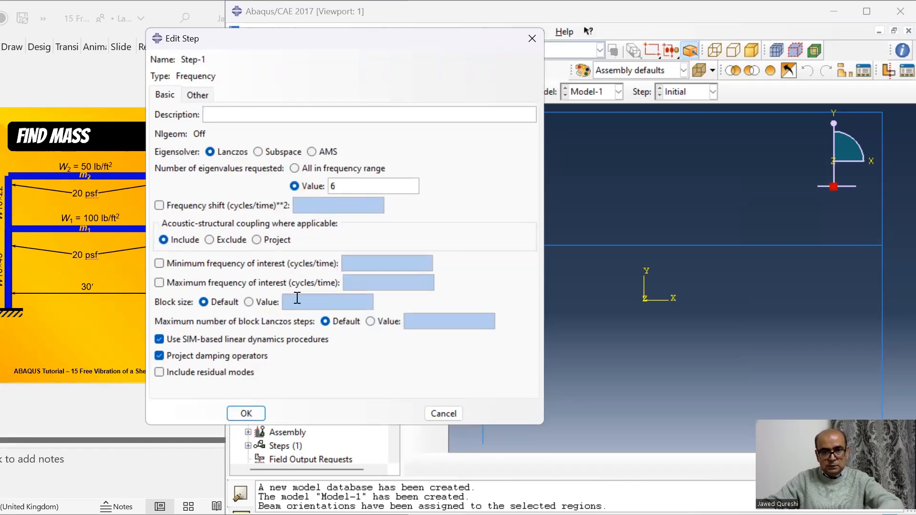
pyautogui.click(257, 413)
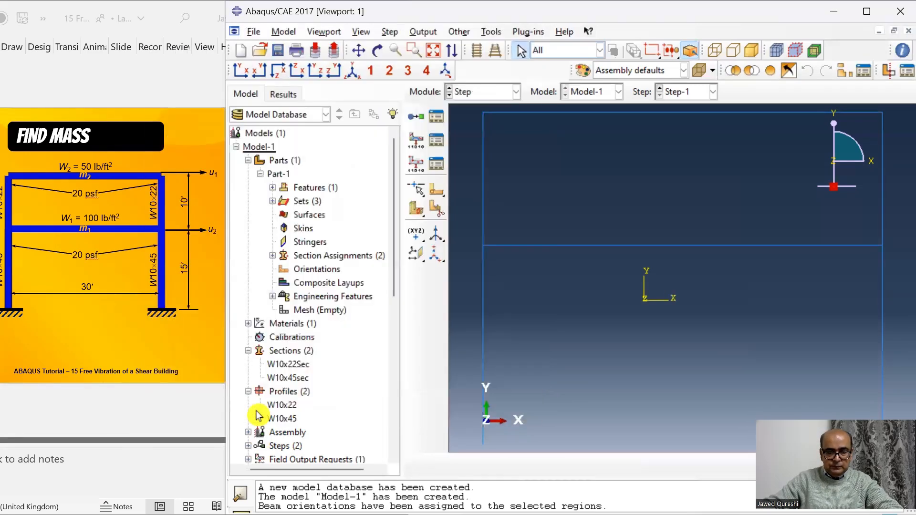
# In the Interaction module, create reference points at the midpoints of the first-floor beam and the roof beam.
pyautogui.click(509, 91)
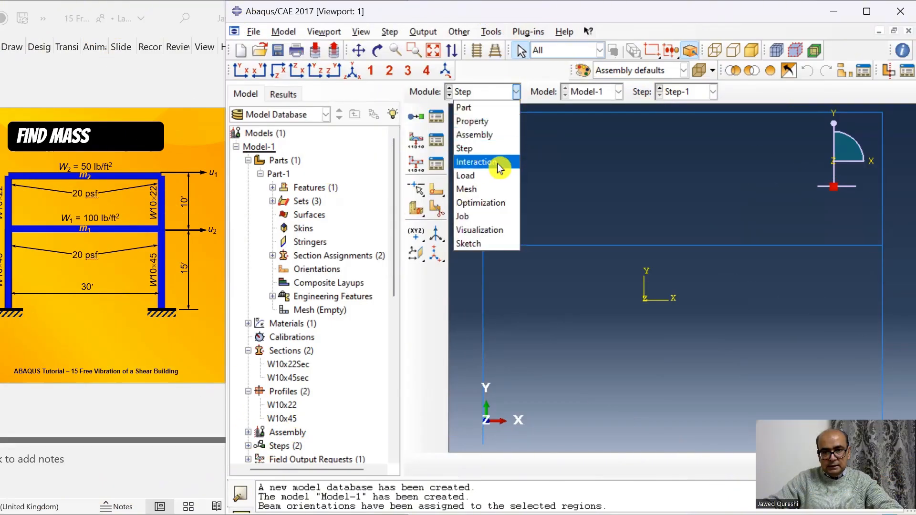
pyautogui.click(444, 160)
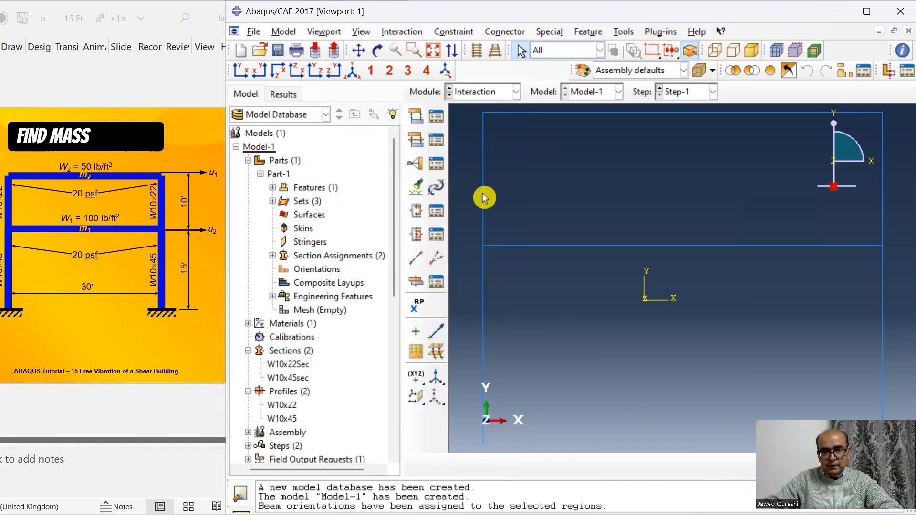
pyautogui.click(630, 33)
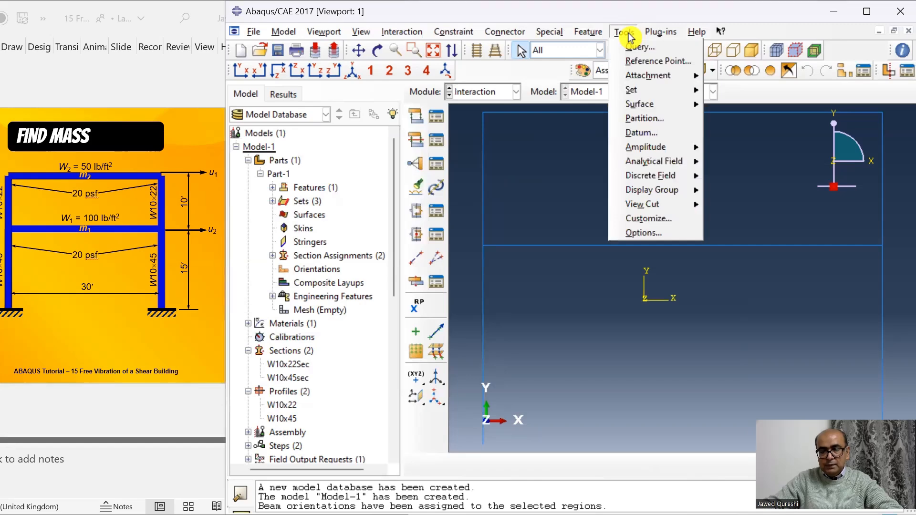
pyautogui.click(650, 62)
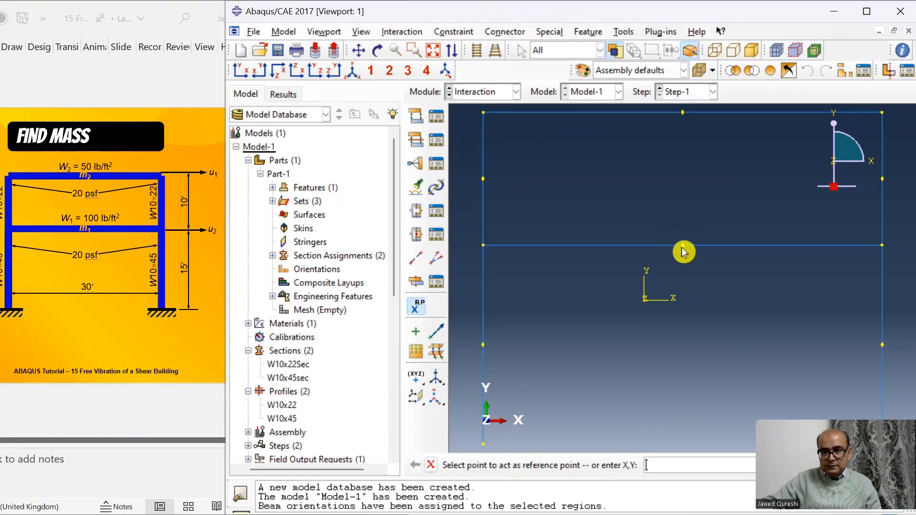
pyautogui.click(682, 246)
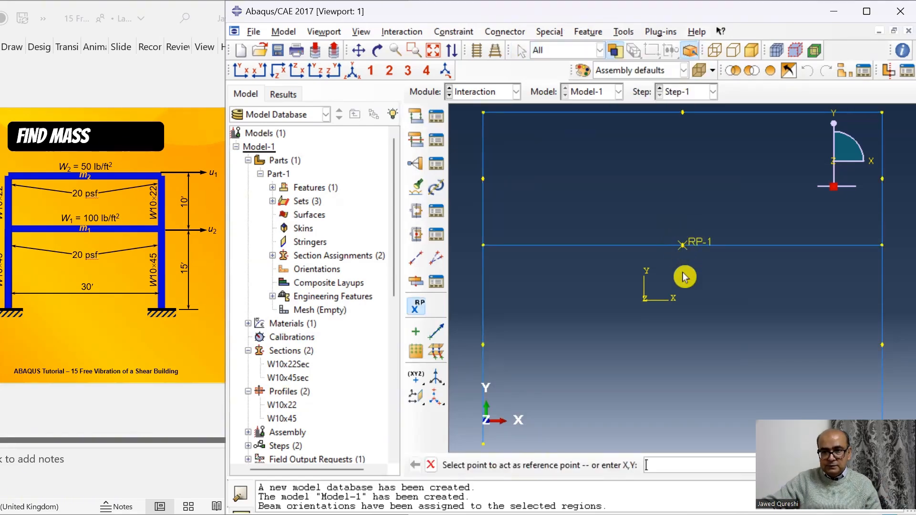
pyautogui.click(683, 116)
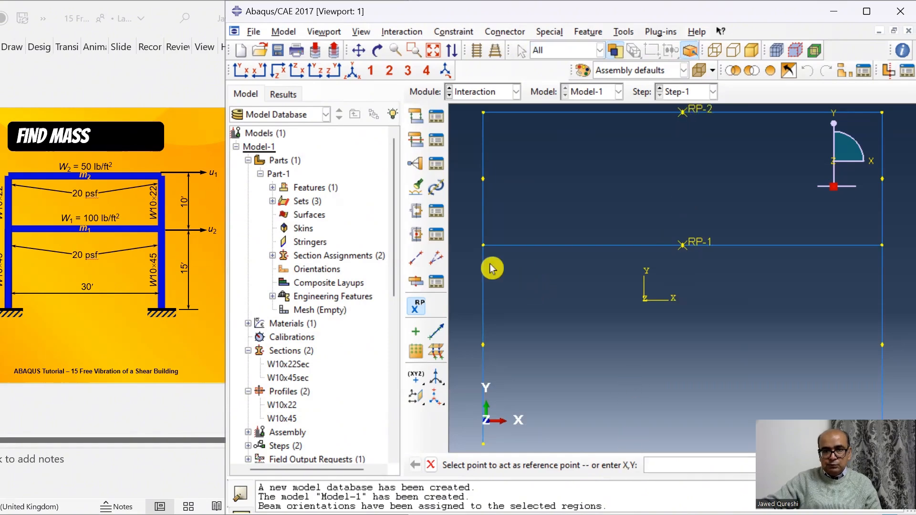
# Start a Rigid body constraint and assign the first-floor beam as its Tie (nodes) region.
pyautogui.click(393, 383)
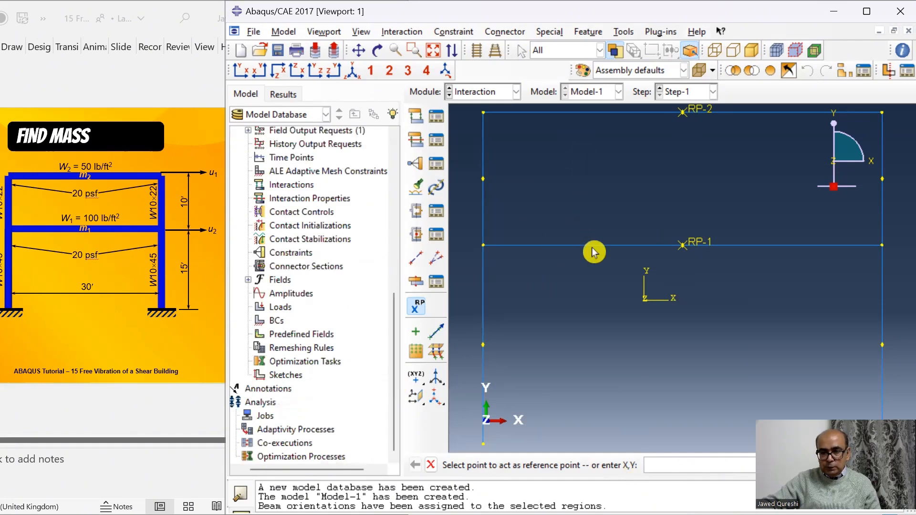
pyautogui.doubleClick(300, 253)
pyautogui.click(58, 237)
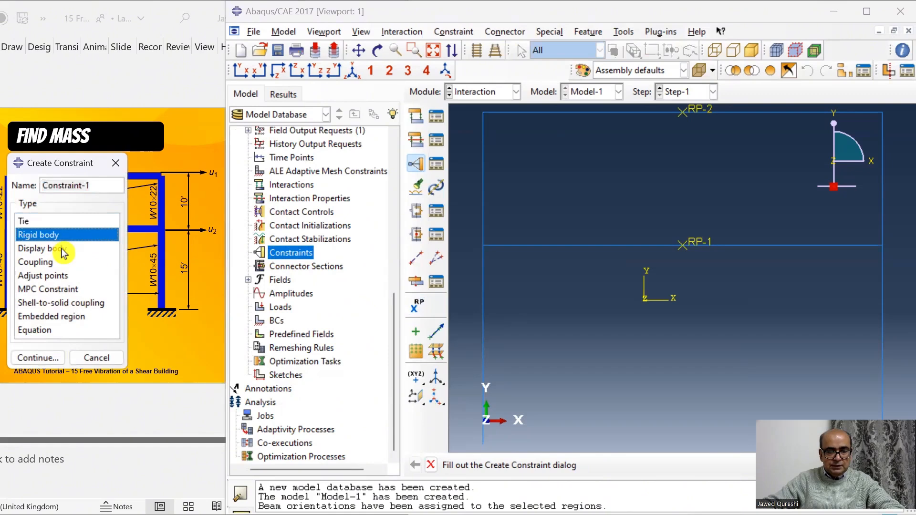
pyautogui.click(52, 359)
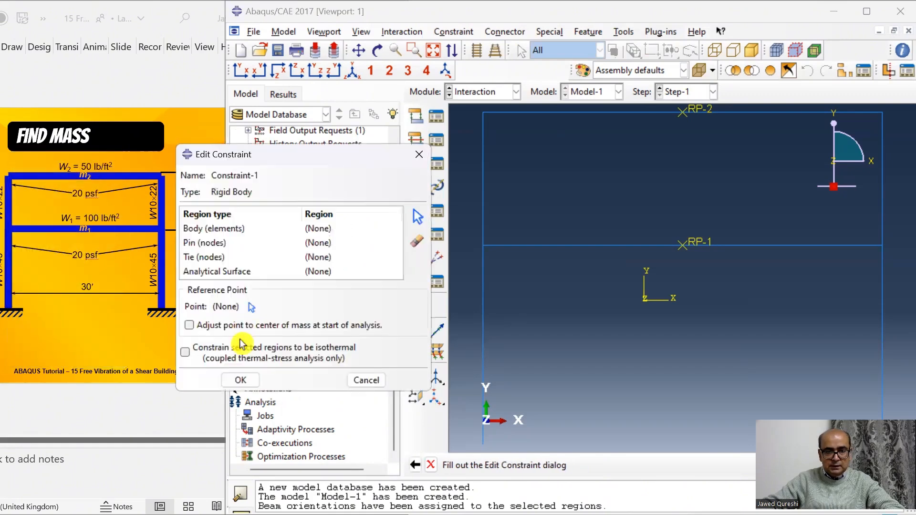
pyautogui.click(233, 260)
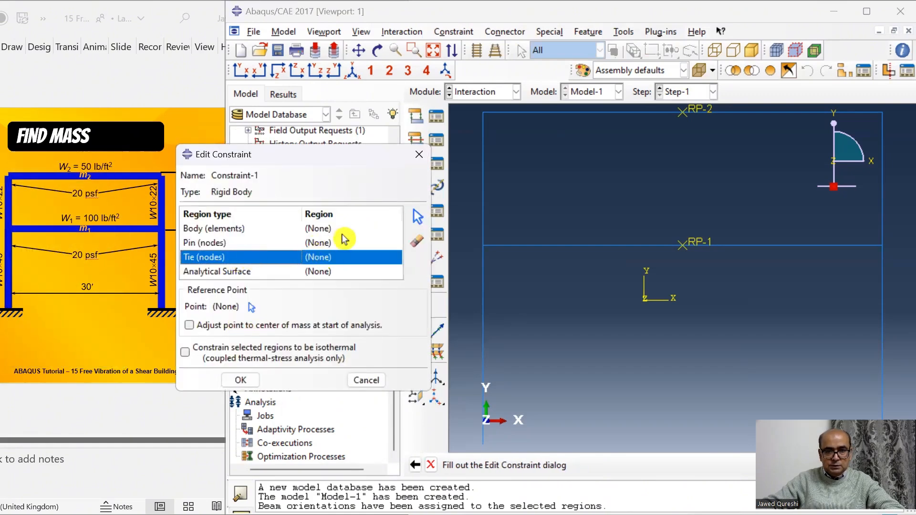
pyautogui.click(416, 216)
pyautogui.click(537, 246)
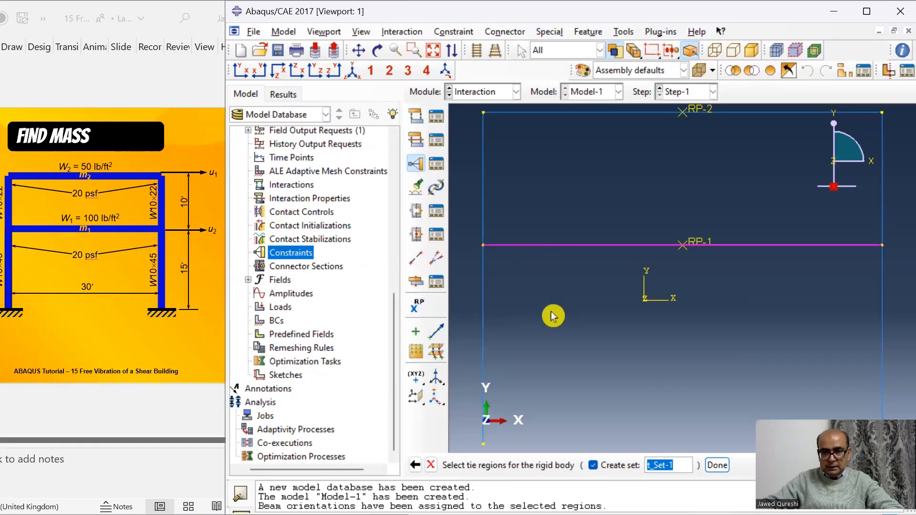
pyautogui.click(717, 467)
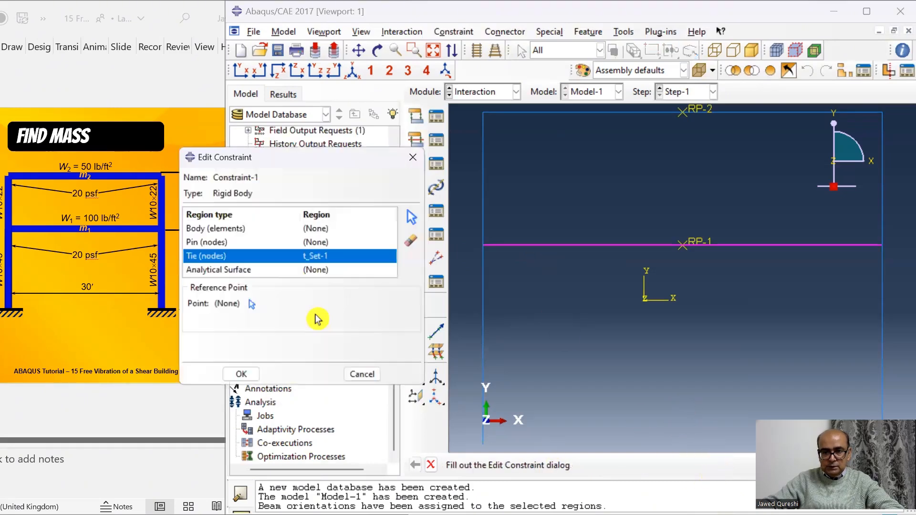
# Use RP-1 as the first-floor constraint's reference point, adjusted to the center of mass at the start of analysis, and finish the constraint.
pyautogui.click(251, 307)
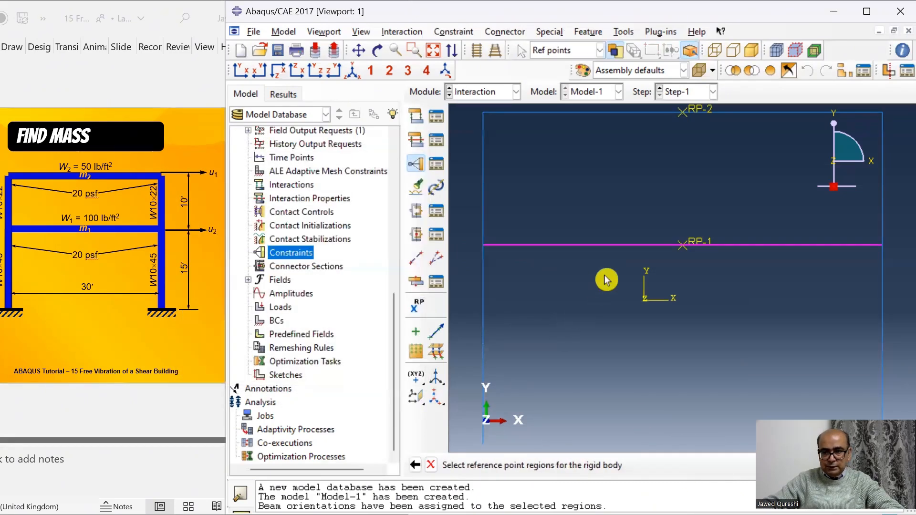
pyautogui.click(697, 244)
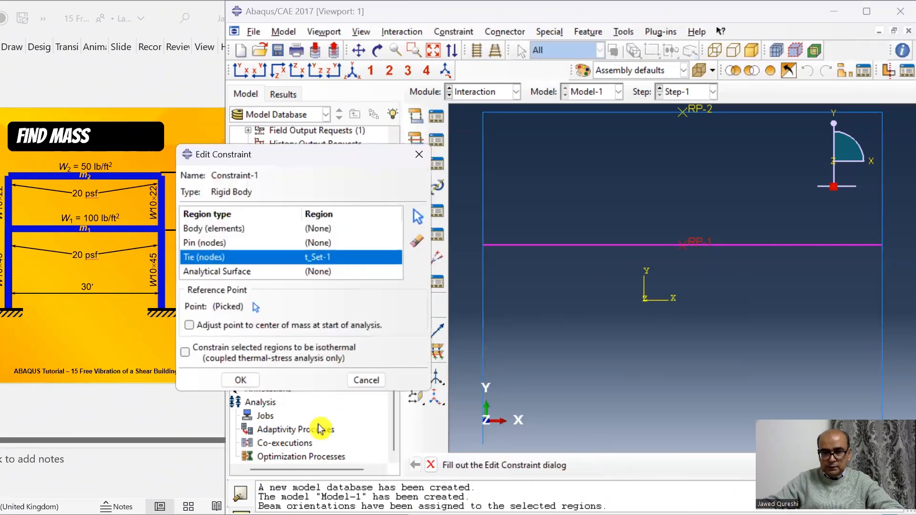
pyautogui.click(216, 327)
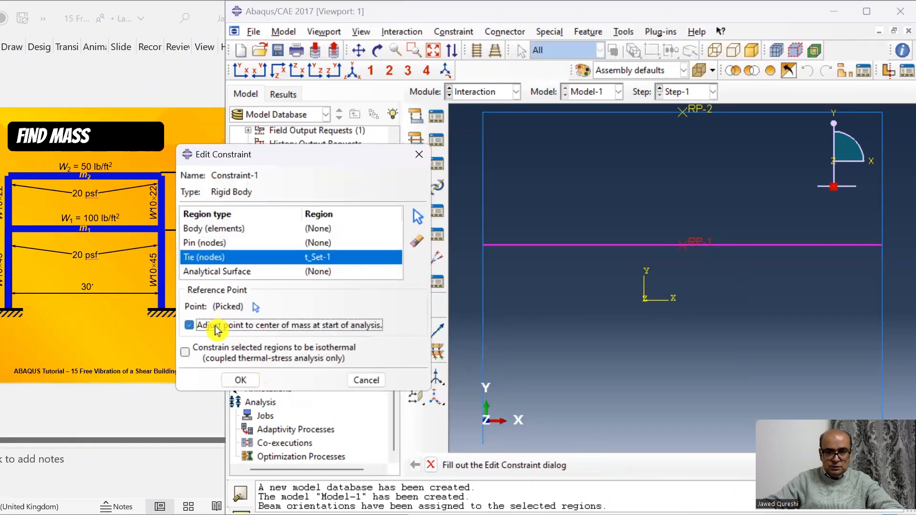
pyautogui.click(238, 380)
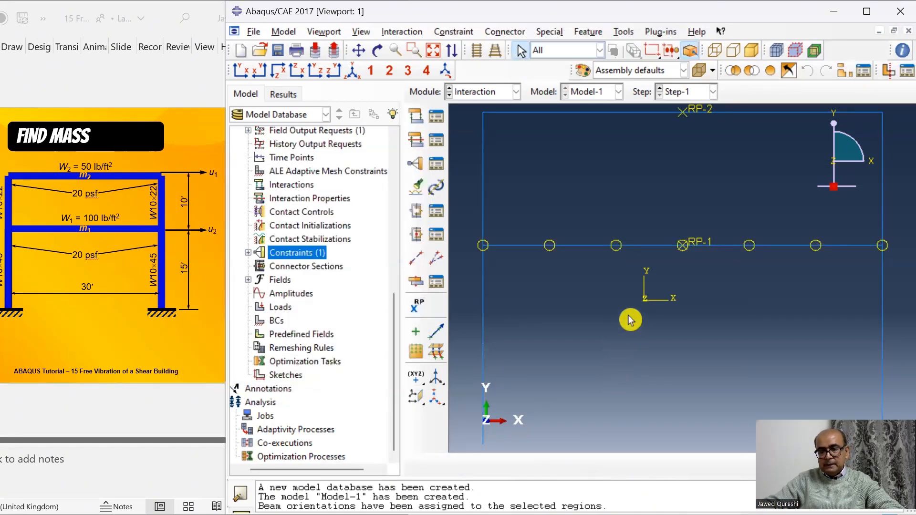
# Start a second Rigid body constraint and assign the roof beam as its Tie (nodes) region.
pyautogui.doubleClick(286, 253)
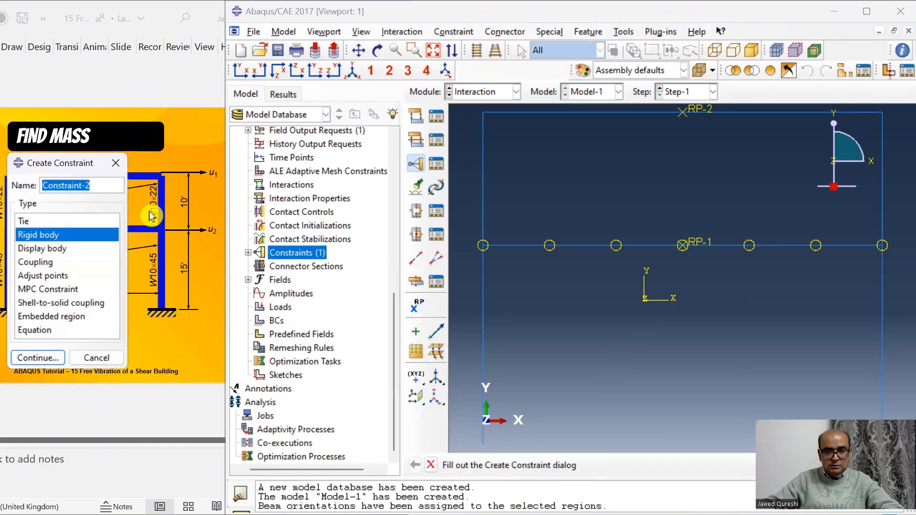
pyautogui.click(40, 357)
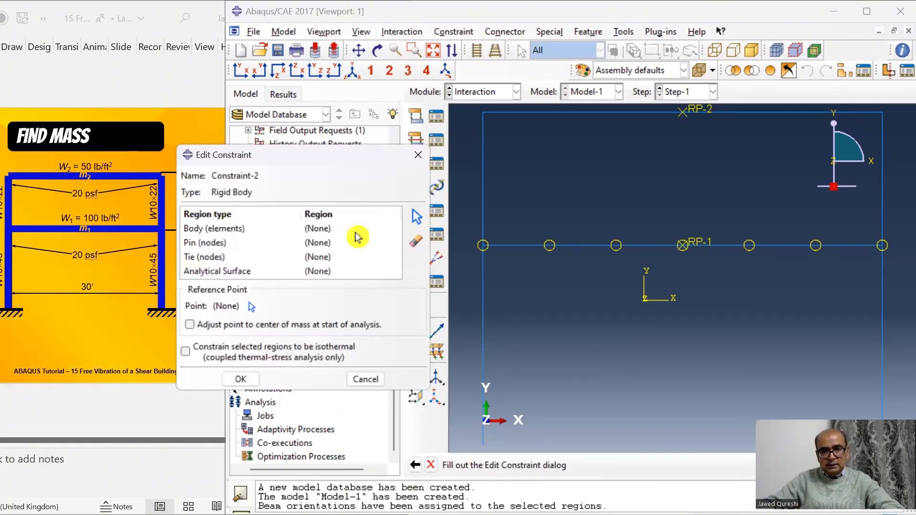
pyautogui.click(222, 258)
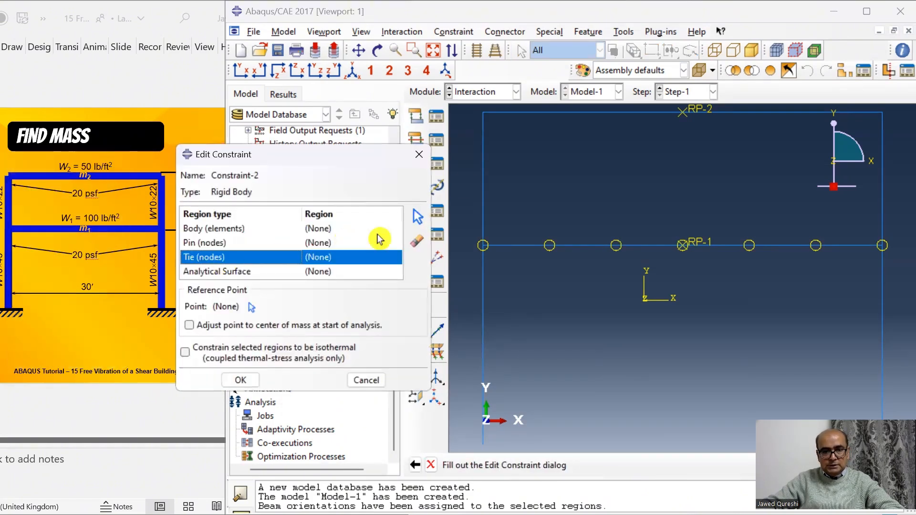
pyautogui.click(416, 220)
pyautogui.click(648, 114)
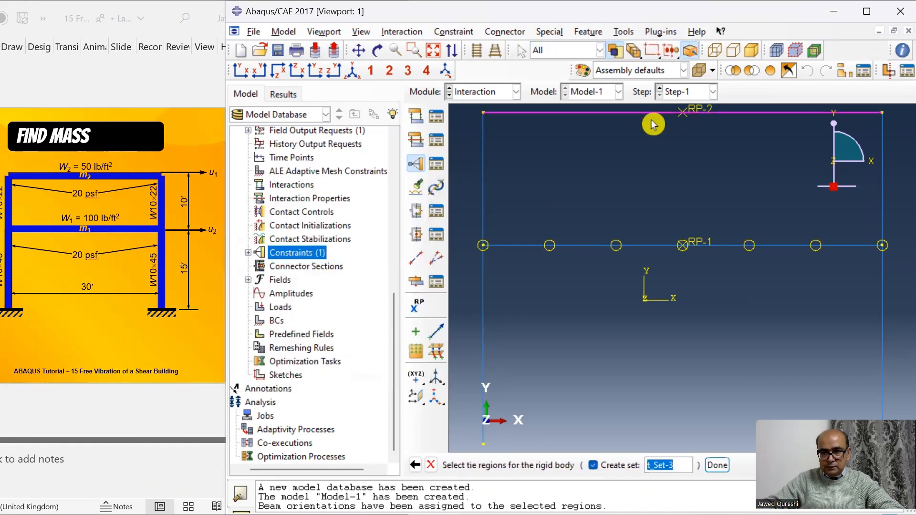
pyautogui.click(724, 469)
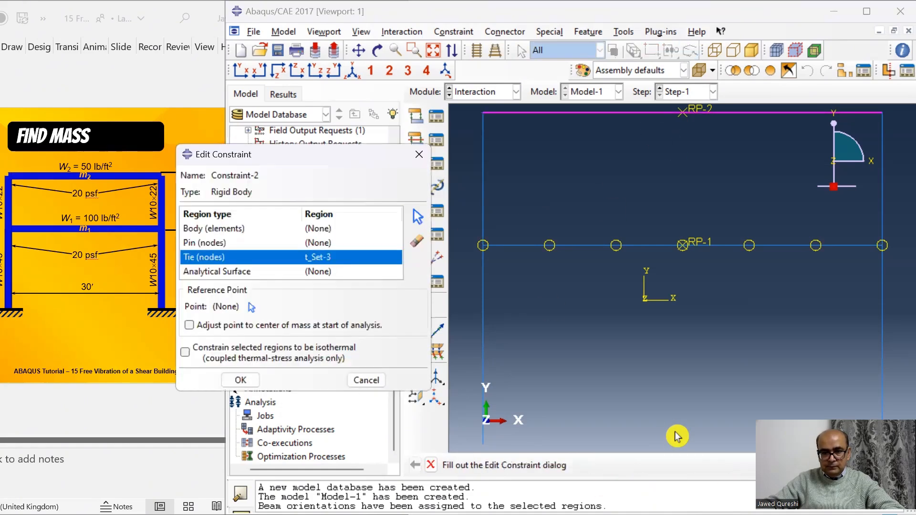
# Use RP-2 as the roof constraint's reference point, adjusted to the center of mass at the start of analysis, and finish the constraint.
pyautogui.click(252, 309)
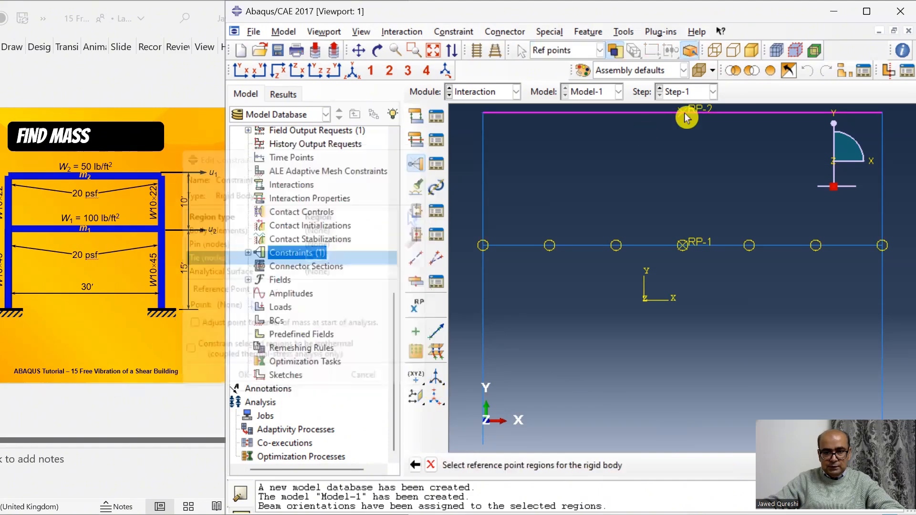
pyautogui.click(704, 111)
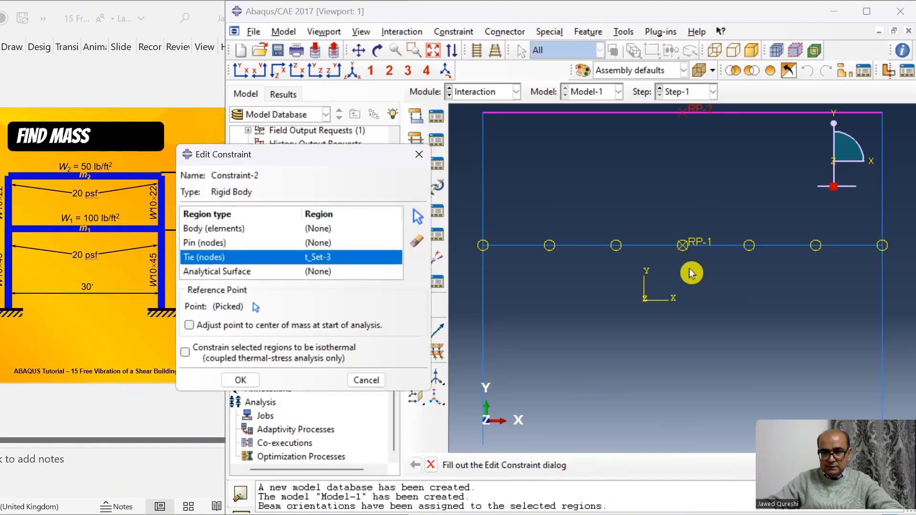
pyautogui.click(206, 326)
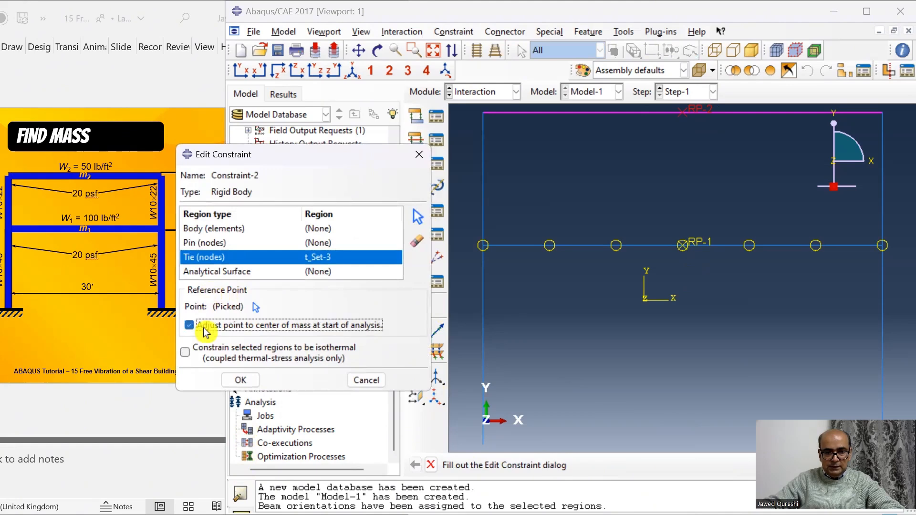
pyautogui.click(241, 382)
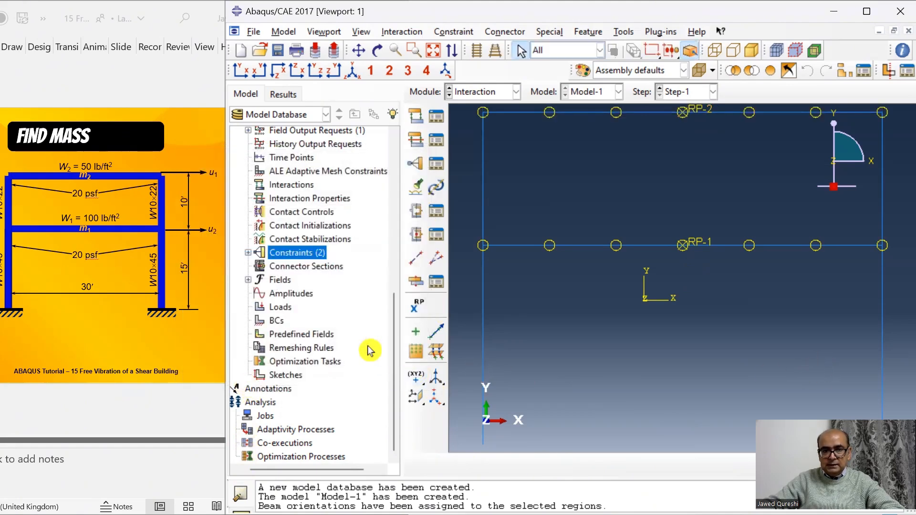
# Check the floor masses m1 and m2 on the Find Mass slide in PowerPoint and return to Abaqus.
pyautogui.scroll(4, 370, 350)
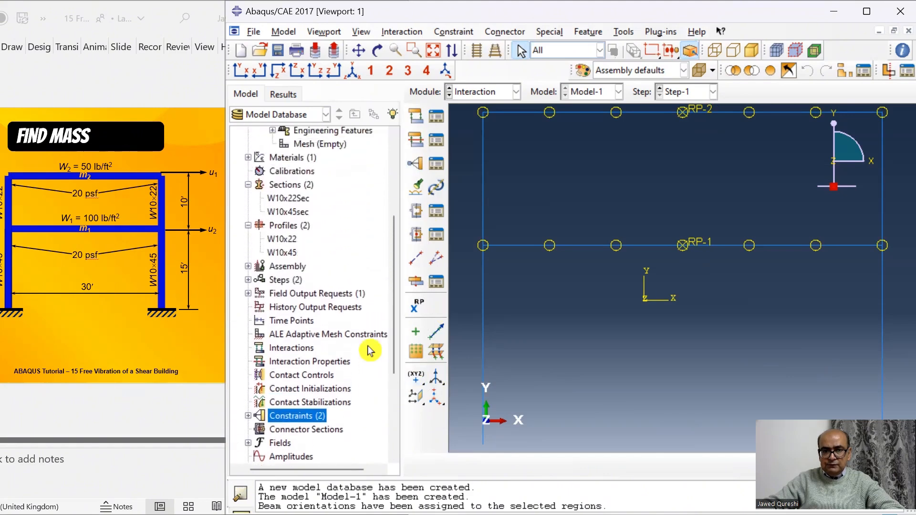
pyautogui.scroll(3, 370, 351)
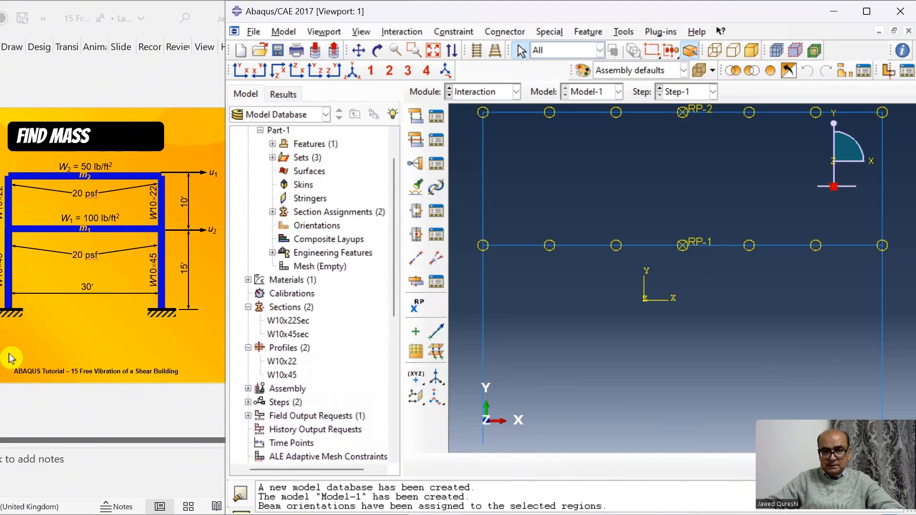
pyautogui.click(120, 343)
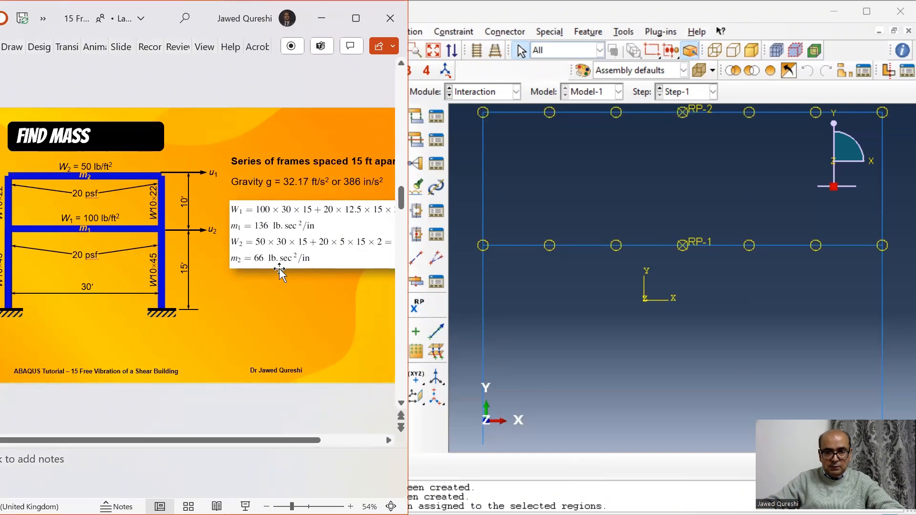
pyautogui.click(505, 299)
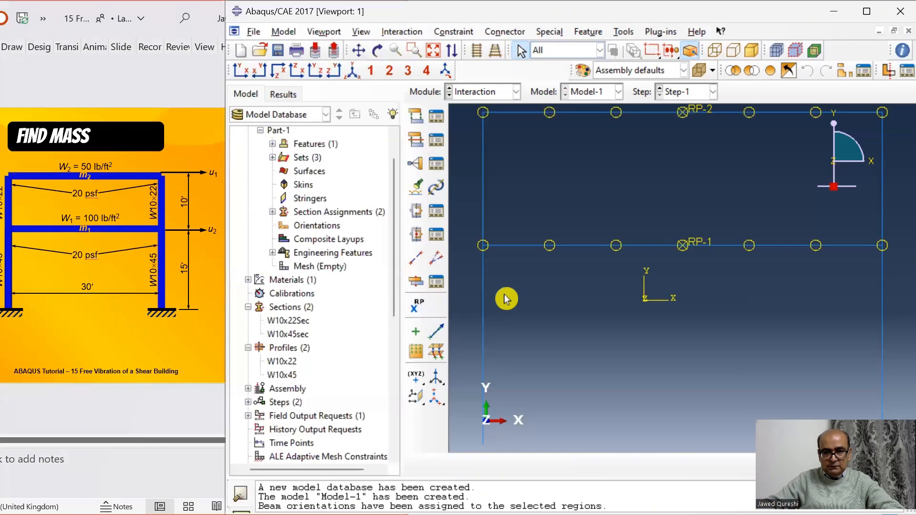
pyautogui.scroll(2, 296, 230)
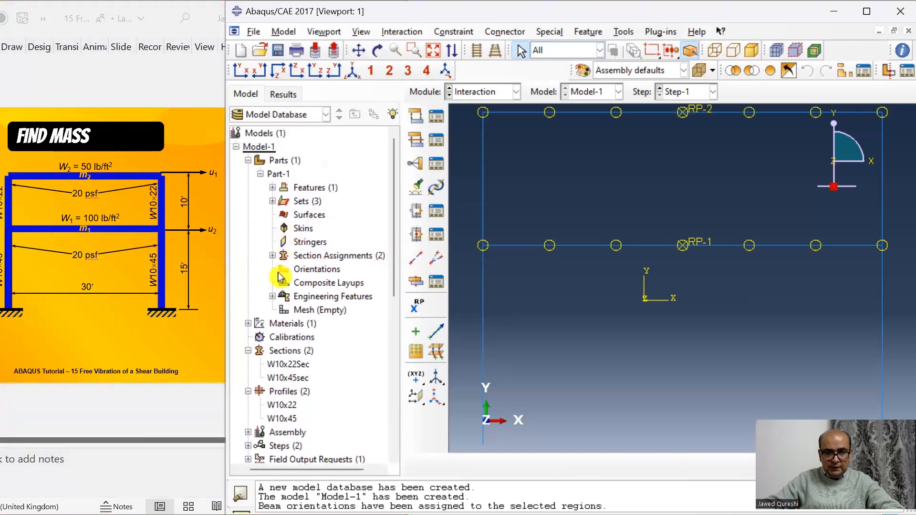
pyautogui.scroll(-4, 281, 269)
pyautogui.scroll(-6, 281, 268)
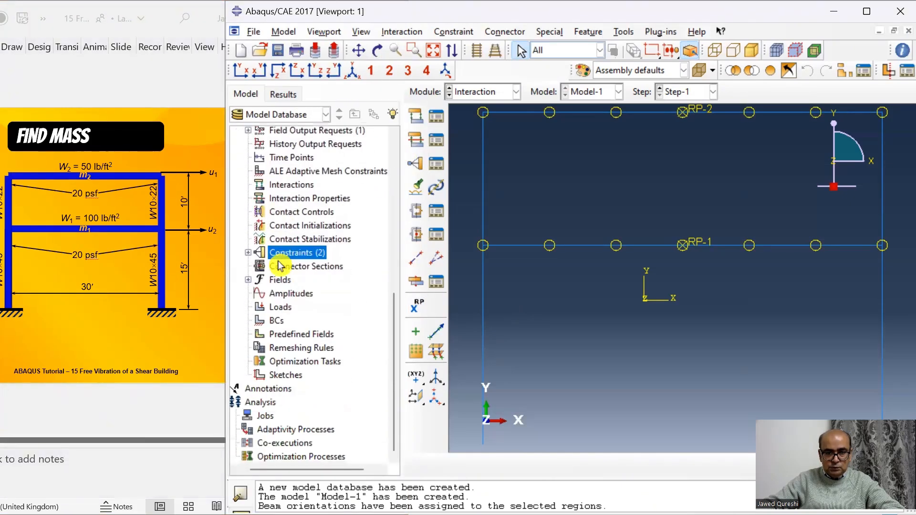
# Create an assembly point mass/inertia named m1 at RP-1 with an isotropic mass of 136.
pyautogui.scroll(6, 272, 296)
pyautogui.click(261, 321)
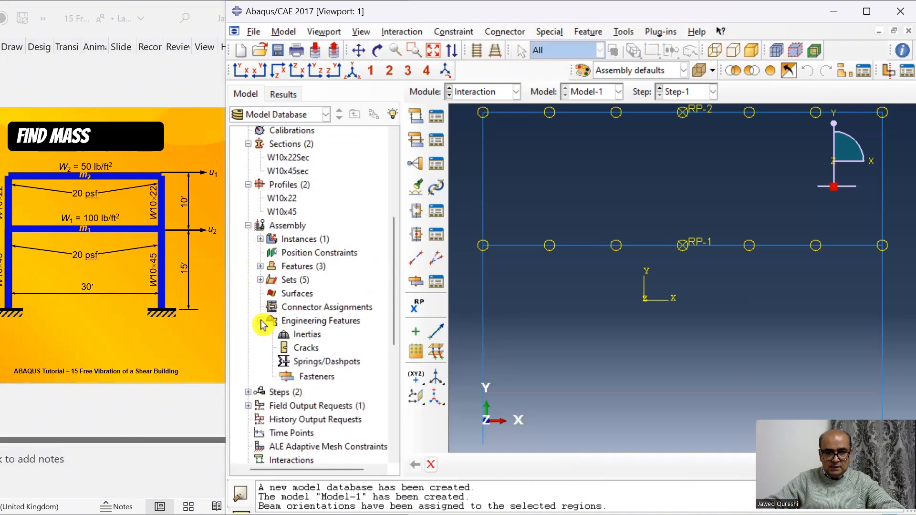
pyautogui.doubleClick(307, 335)
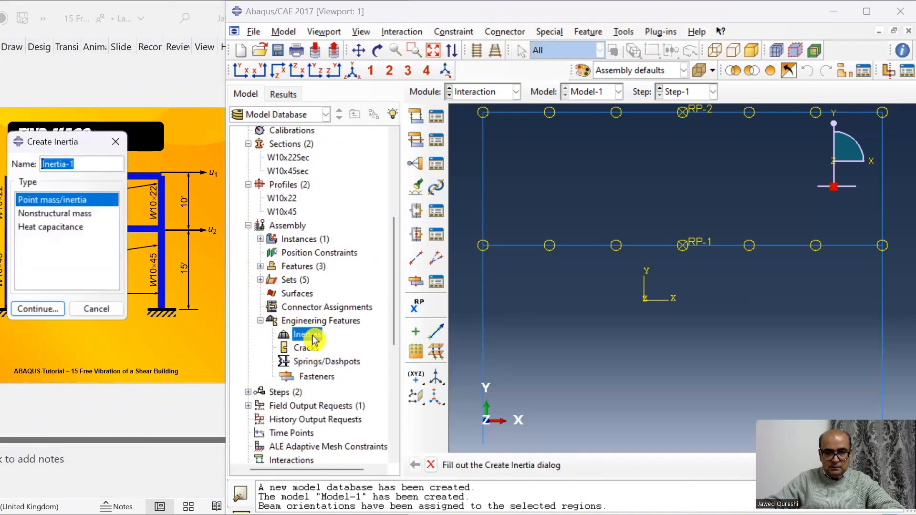
pyautogui.write('m1')
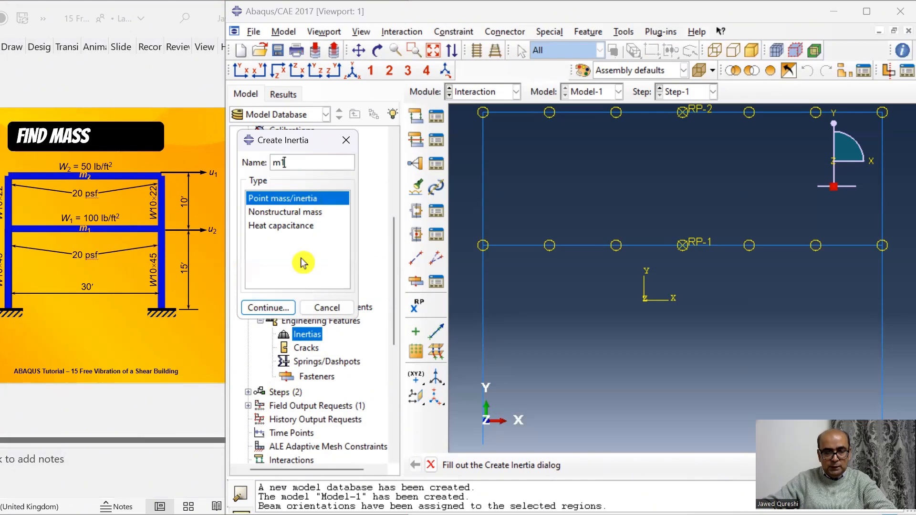
pyautogui.click(281, 308)
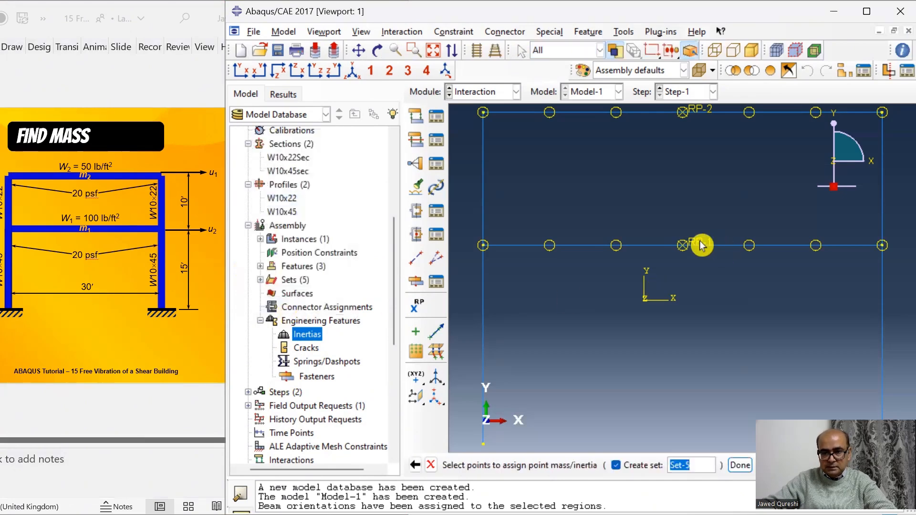
pyautogui.click(740, 465)
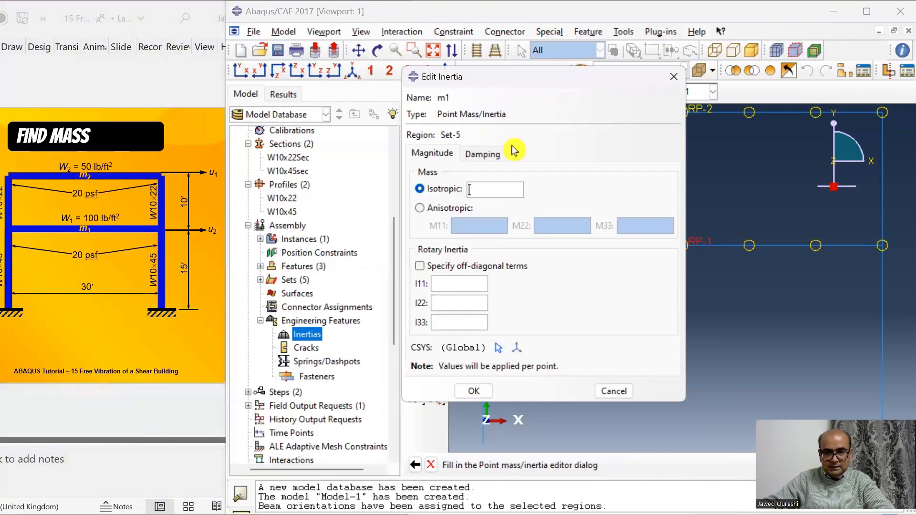
pyautogui.write('136')
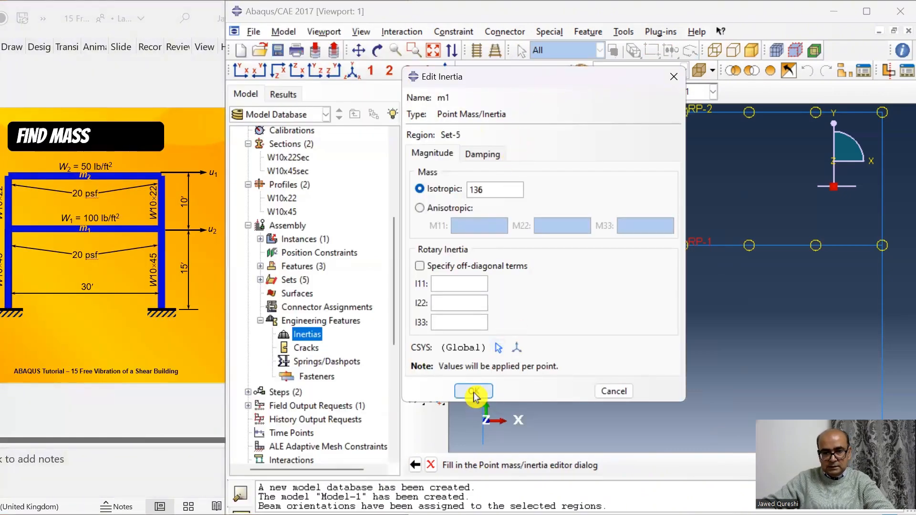
pyautogui.click(474, 391)
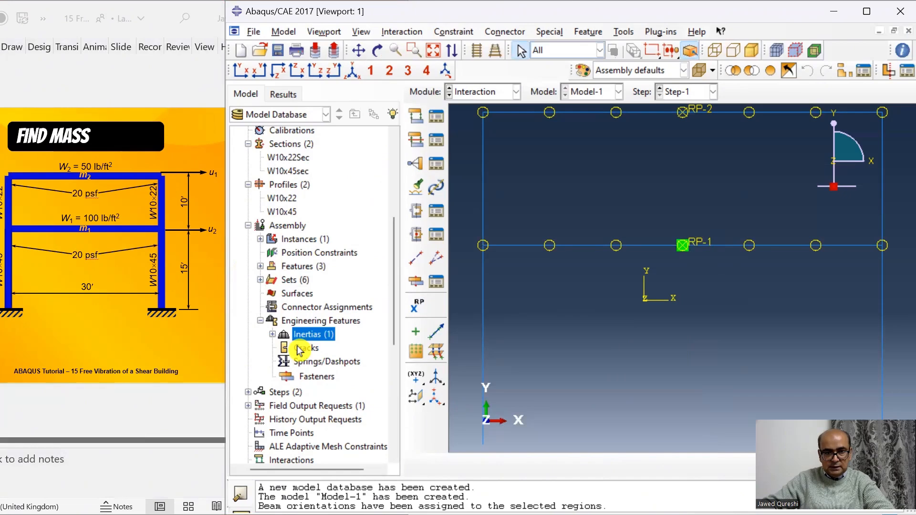
# Create a second point mass/inertia named m2 at RP-2 with an isotropic mass of 66.
pyautogui.click(180, 356)
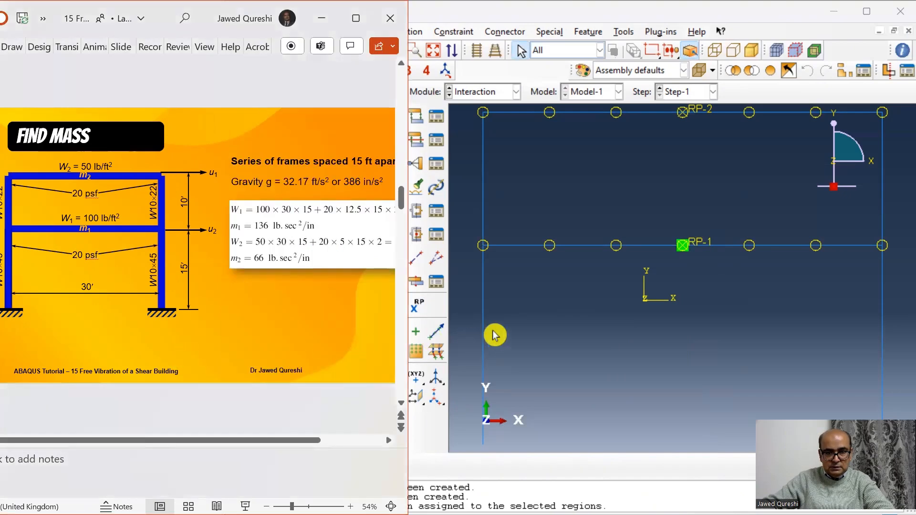
pyautogui.click(516, 329)
pyautogui.doubleClick(321, 334)
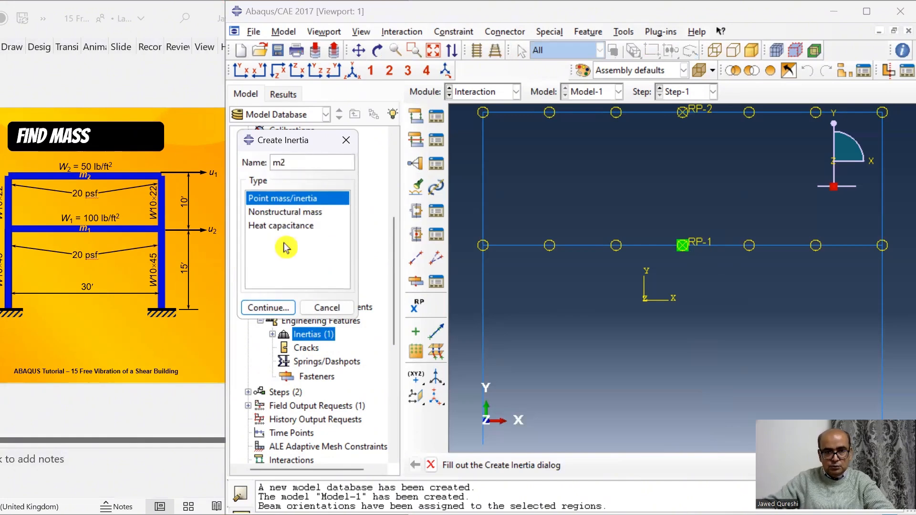
pyautogui.click(270, 308)
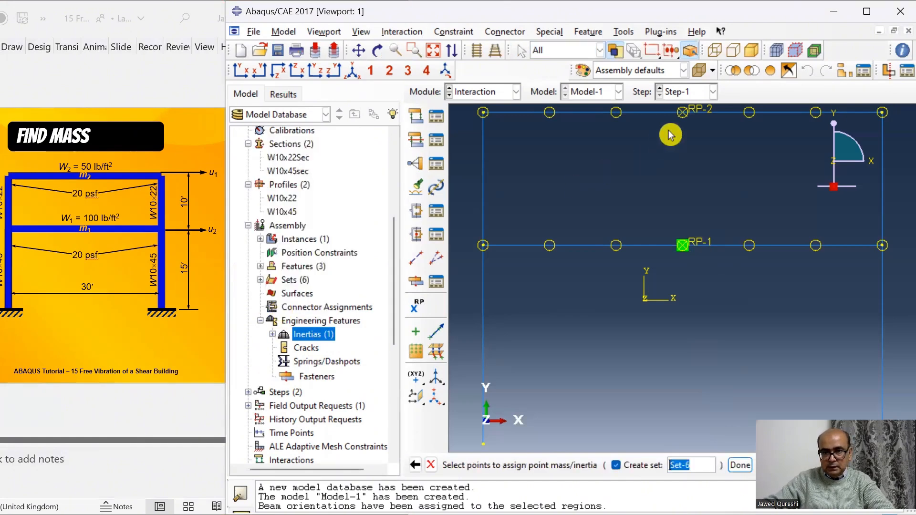
pyautogui.click(699, 113)
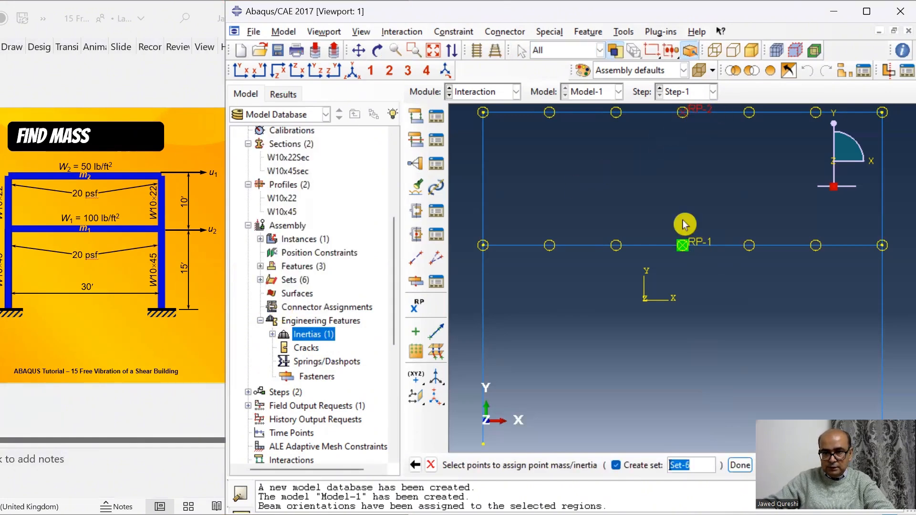
pyautogui.click(739, 466)
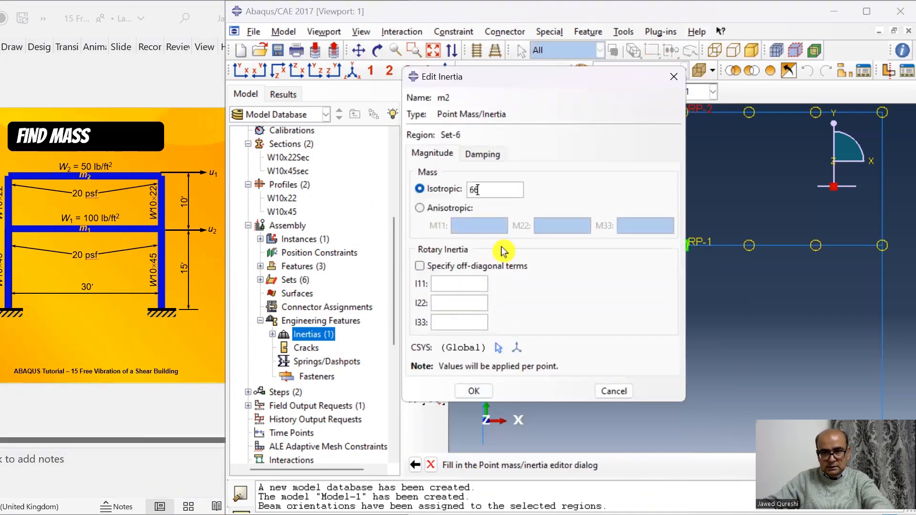
pyautogui.click(474, 391)
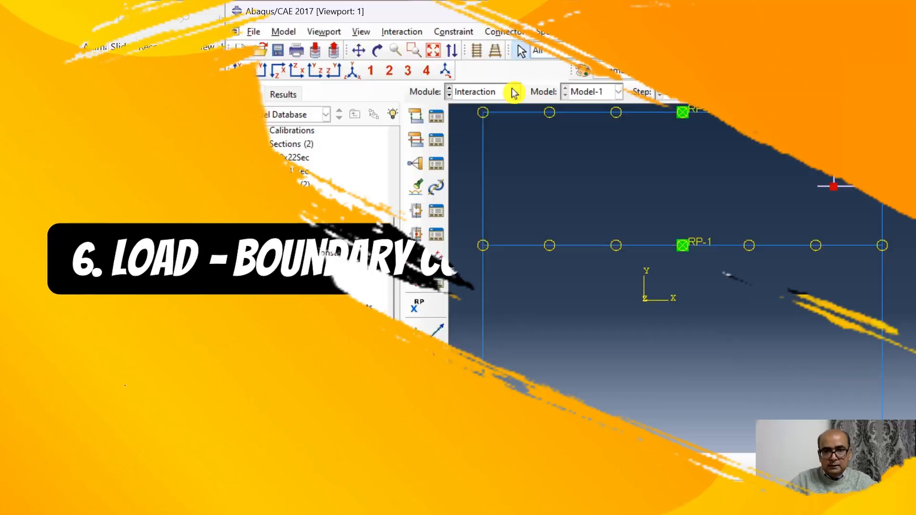
# In the Load module, start a Displacement/Rotation boundary condition named Fix in the Initial step.
pyautogui.click(515, 93)
pyautogui.click(534, 176)
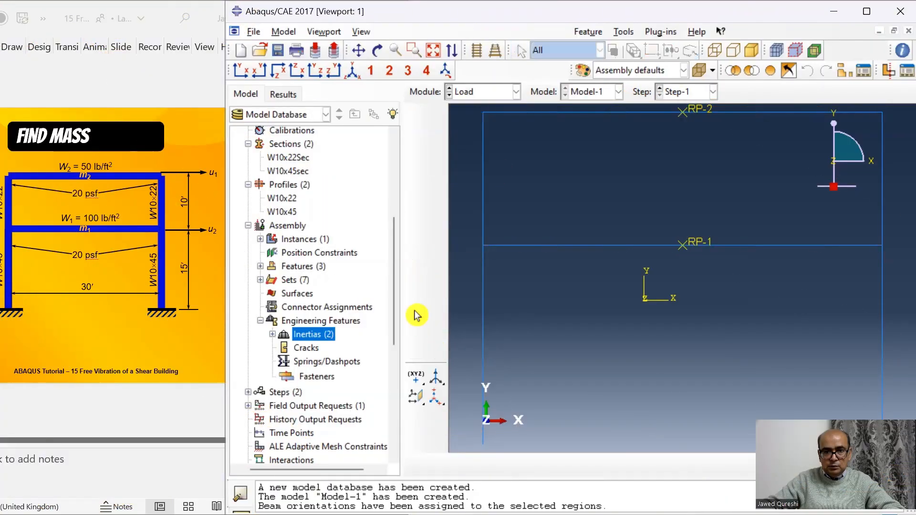
pyautogui.scroll(-7, 343, 373)
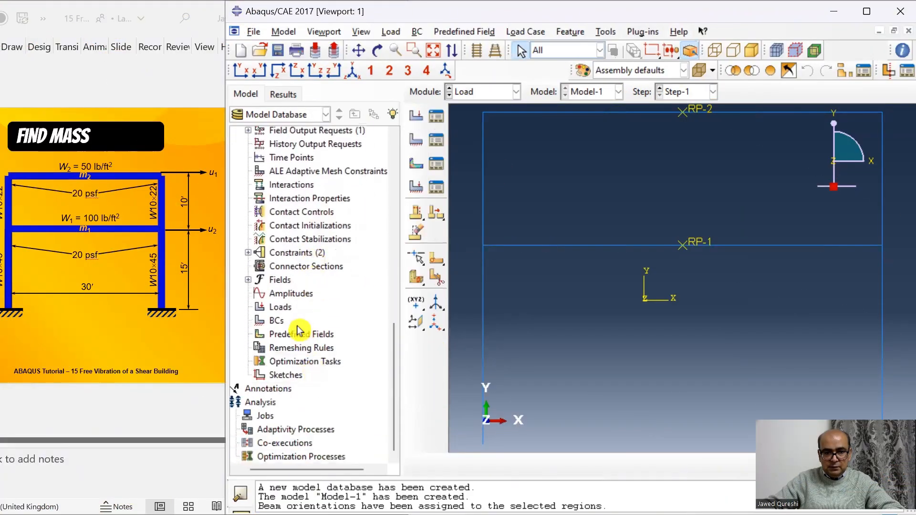
pyautogui.doubleClick(281, 320)
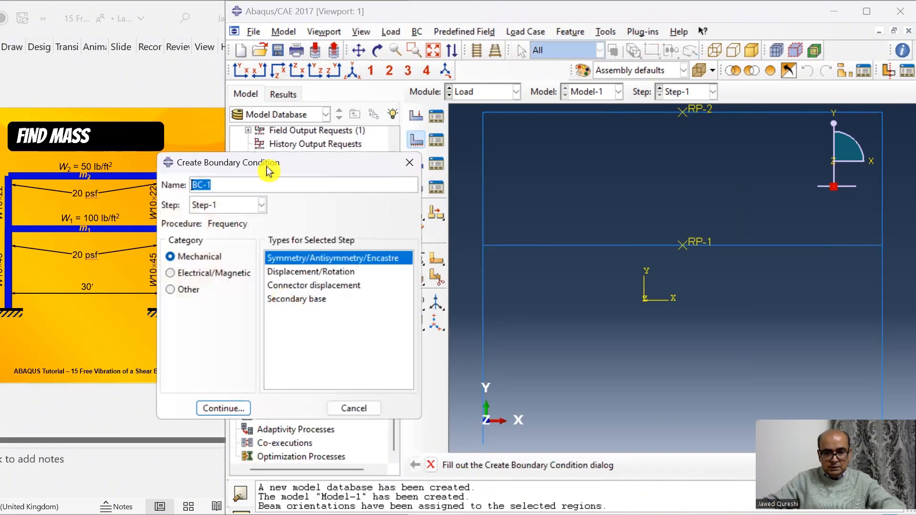
pyautogui.click(250, 207)
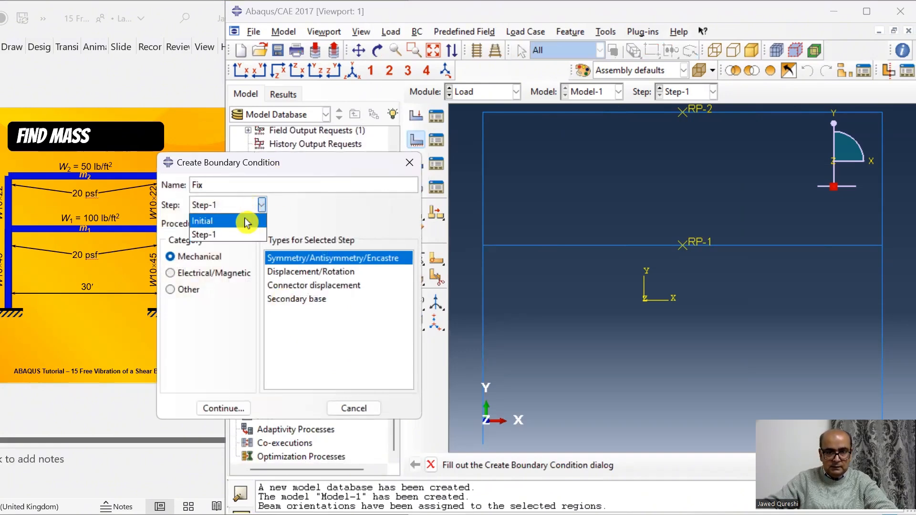
pyautogui.click(245, 218)
pyautogui.click(314, 274)
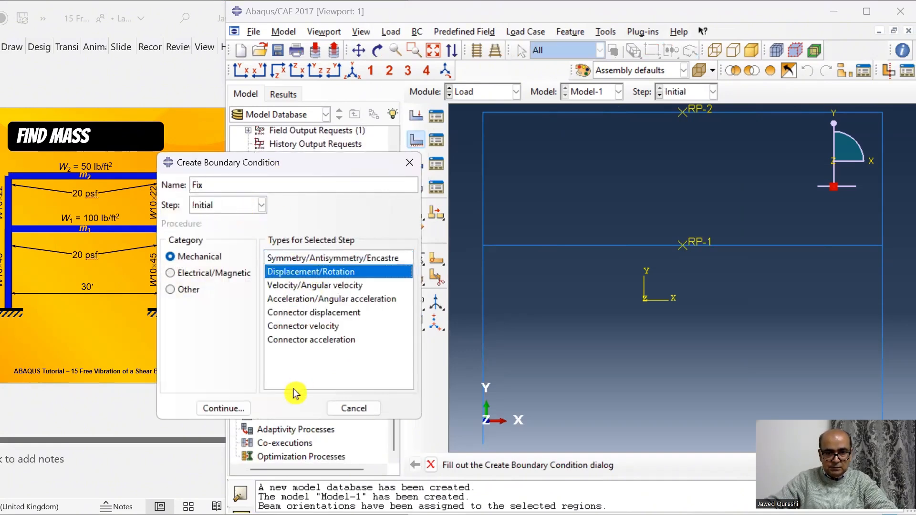
pyautogui.click(232, 409)
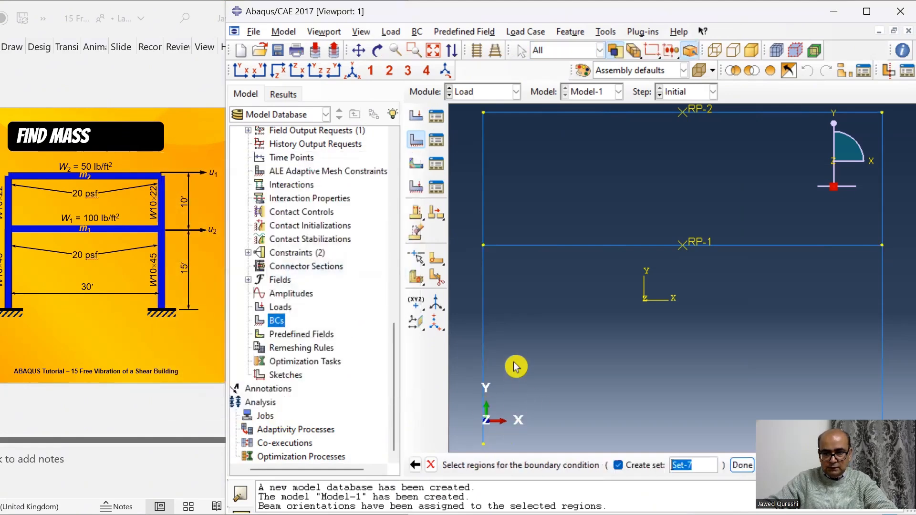
# Apply the Fix boundary condition to both column base points, restraining U1, U2 and UR3.
pyautogui.scroll(3, 520, 312)
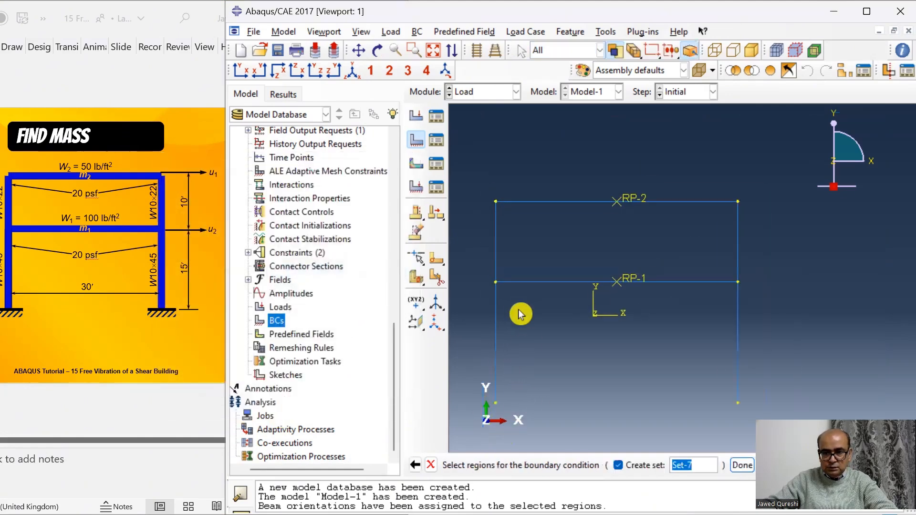
pyautogui.click(498, 398)
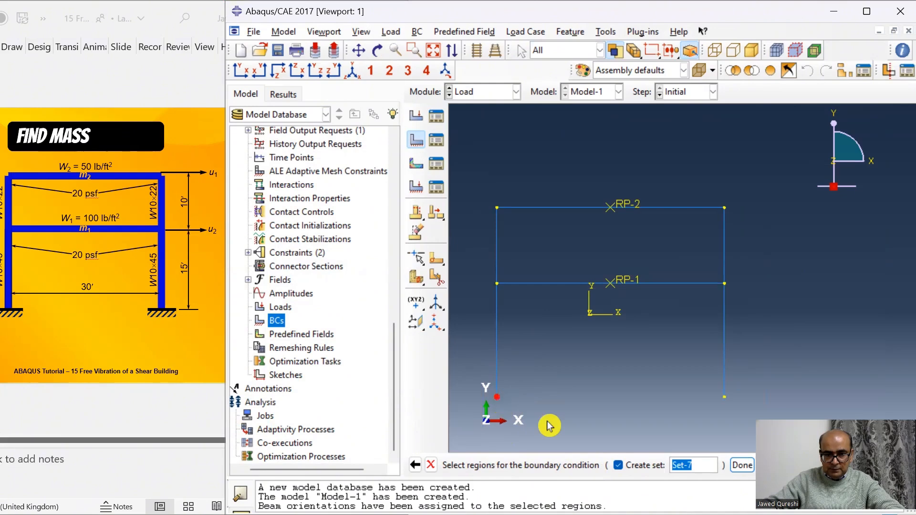
pyautogui.keyDown('shift'); pyautogui.click(724, 398); pyautogui.keyUp('shift')
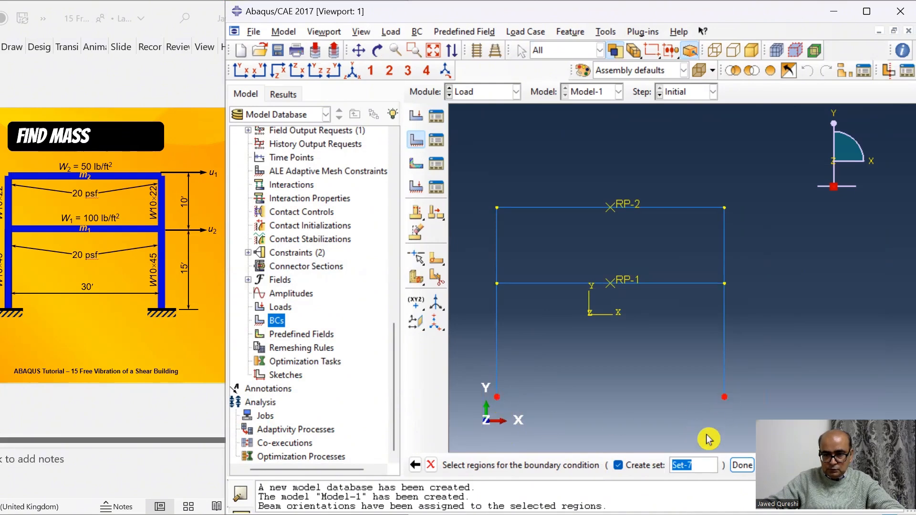
pyautogui.click(742, 467)
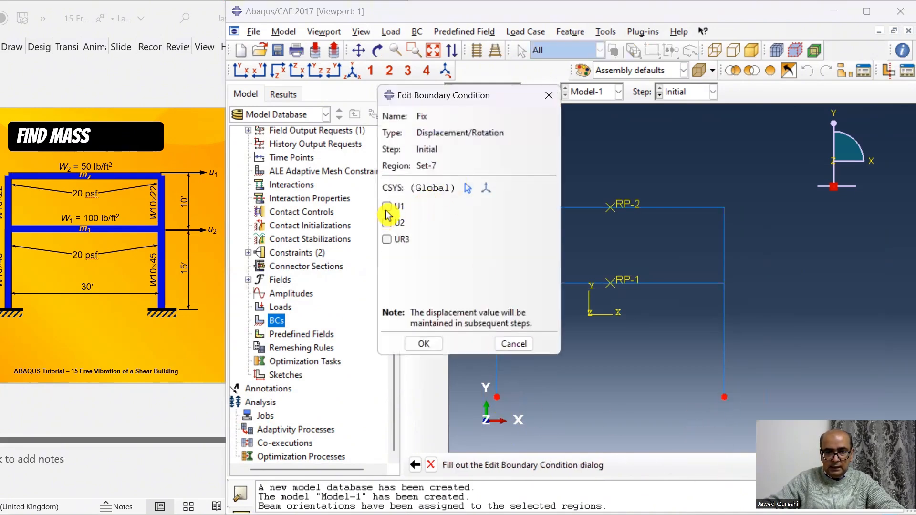
pyautogui.click(390, 225)
pyautogui.click(394, 240)
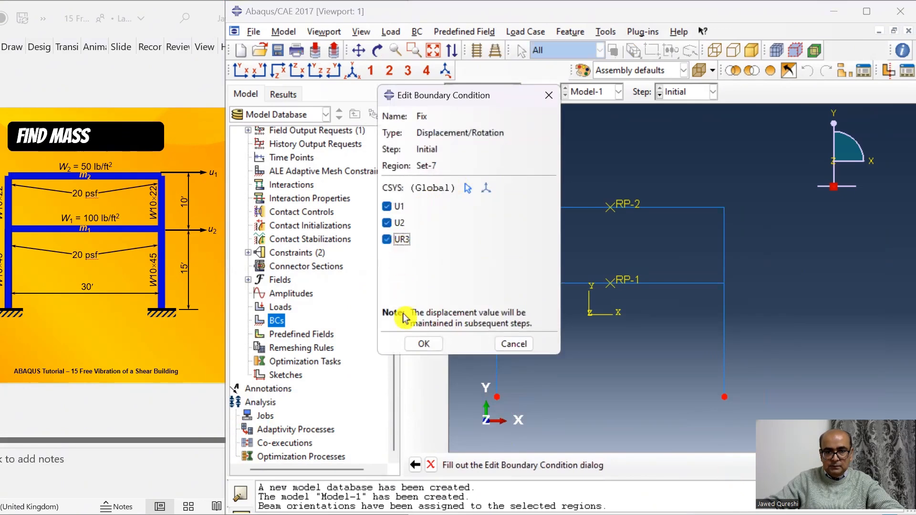
pyautogui.click(418, 344)
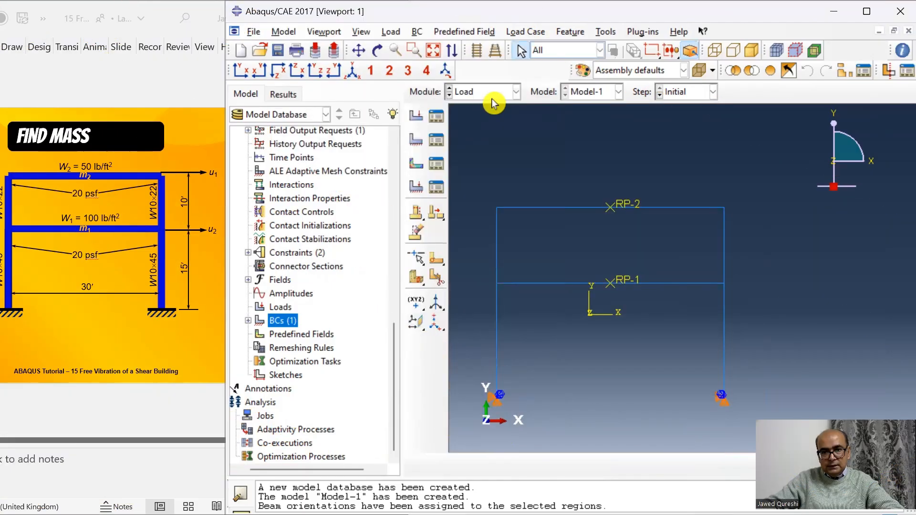
# In the Mesh module, assign quadratic beam elements from the Standard library to all members of Part-1.
pyautogui.click(491, 95)
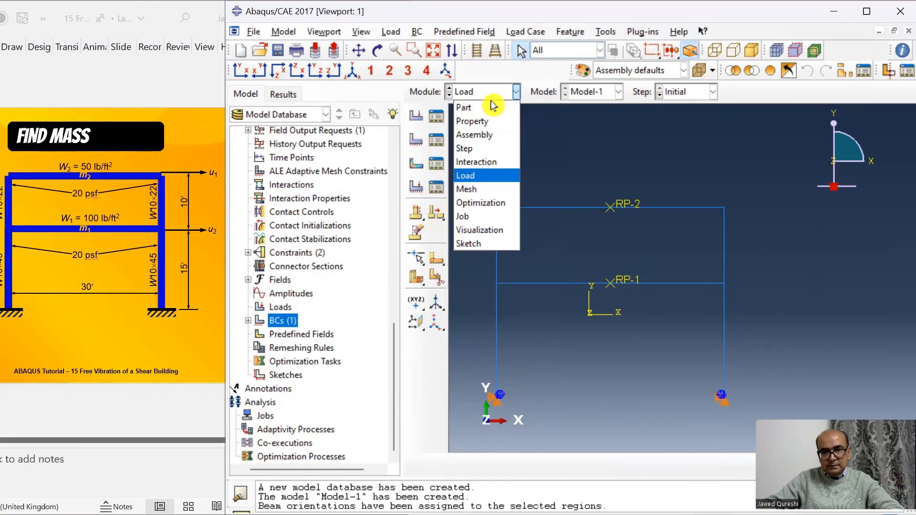
pyautogui.click(491, 189)
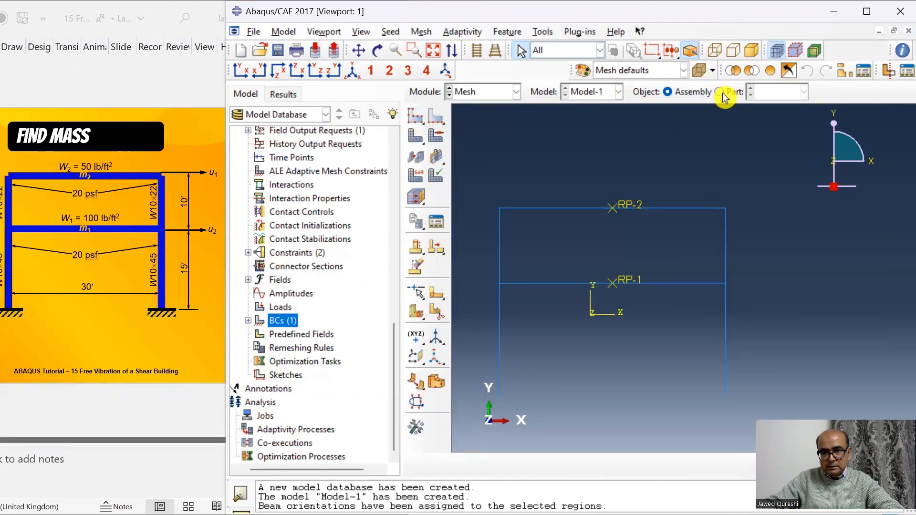
pyautogui.click(719, 92)
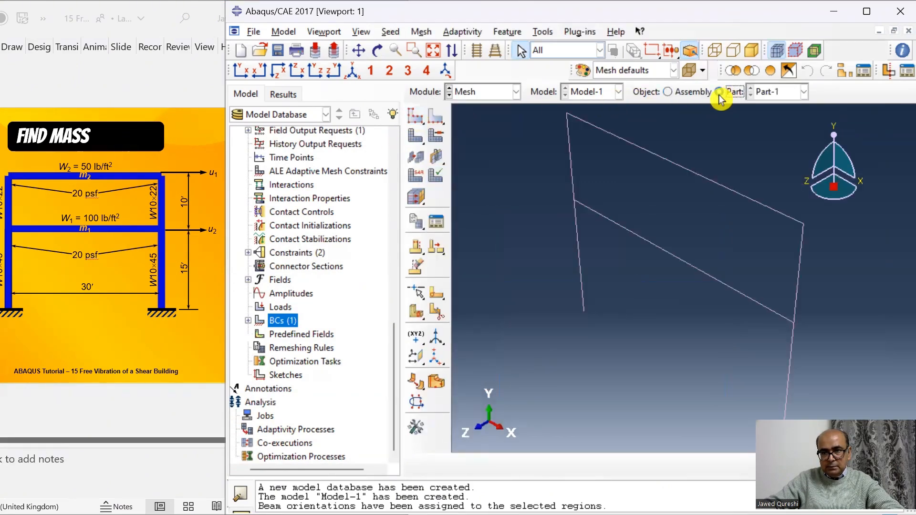
pyautogui.click(421, 180)
pyautogui.moveTo(850, 356); pyautogui.dragTo(524, 143)
pyautogui.middleClick(524, 143)
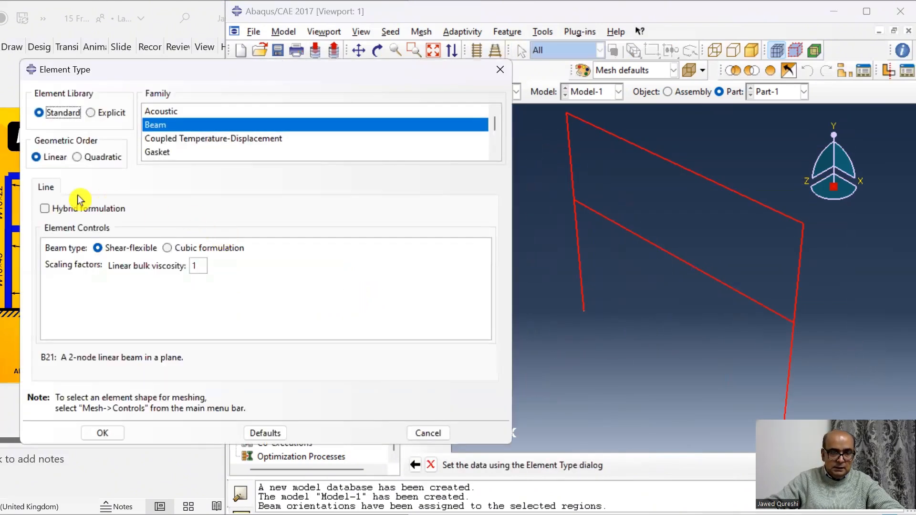
pyautogui.click(77, 157)
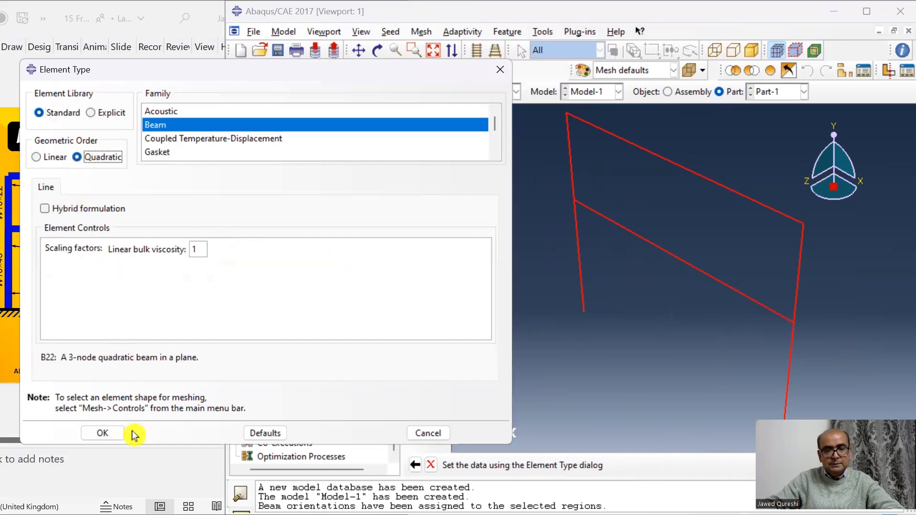
pyautogui.click(103, 433)
# Seed Part-1 with an approximate global size of 9 and mesh it.
pyautogui.click(417, 117)
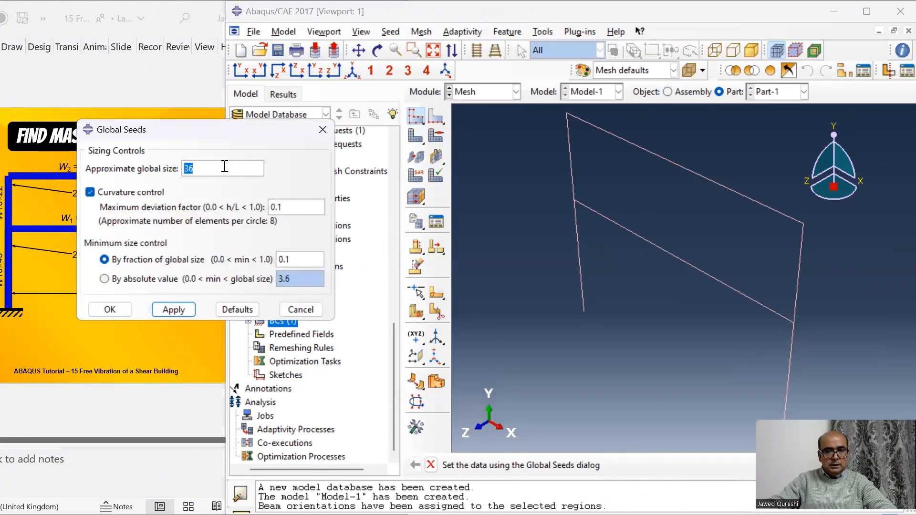
pyautogui.write('9')
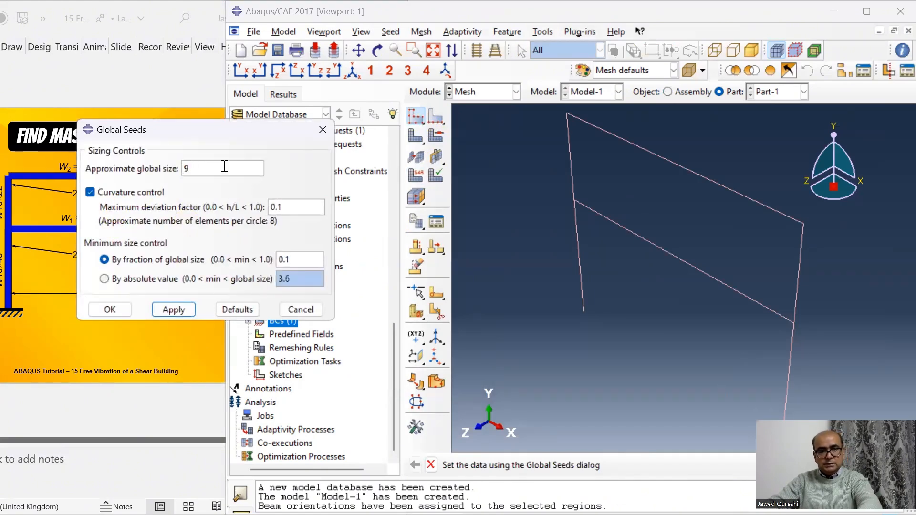
pyautogui.click(109, 310)
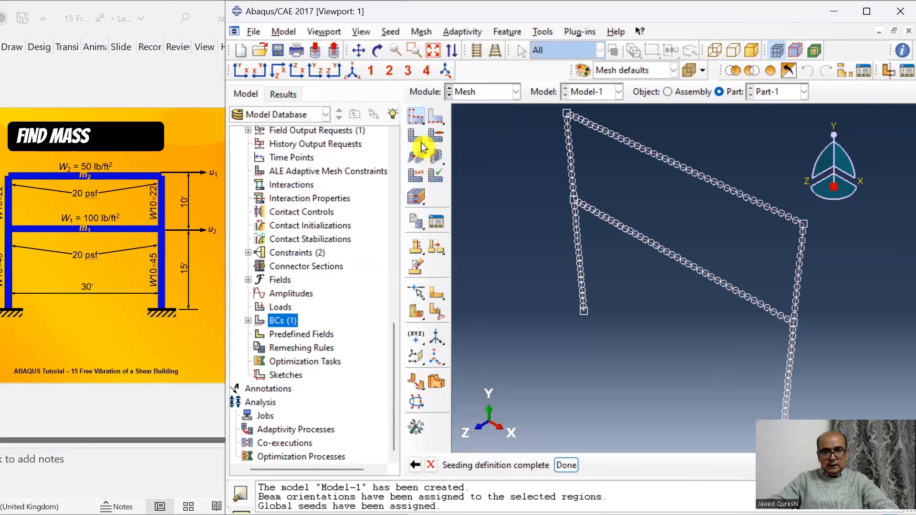
pyautogui.click(419, 143)
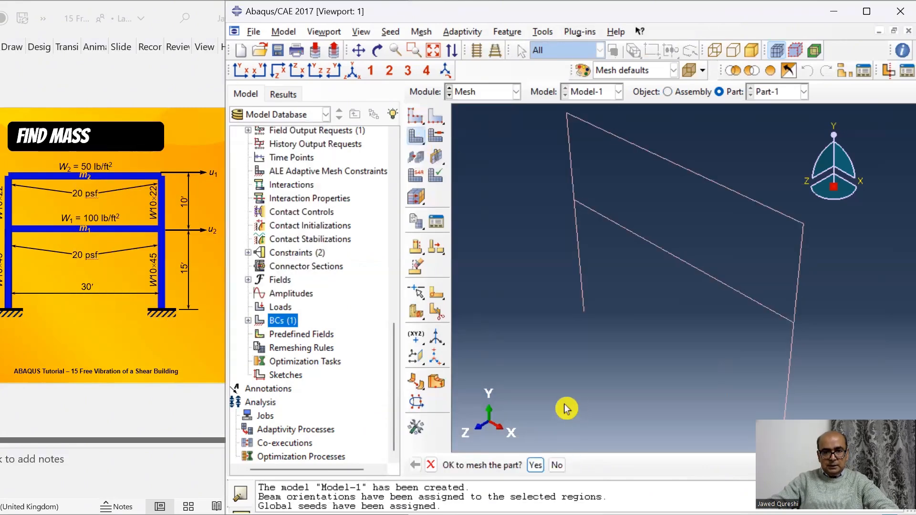
pyautogui.click(537, 465)
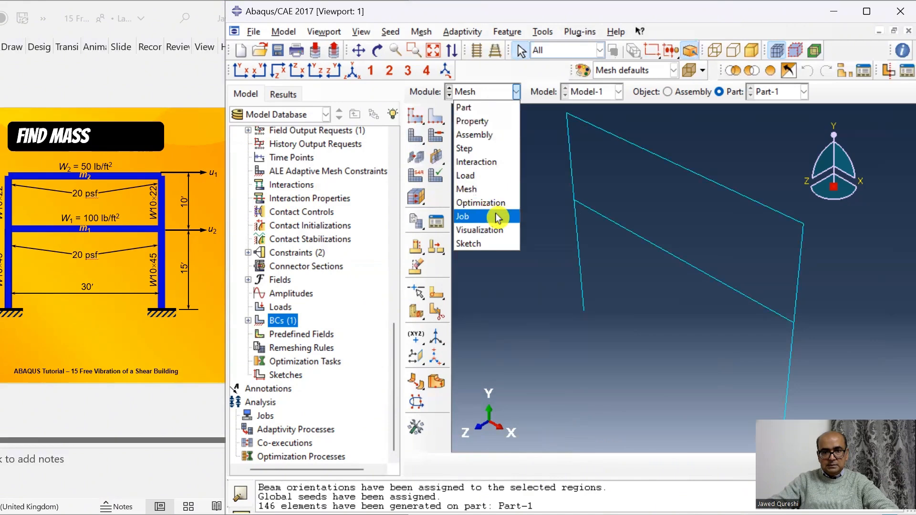
# In the Job module, create a full analysis job named MDOF for Model-1.
pyautogui.click(496, 218)
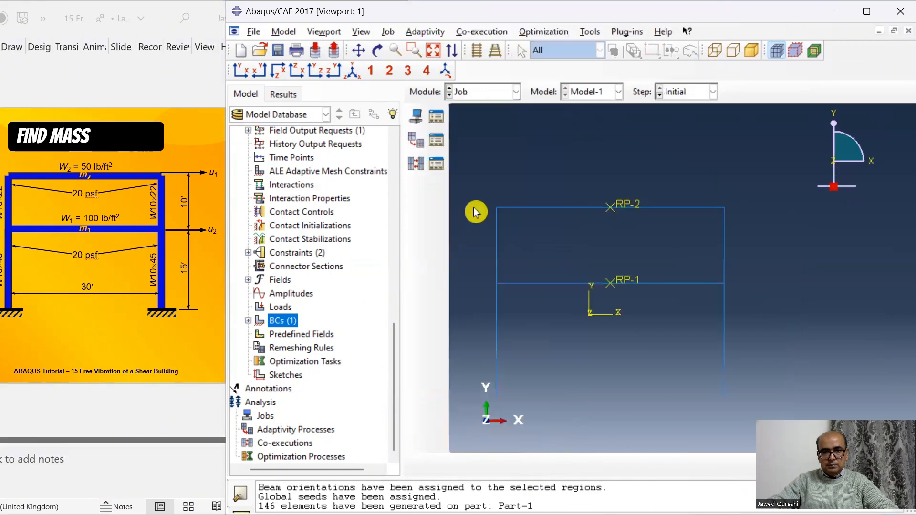
pyautogui.click(423, 122)
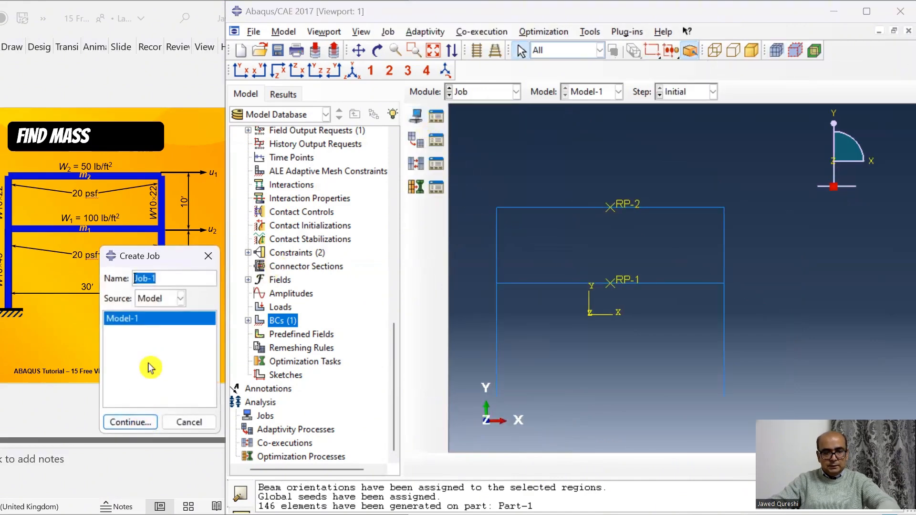
pyautogui.write('MD')
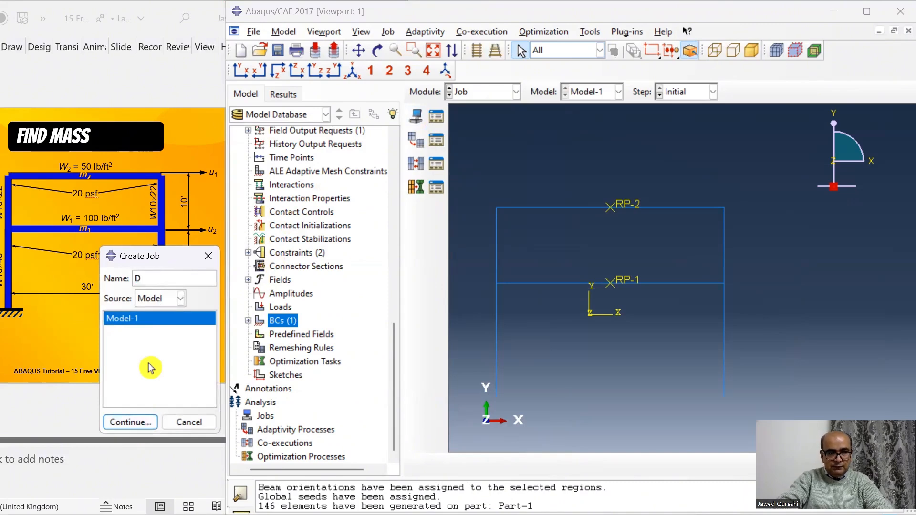
pyautogui.write('OF')
pyautogui.click(129, 422)
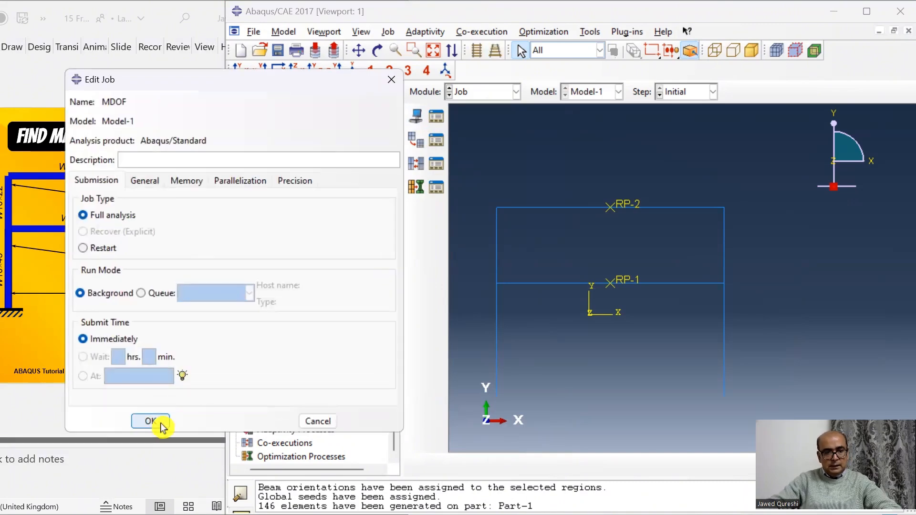
pyautogui.click(161, 423)
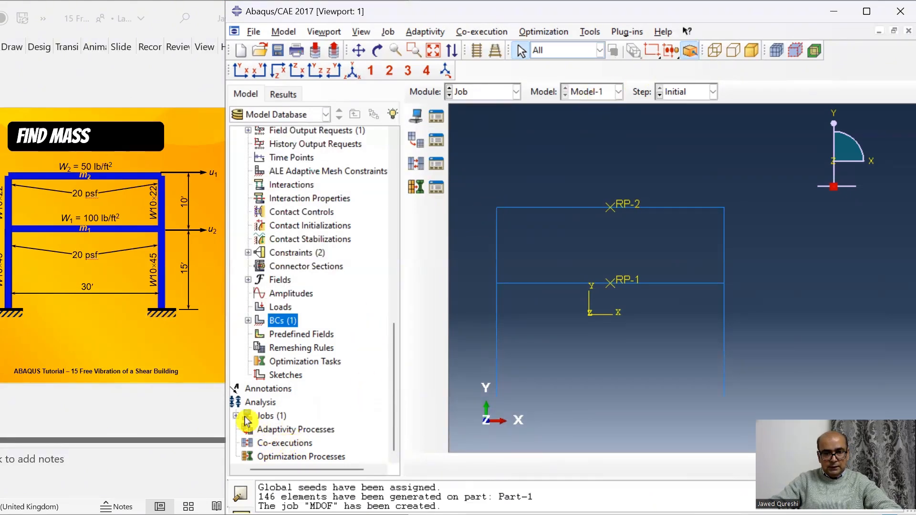
# Save the model database and open the monitor of the completed MDOF job.
pyautogui.hotkey('ctrl', 's')
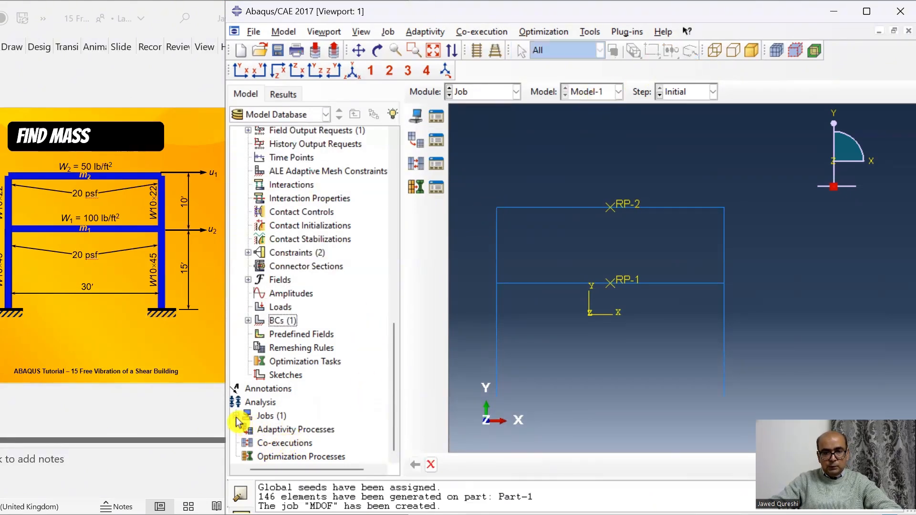
pyautogui.click(236, 416)
pyautogui.click(236, 416)
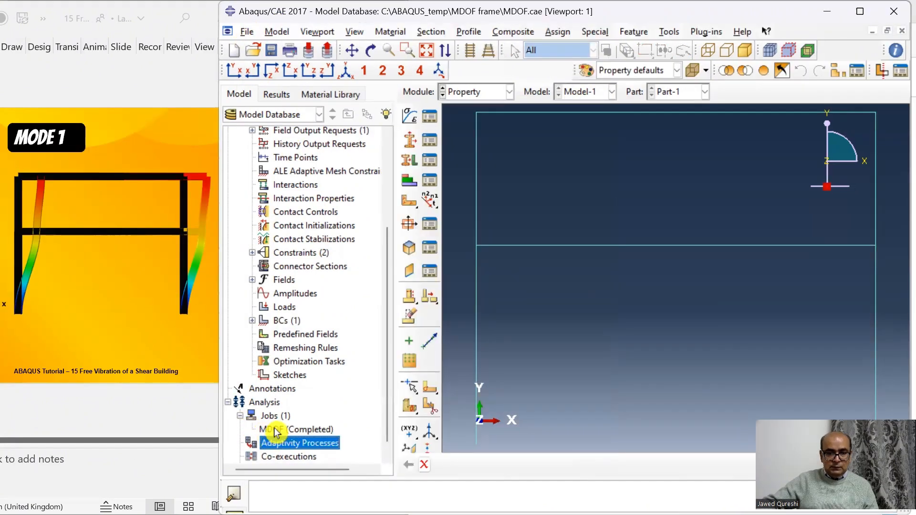
pyautogui.click(274, 429)
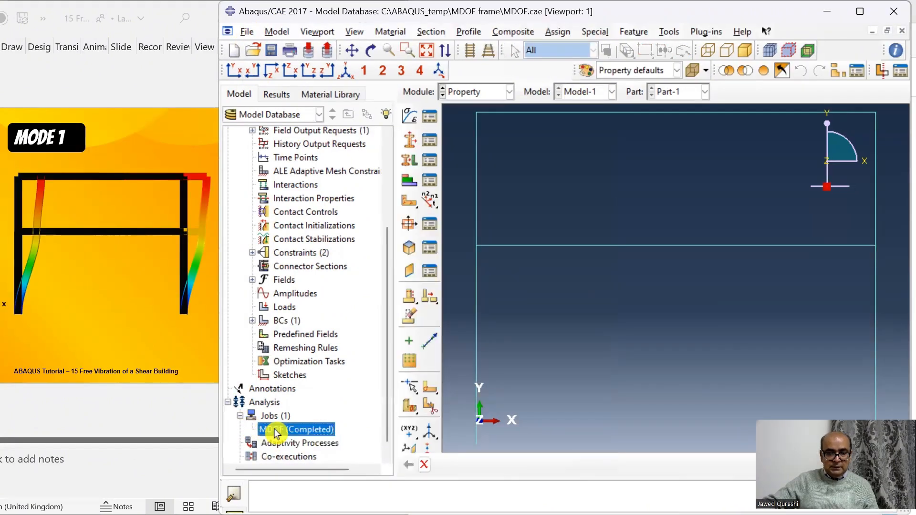
pyautogui.rightClick(343, 441)
pyautogui.click(351, 407)
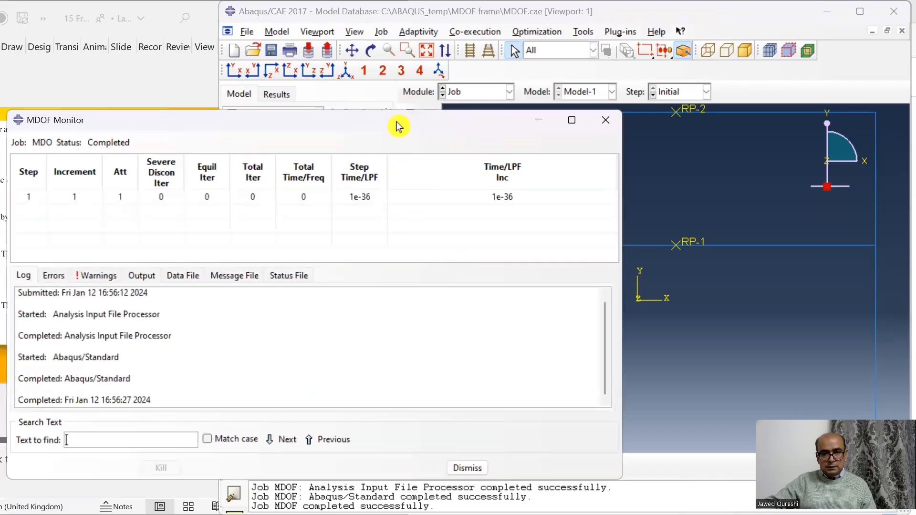
pyautogui.moveTo(399, 122); pyautogui.dragTo(407, 126)
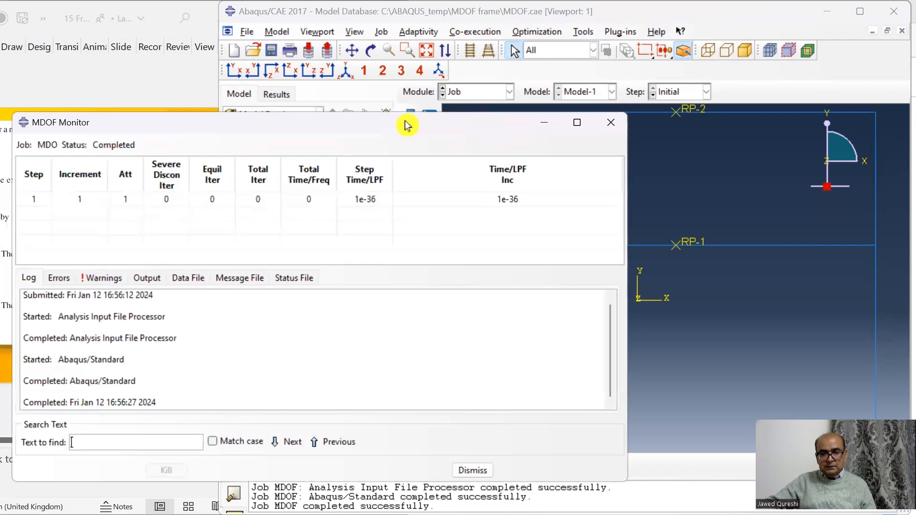
# Check the total mass of the model in the MDOF job's data file against the floor masses in the slides.
pyautogui.click(411, 209)
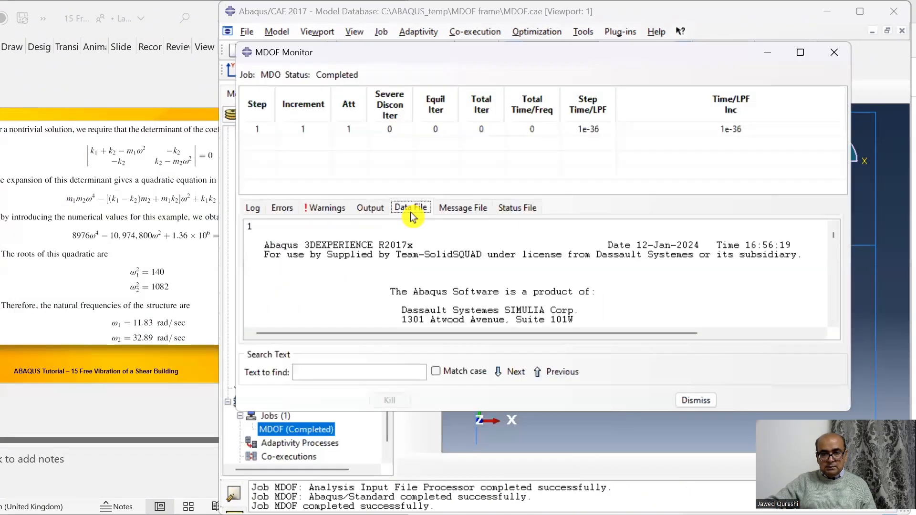
pyautogui.scroll(-7, 423, 257)
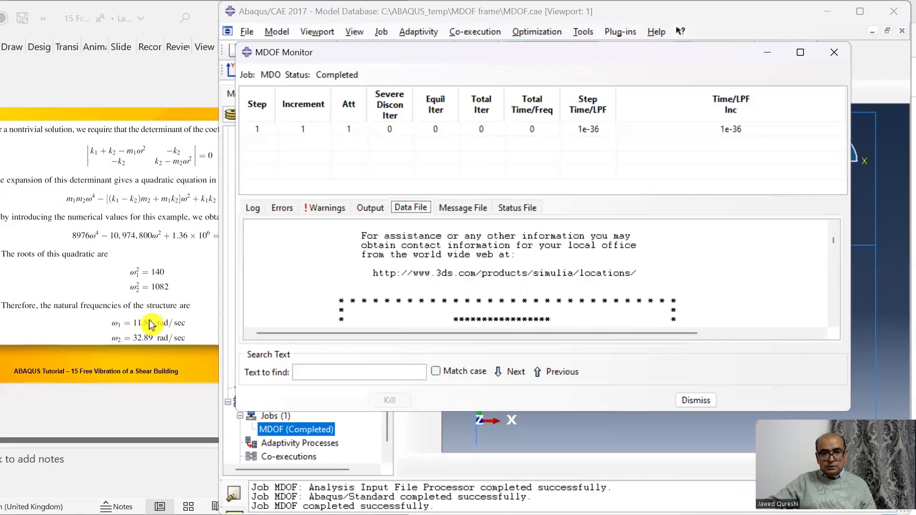
pyautogui.scroll(1, 157, 355)
pyautogui.scroll(-1, 160, 359)
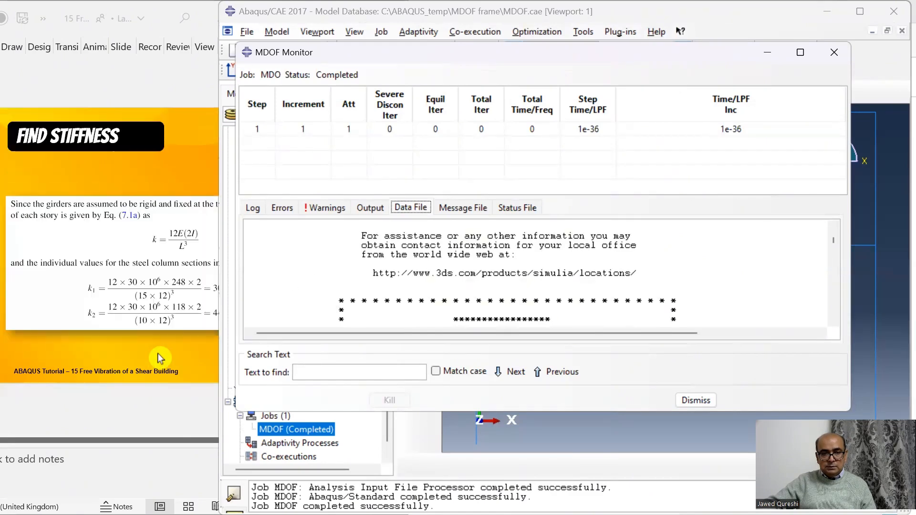
pyautogui.scroll(-1, 160, 359)
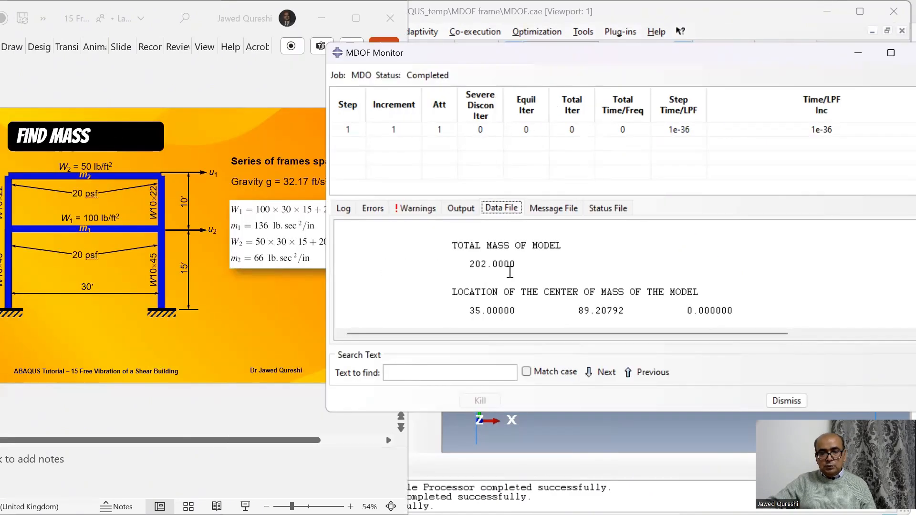
pyautogui.scroll(-10, 505, 280)
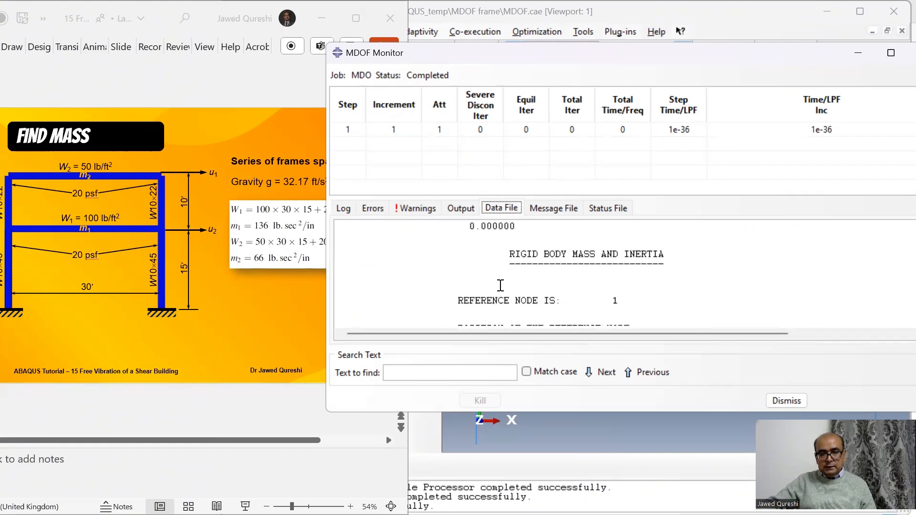
# Compare the modal frequencies in the job's data file with the hand-calculated natural frequencies in the PowerPoint slides.
pyautogui.scroll(-15, 500, 285)
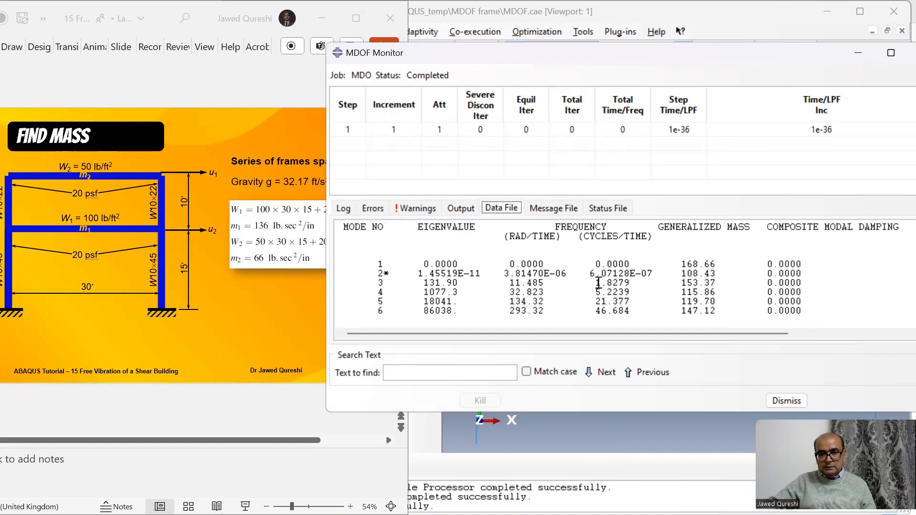
pyautogui.scroll(-1, 603, 280)
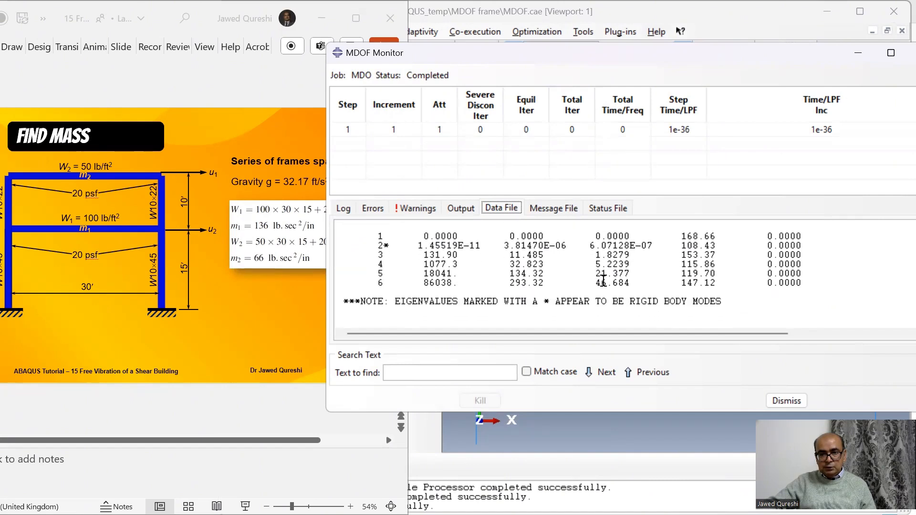
pyautogui.scroll(1, 603, 281)
pyautogui.moveTo(595, 284); pyautogui.dragTo(631, 283)
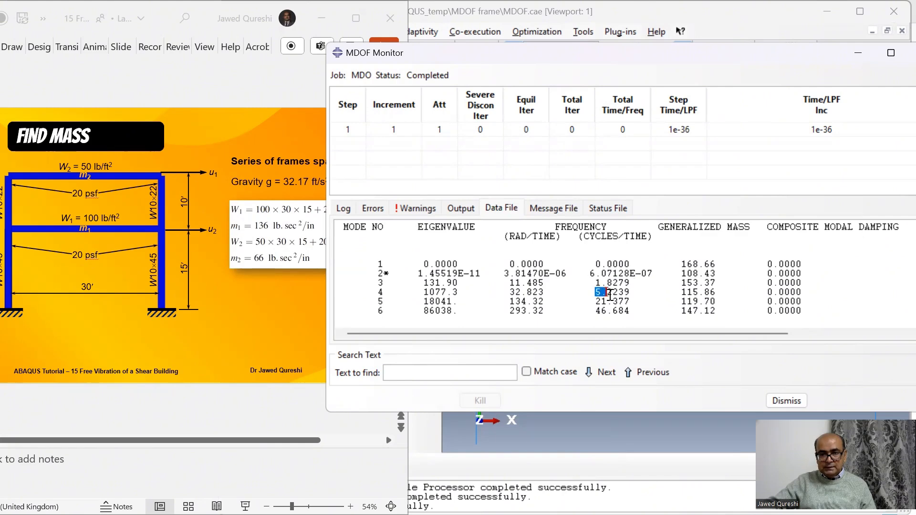
pyautogui.click(243, 309)
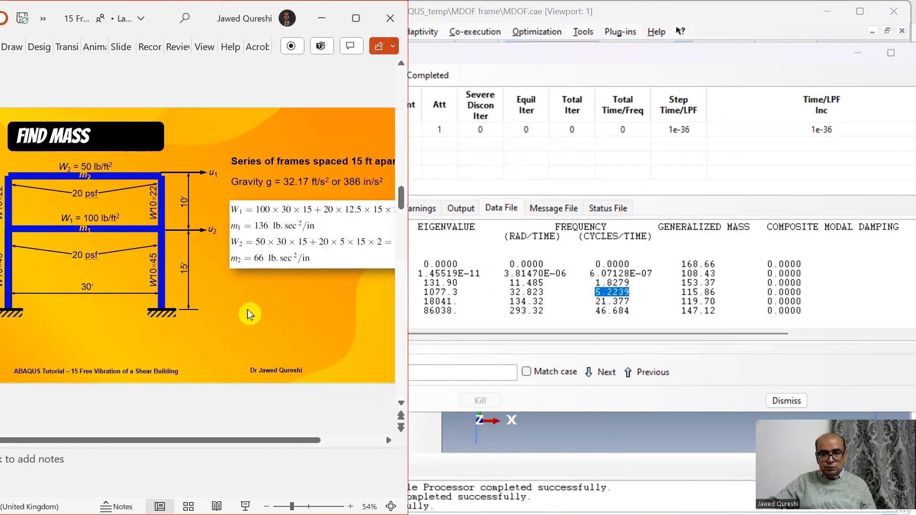
pyautogui.scroll(-2, 246, 311)
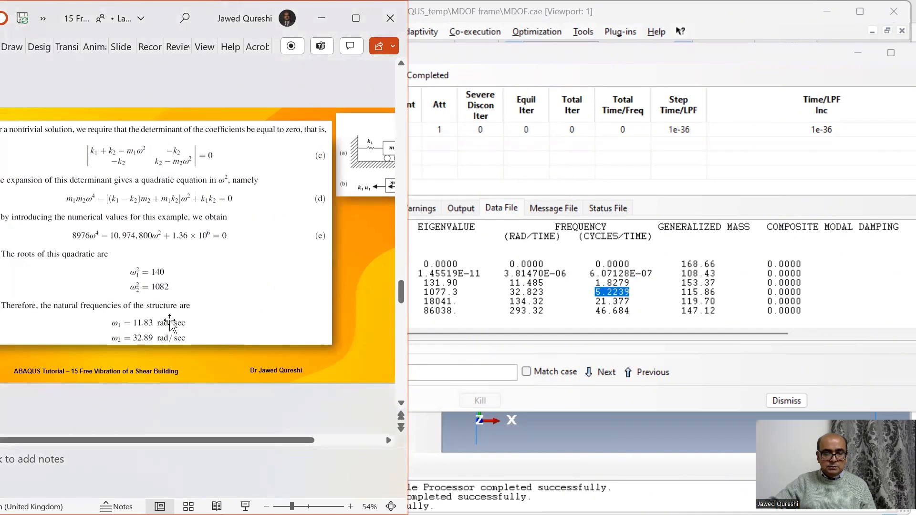
pyautogui.scroll(-1, 172, 325)
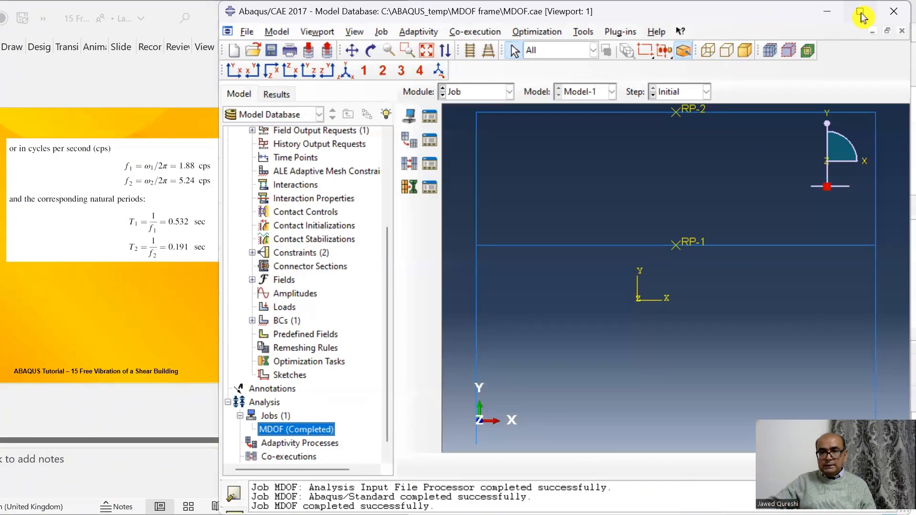
# Maximize the Abaqus window and open the results of the MDOF job.
pyautogui.click(862, 17)
pyautogui.rightClick(94, 431)
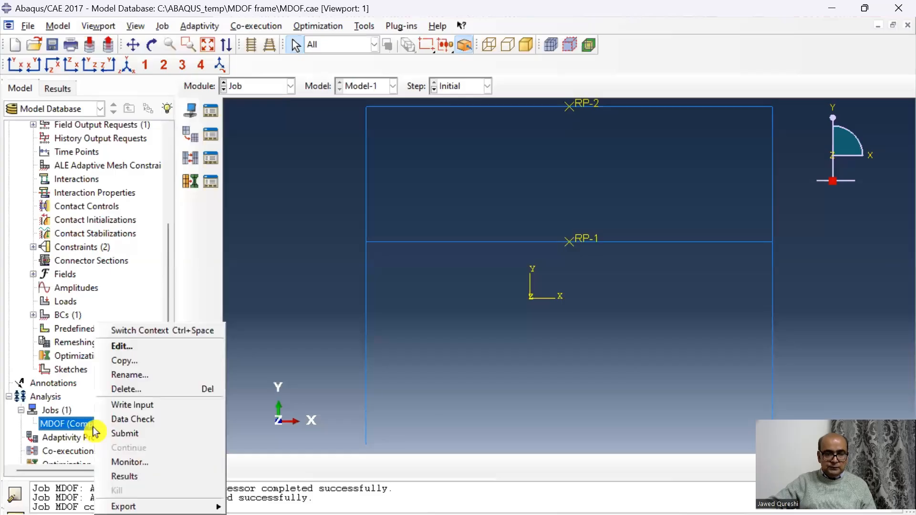
pyautogui.click(164, 476)
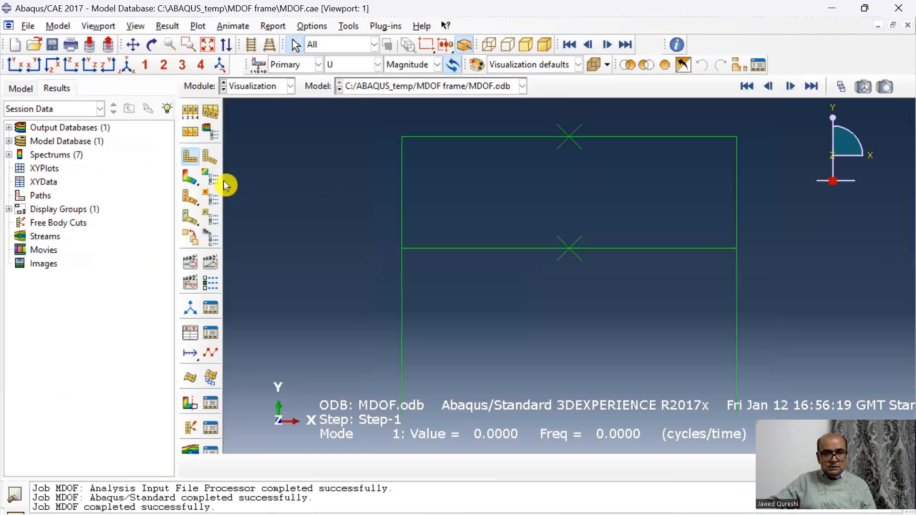
# Hide the compass, triad and title block in the viewport annotations.
pyautogui.click(99, 26)
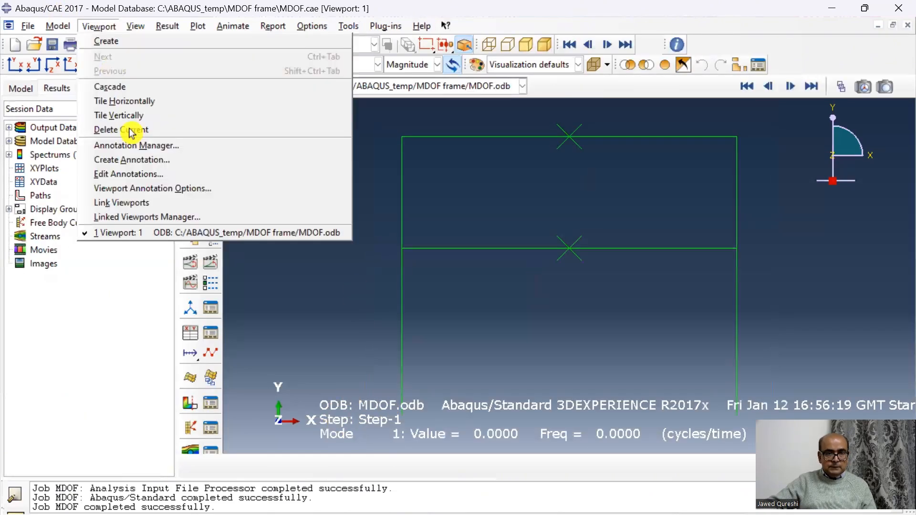
pyautogui.click(161, 189)
pyautogui.click(24, 157)
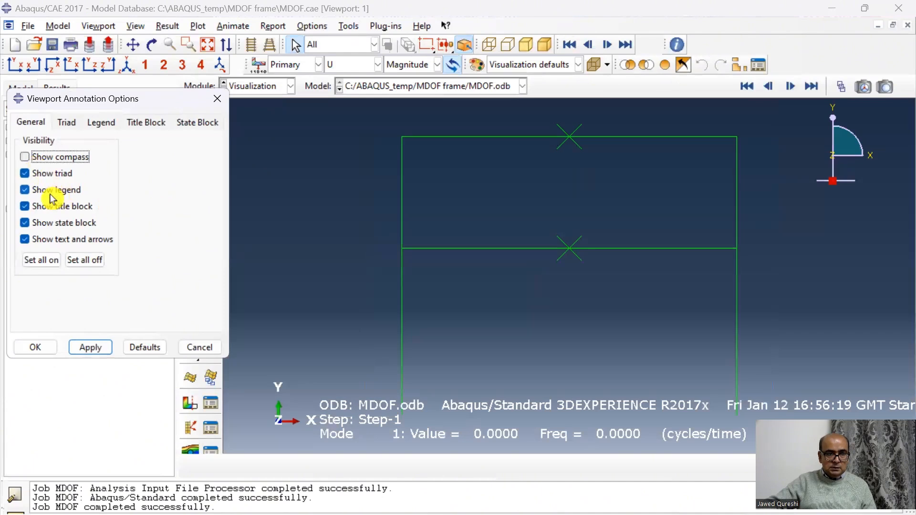
pyautogui.click(52, 177)
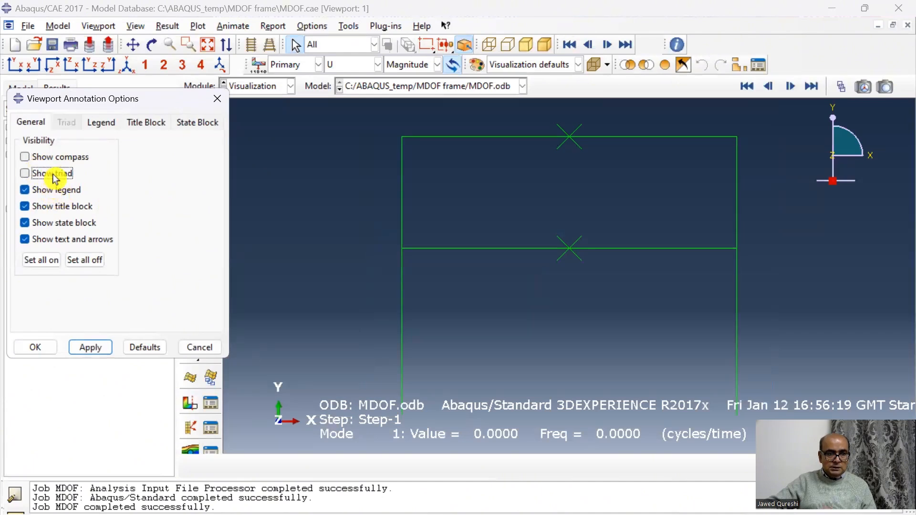
pyautogui.click(57, 207)
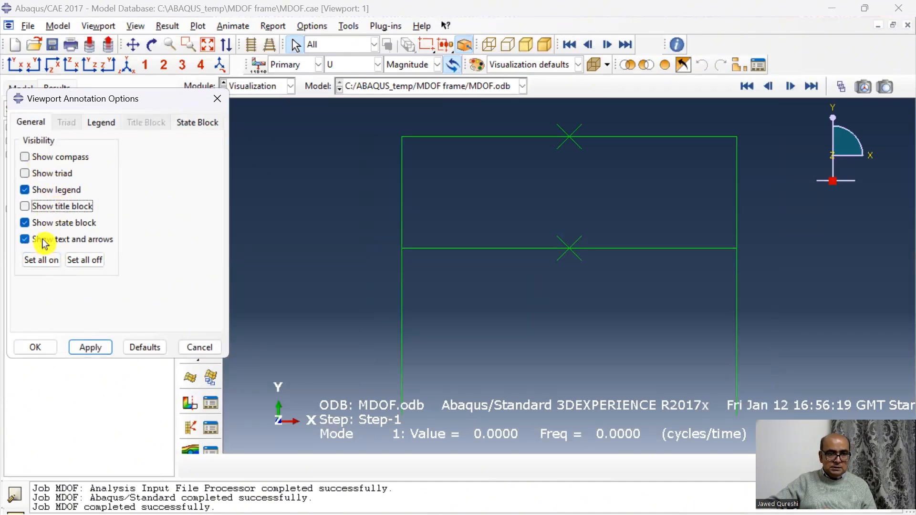
pyautogui.click(35, 350)
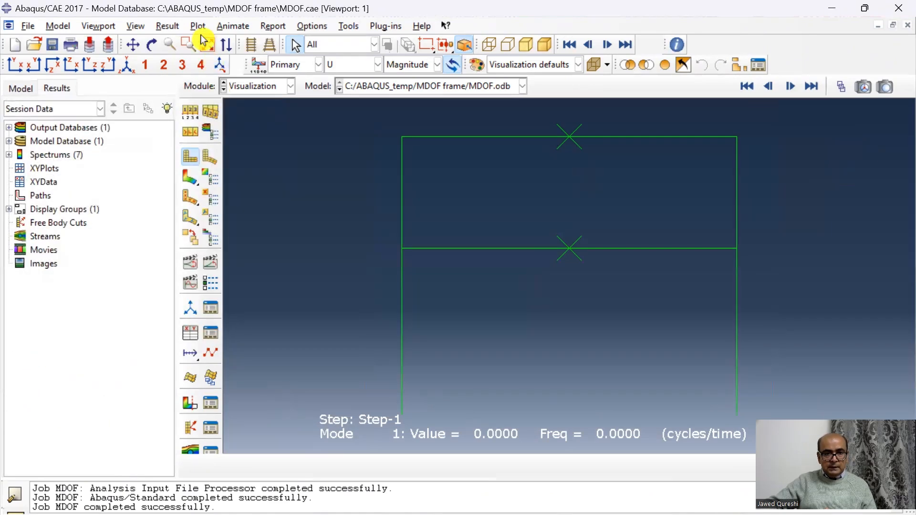
# Select the mode 3 frame of Step-1 and plot its displacement contours on the deformed shape over the undeformed frame.
pyautogui.click(168, 26)
pyautogui.click(186, 37)
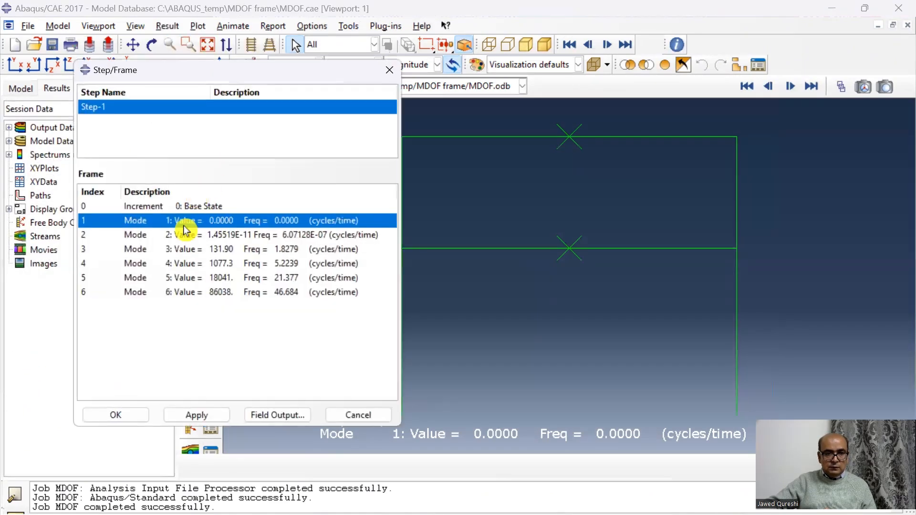
pyautogui.click(186, 249)
pyautogui.click(203, 416)
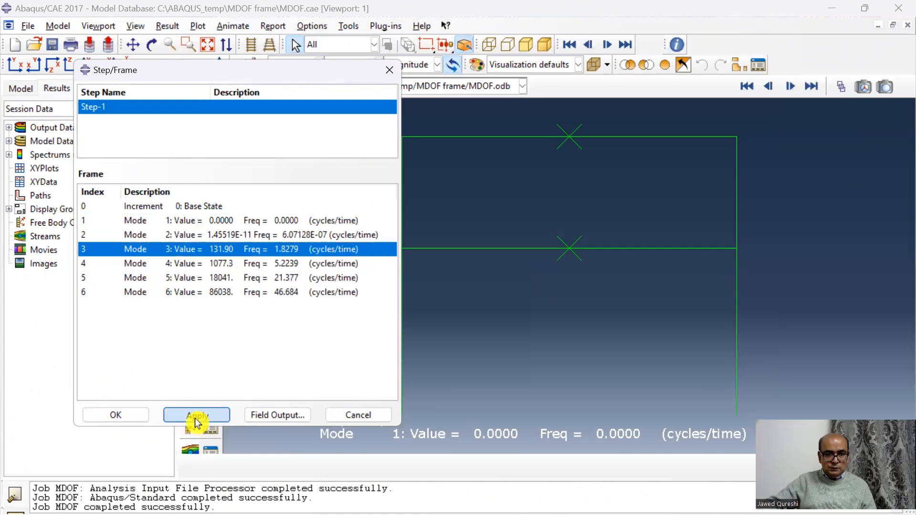
pyautogui.click(114, 416)
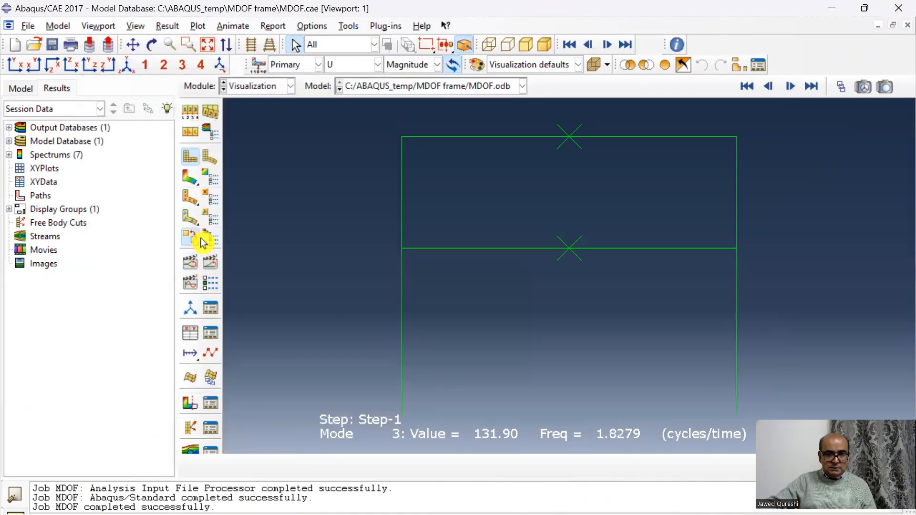
pyautogui.click(193, 183)
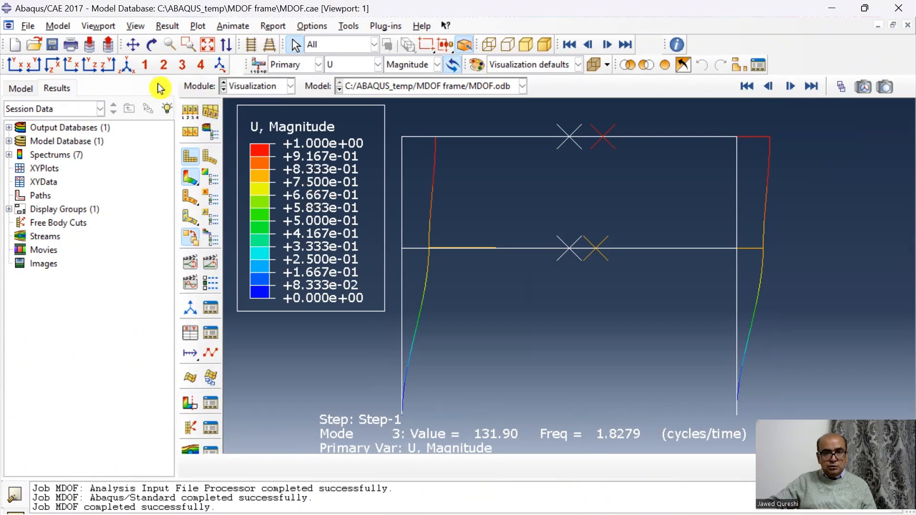
# Turn on rendered beam profiles in the output database display with a scale factor of 1.5.
pyautogui.click(167, 26)
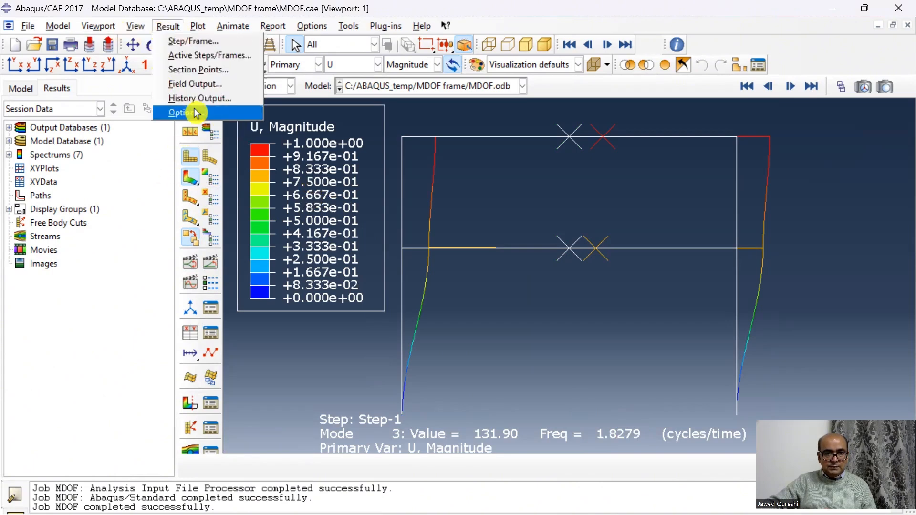
pyautogui.moveTo(102, 26)
pyautogui.click(135, 26)
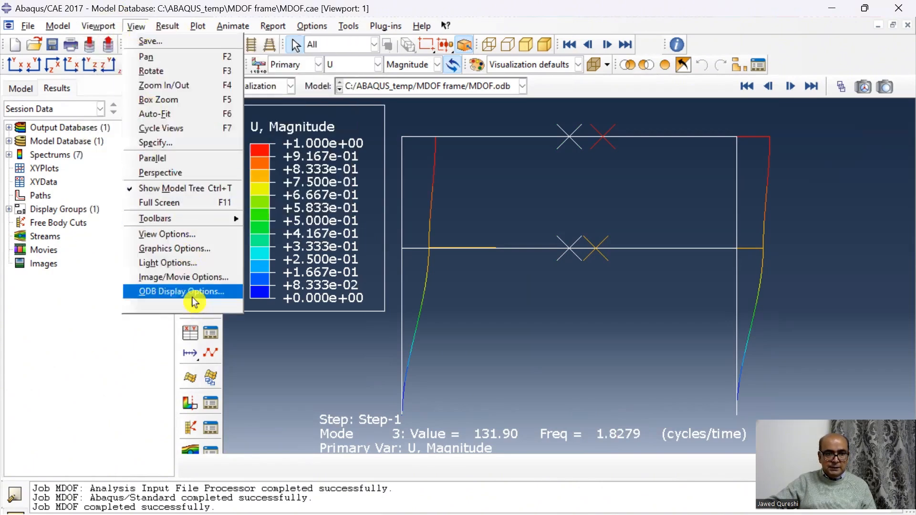
pyautogui.click(216, 295)
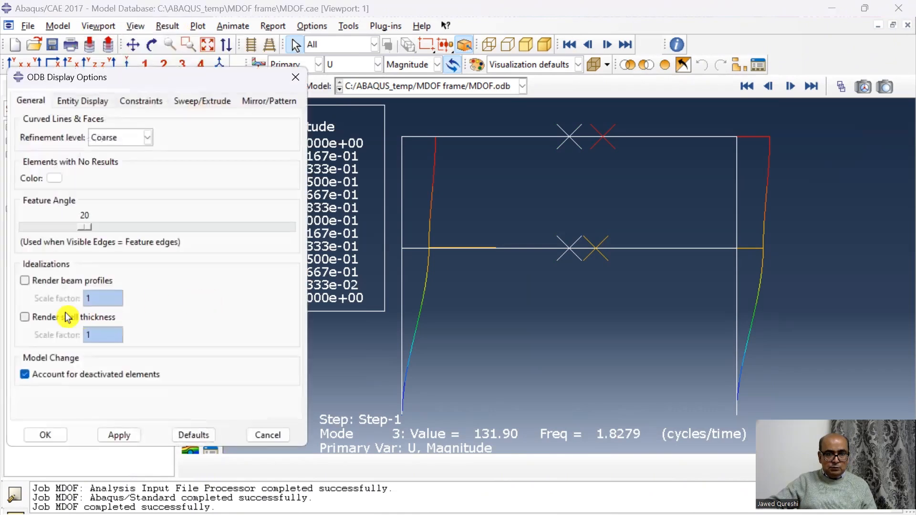
pyautogui.click(55, 286)
pyautogui.click(91, 298)
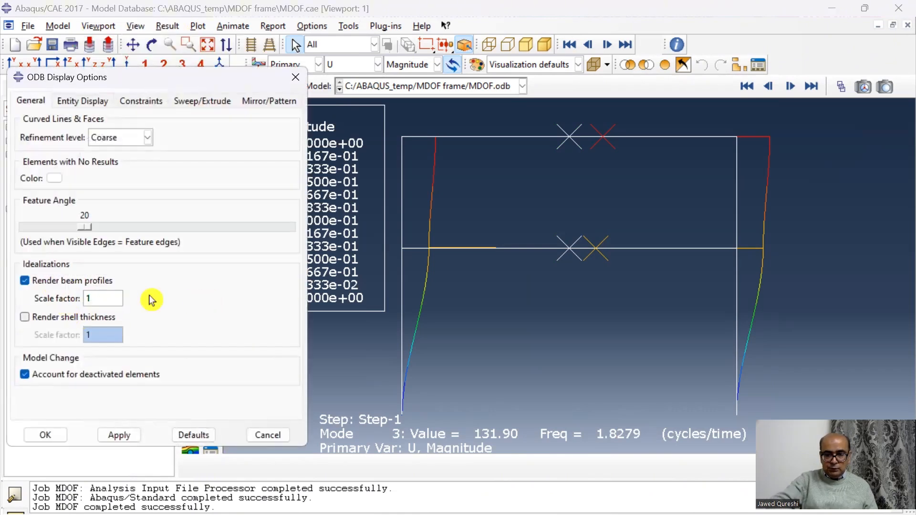
pyautogui.write('.5')
pyautogui.click(47, 434)
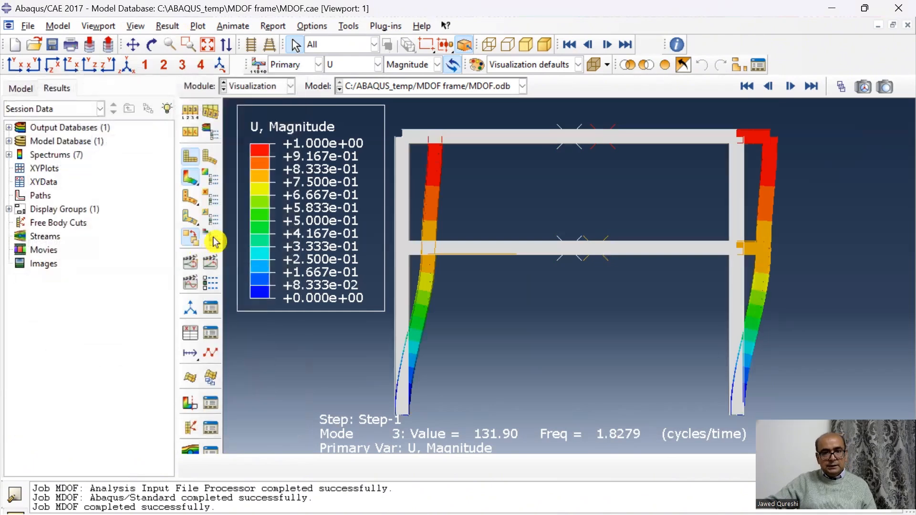
# Switch the contour plot to the mode 4 frame of Step-1 and show it in isometric view.
pyautogui.click(171, 26)
pyautogui.click(178, 37)
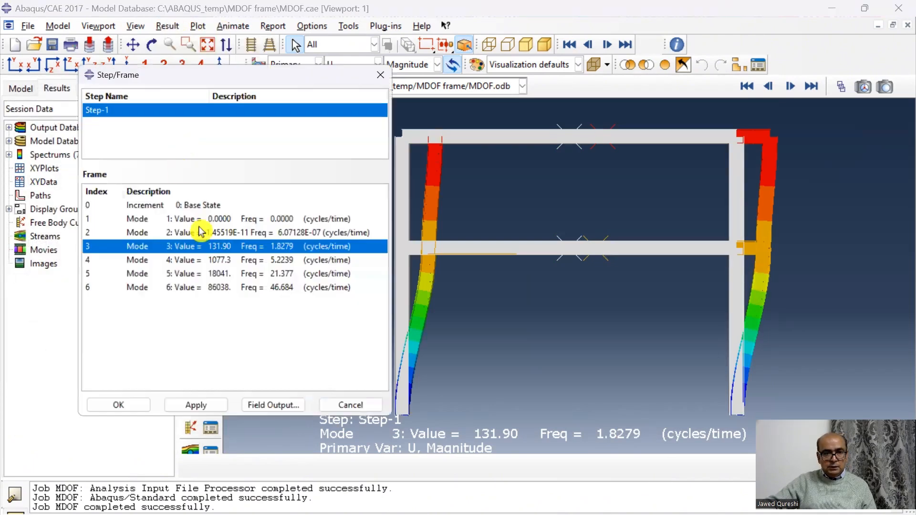
pyautogui.click(196, 263)
pyautogui.click(116, 415)
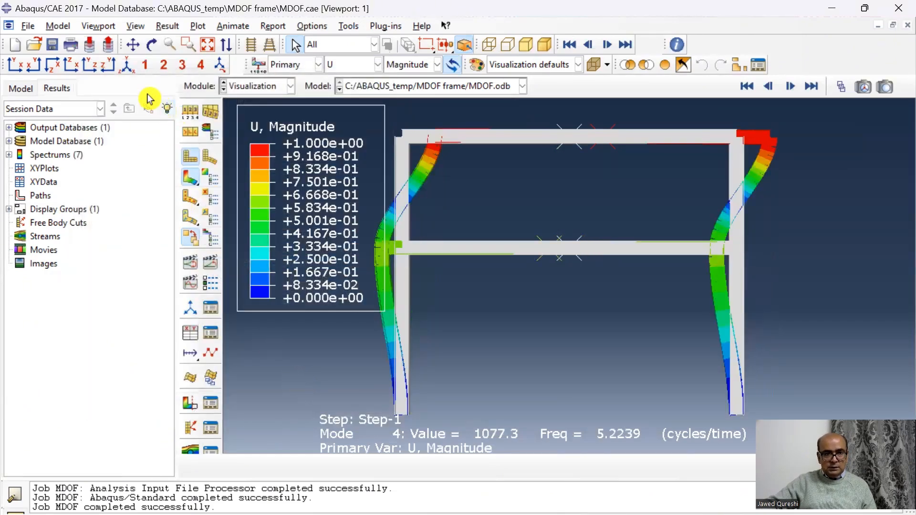
pyautogui.click(128, 66)
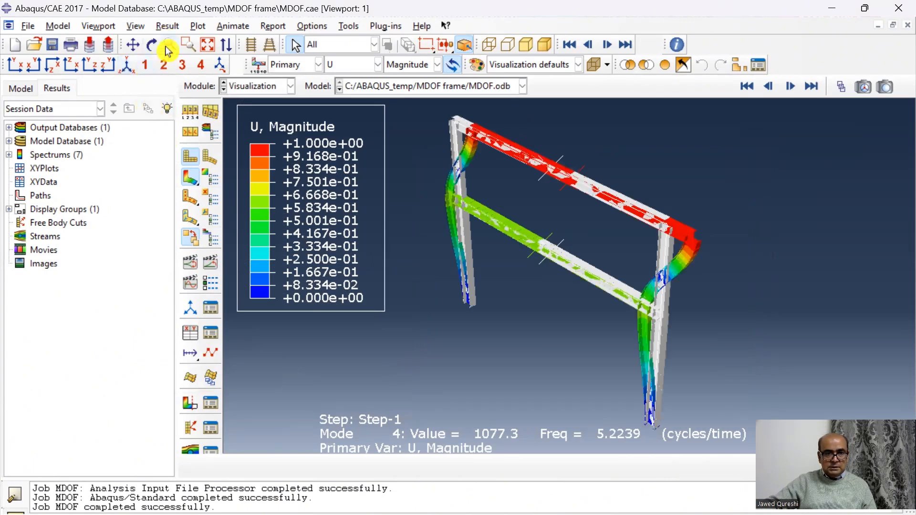
# Slow the looping animation's frame rate to about midway, then play and stop the harmonic animation of mode 4.
pyautogui.click(208, 289)
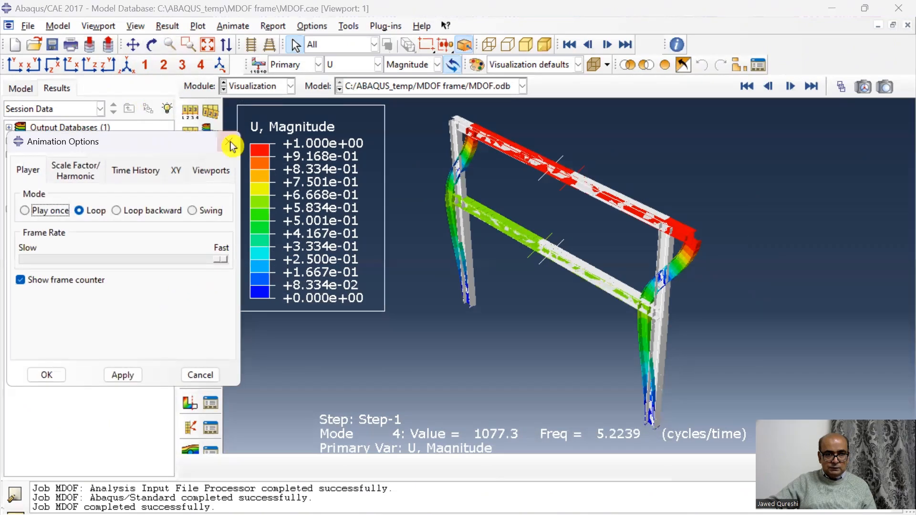
pyautogui.moveTo(224, 259); pyautogui.dragTo(121, 269)
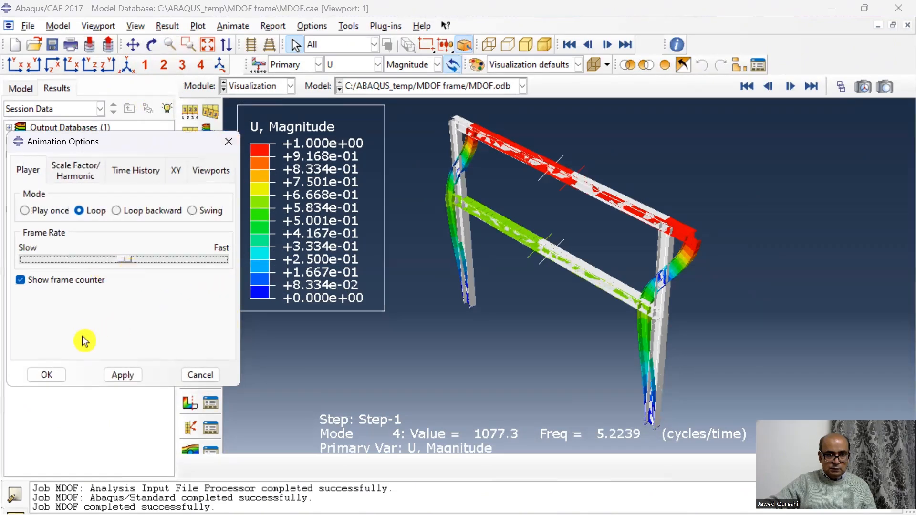
pyautogui.click(47, 374)
pyautogui.click(194, 287)
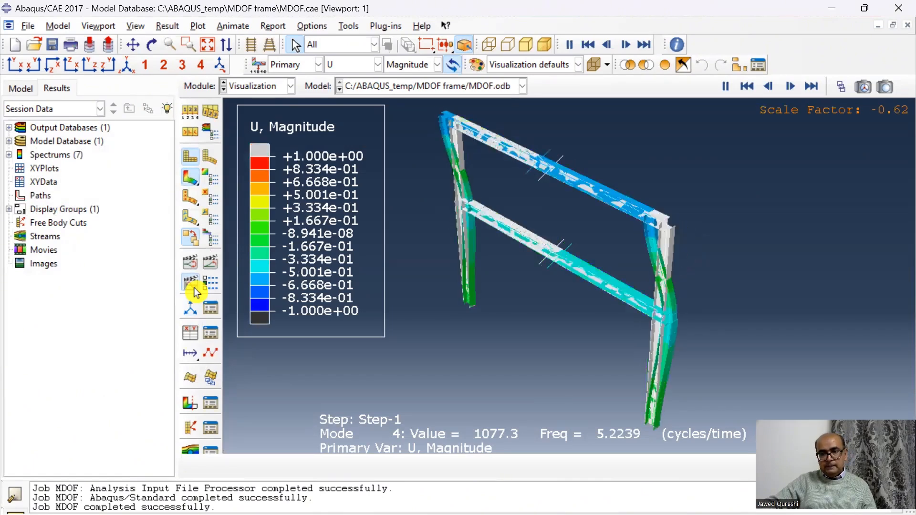
pyautogui.click(192, 287)
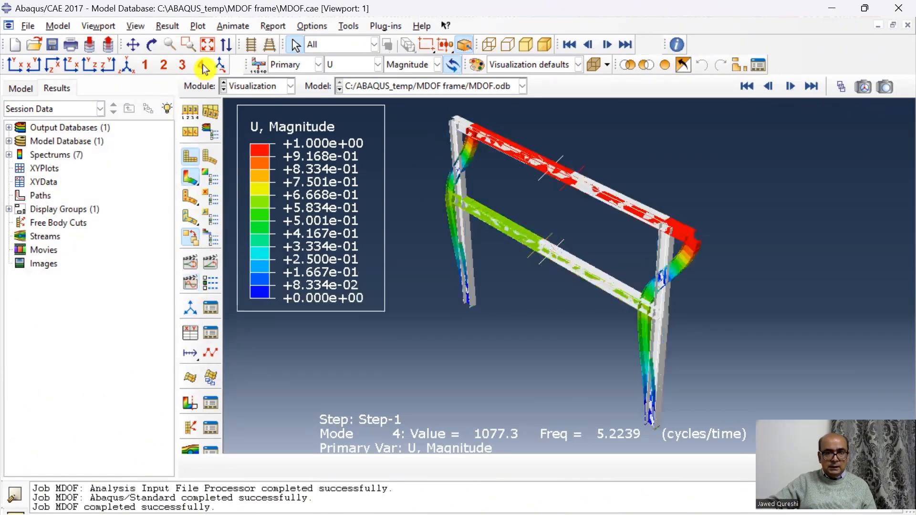
# Switch the contour plot back to the mode 3 frame and play its harmonic animation.
pyautogui.click(202, 28)
pyautogui.moveTo(168, 26)
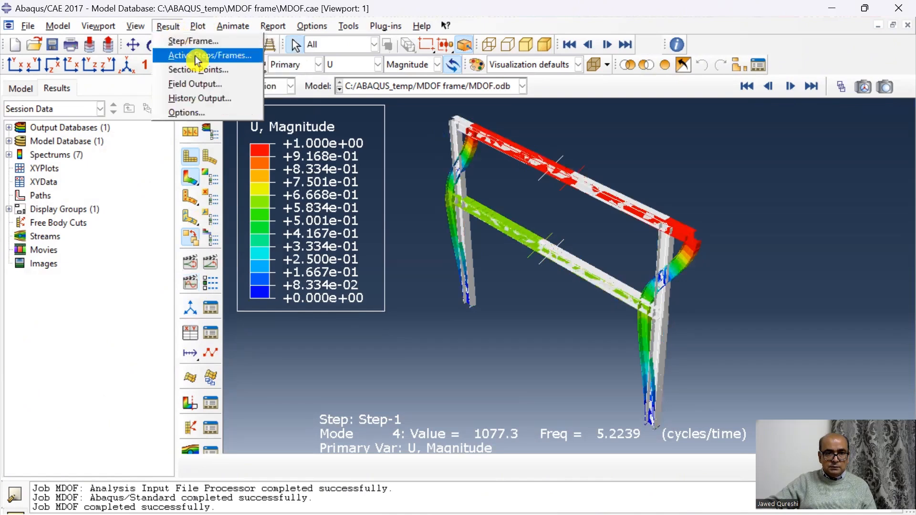
pyautogui.click(194, 41)
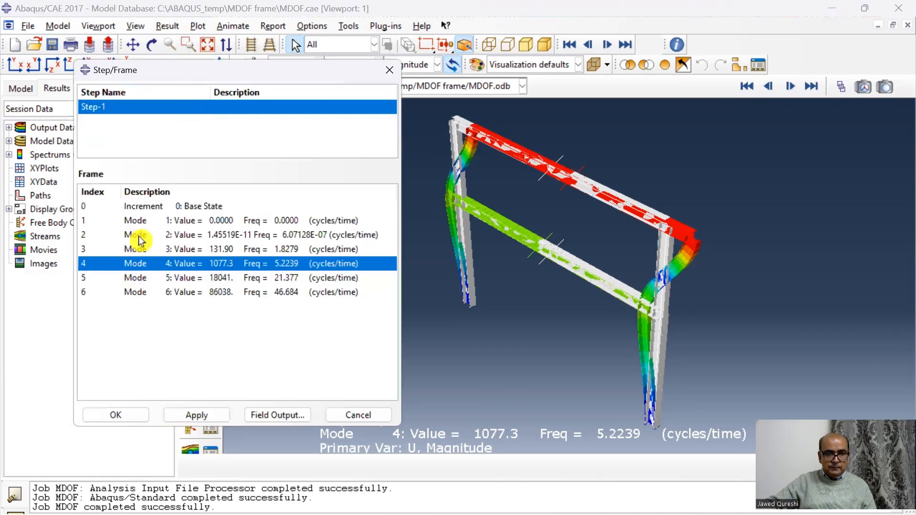
pyautogui.click(139, 249)
pyautogui.click(115, 414)
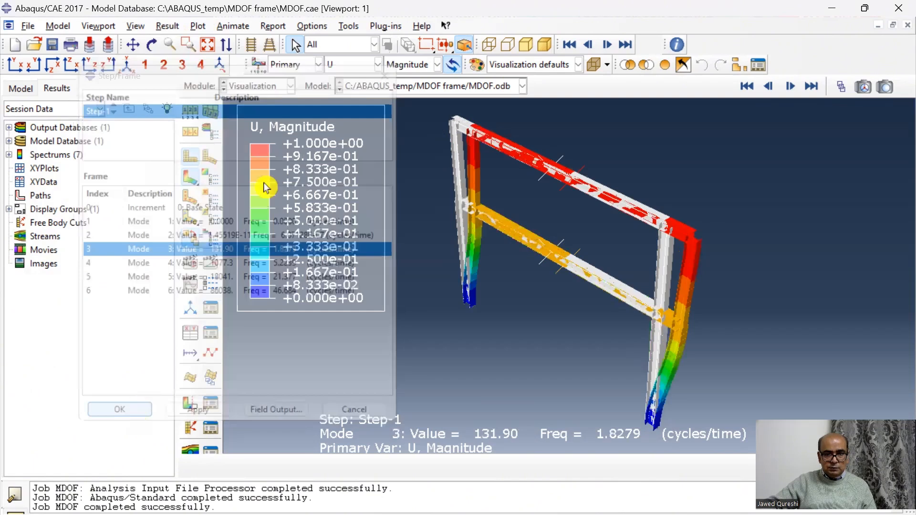
pyautogui.click(192, 286)
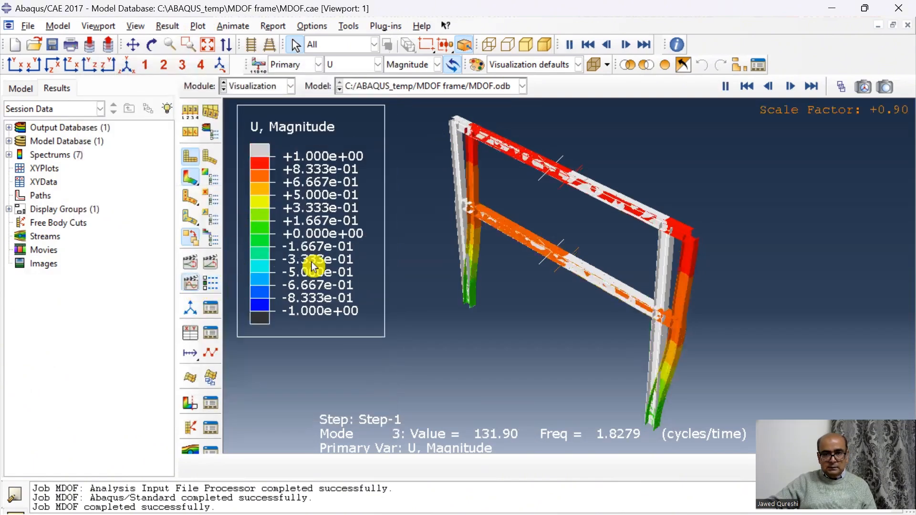